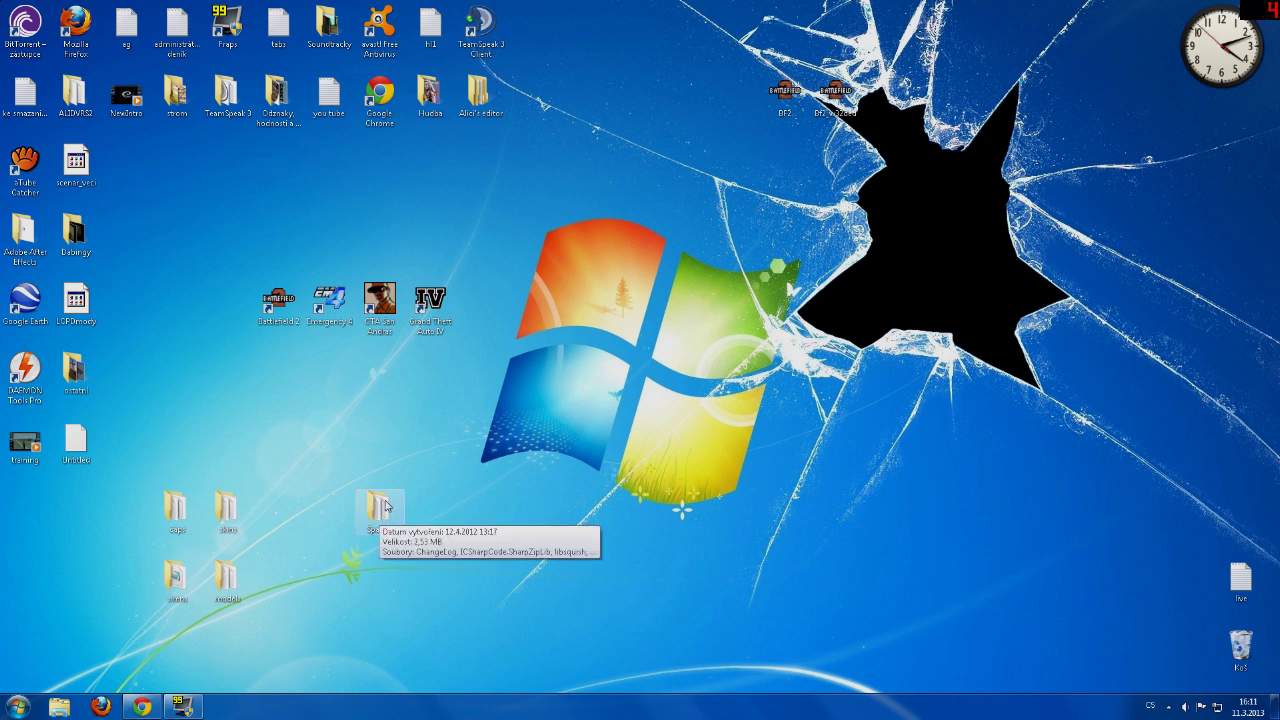
Open the SparkIV folder on the desktop and run the SparkIV application as administrator
{"action": "double_click", "coordinate": [383, 507]}
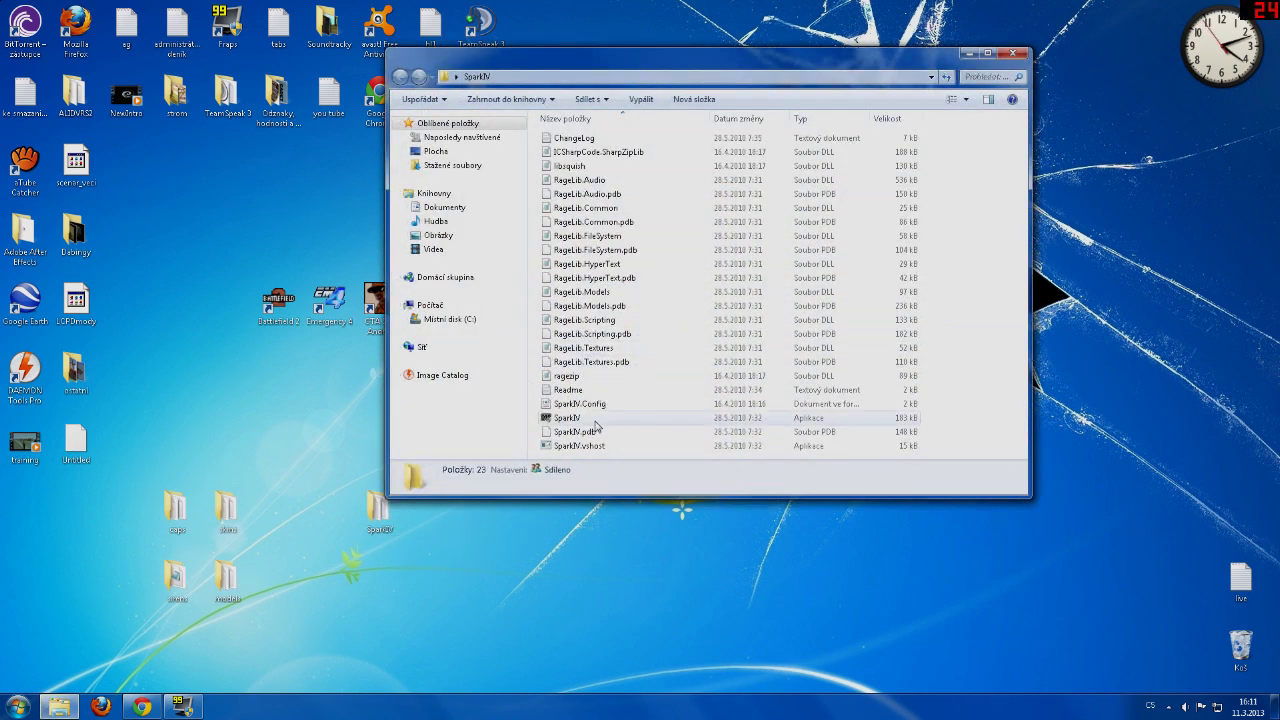
{"action": "left_click", "coordinate": [595, 419]}
{"action": "right_click", "coordinate": [596, 420]}
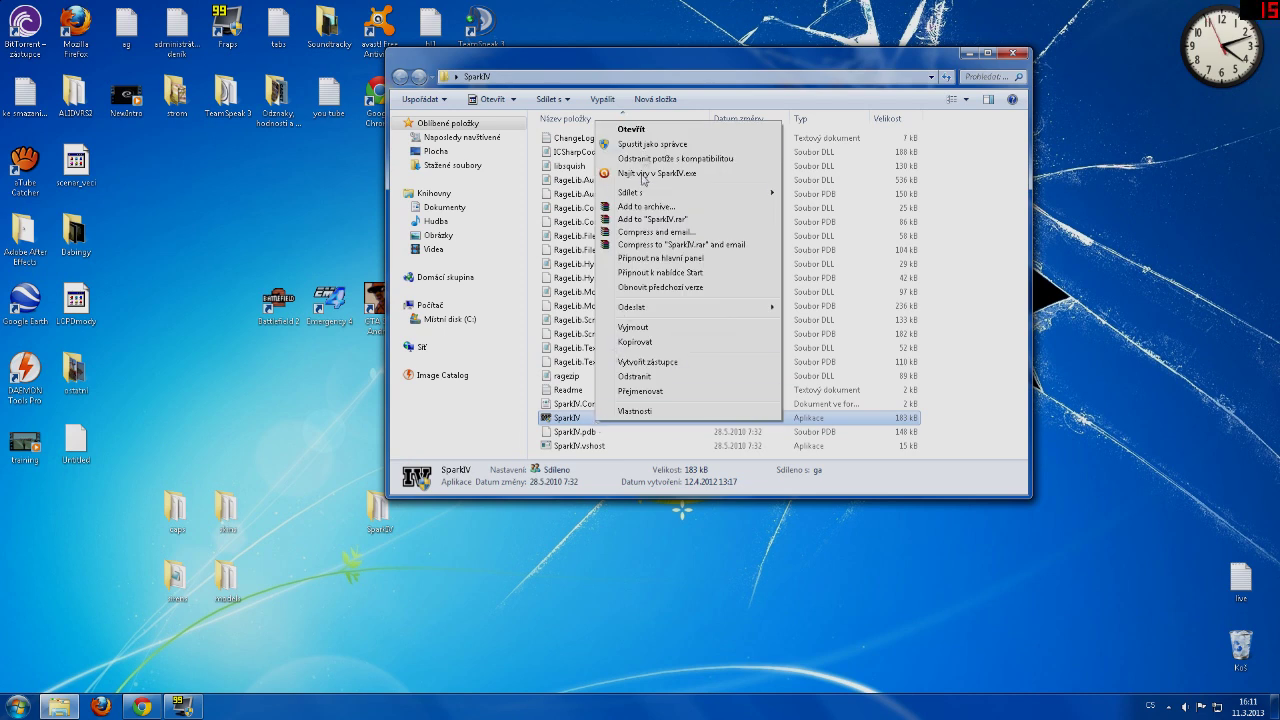
{"action": "left_click", "coordinate": [652, 144]}
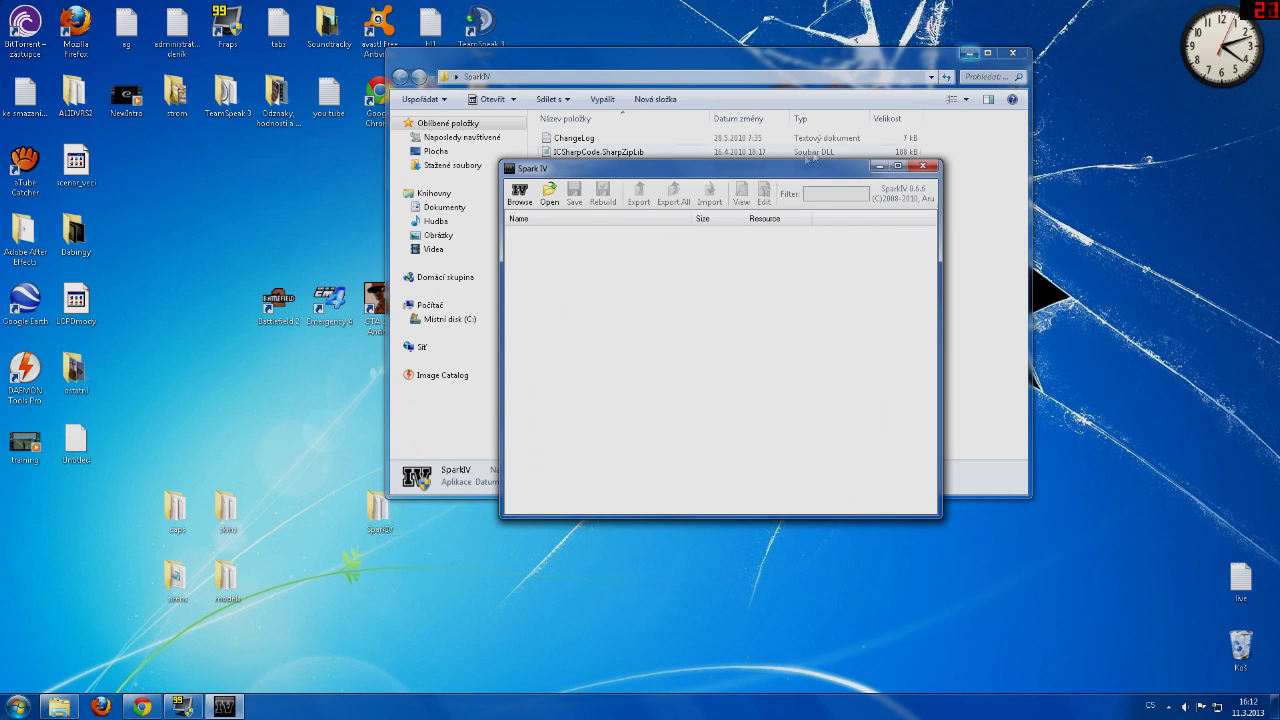
{"action": "left_click_drag", "start_coordinate": [778, 170], "coordinate": [764, 158]}
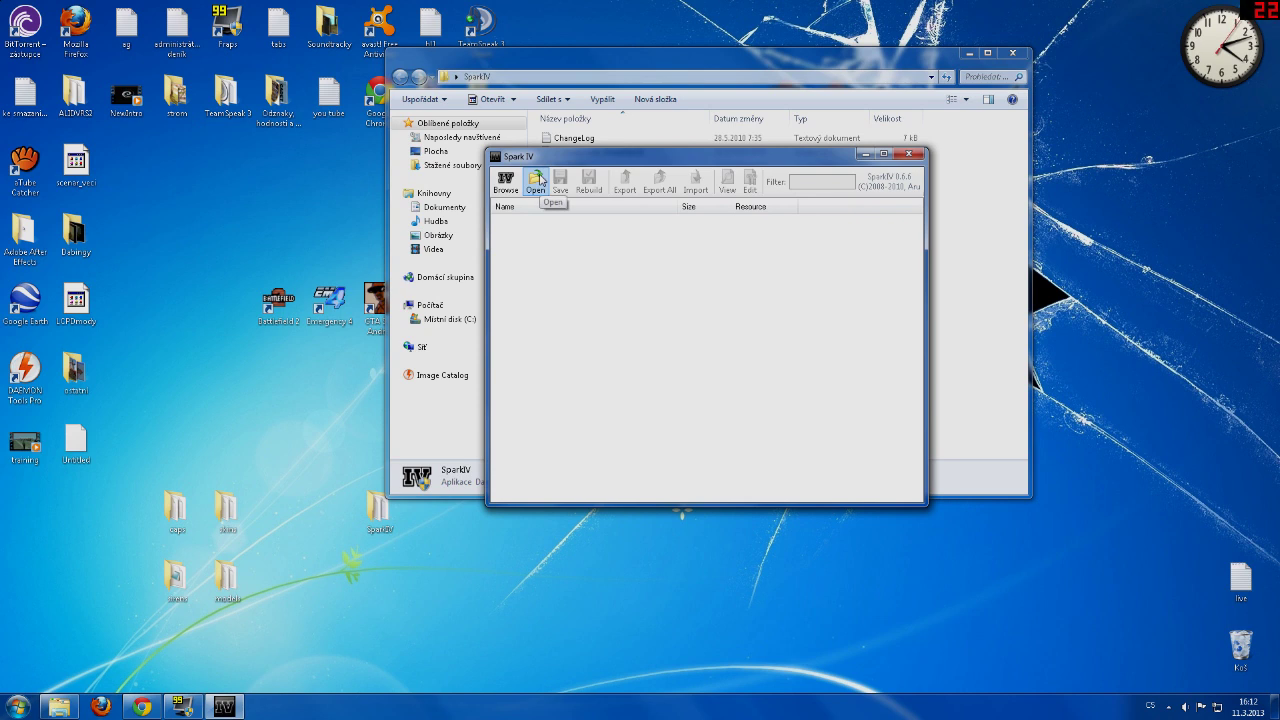
Open the models folder on the desktop and look over the vehicle model files in it
{"action": "double_click", "coordinate": [226, 576]}
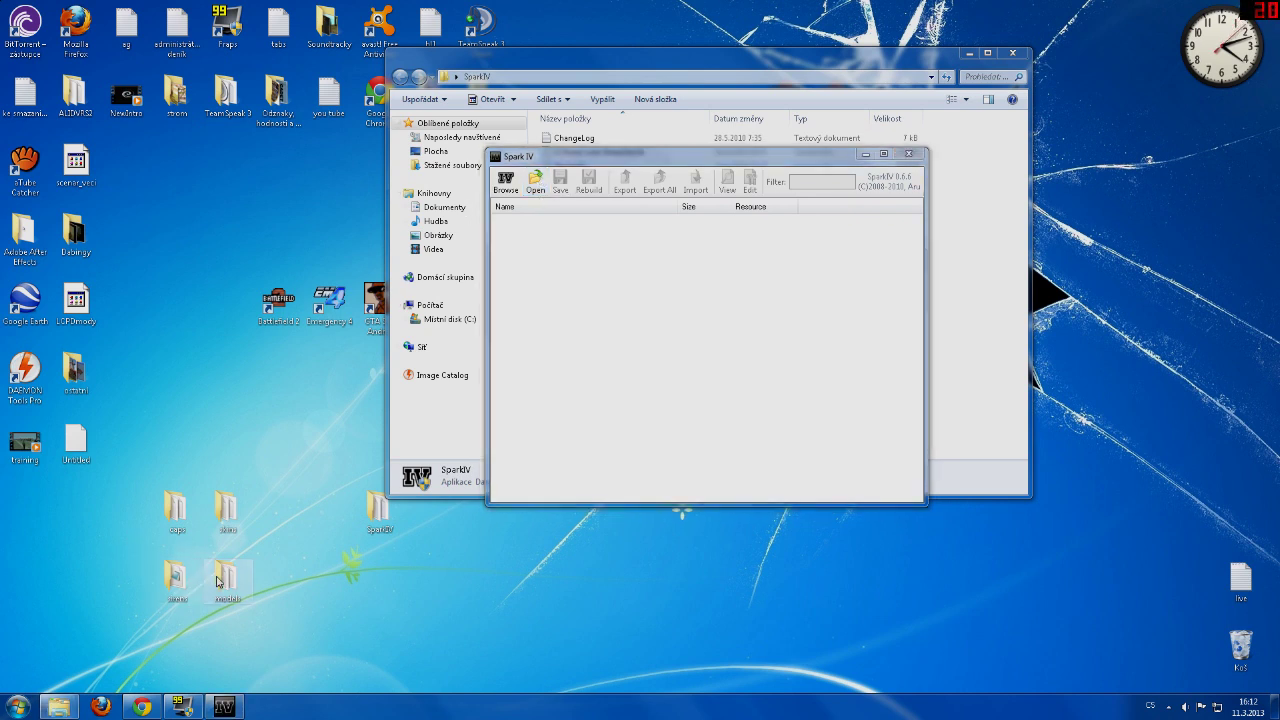
{"action": "left_click_drag", "start_coordinate": [757, 90], "coordinate": [1040, 196]}
{"action": "left_click_drag", "start_coordinate": [870, 400], "coordinate": [886, 360]}
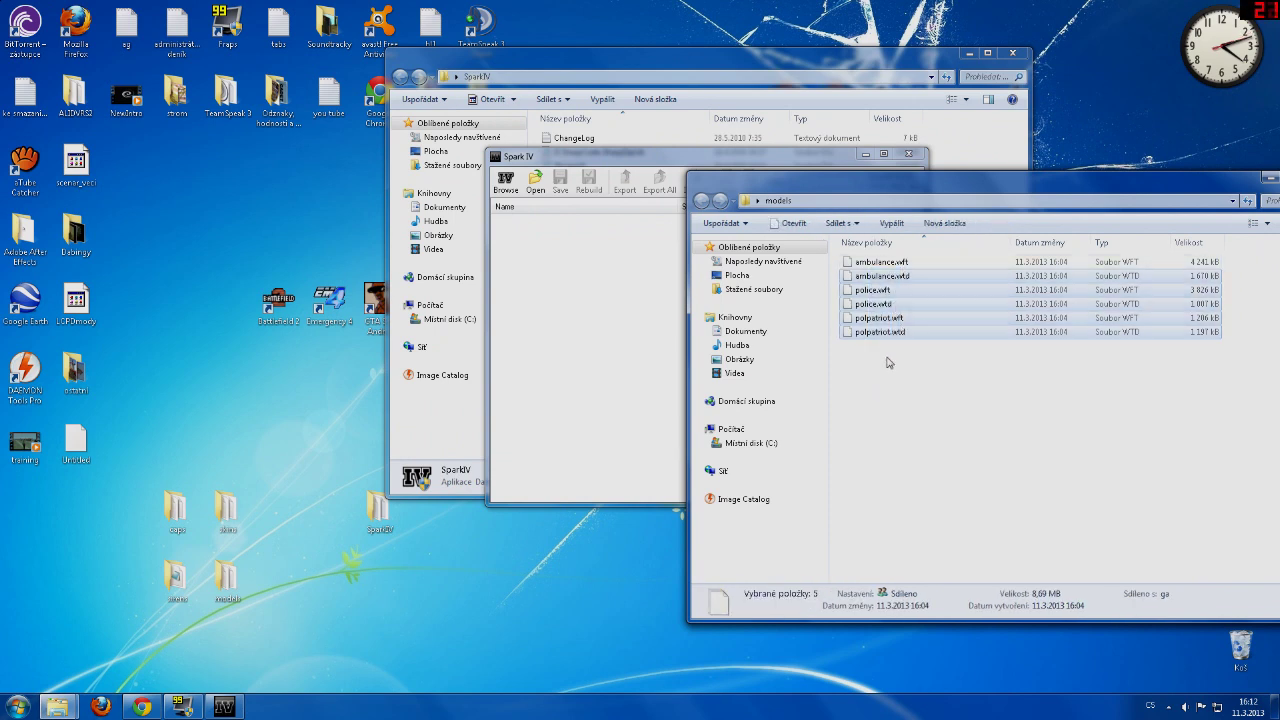
In SparkIV, start opening an archive and browse to C:\Program Files (x86)\Rockstar Games\Grand Theft Auto IV
{"action": "left_click", "coordinate": [790, 158]}
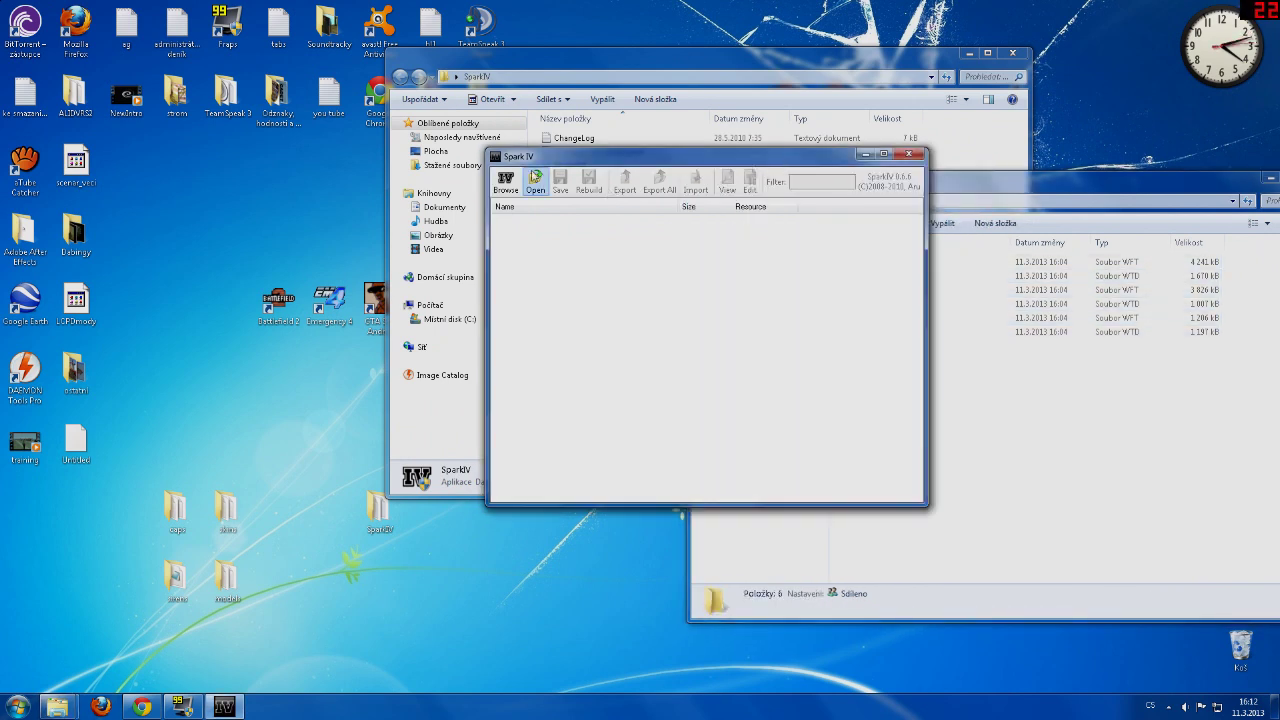
{"action": "left_click", "coordinate": [536, 185]}
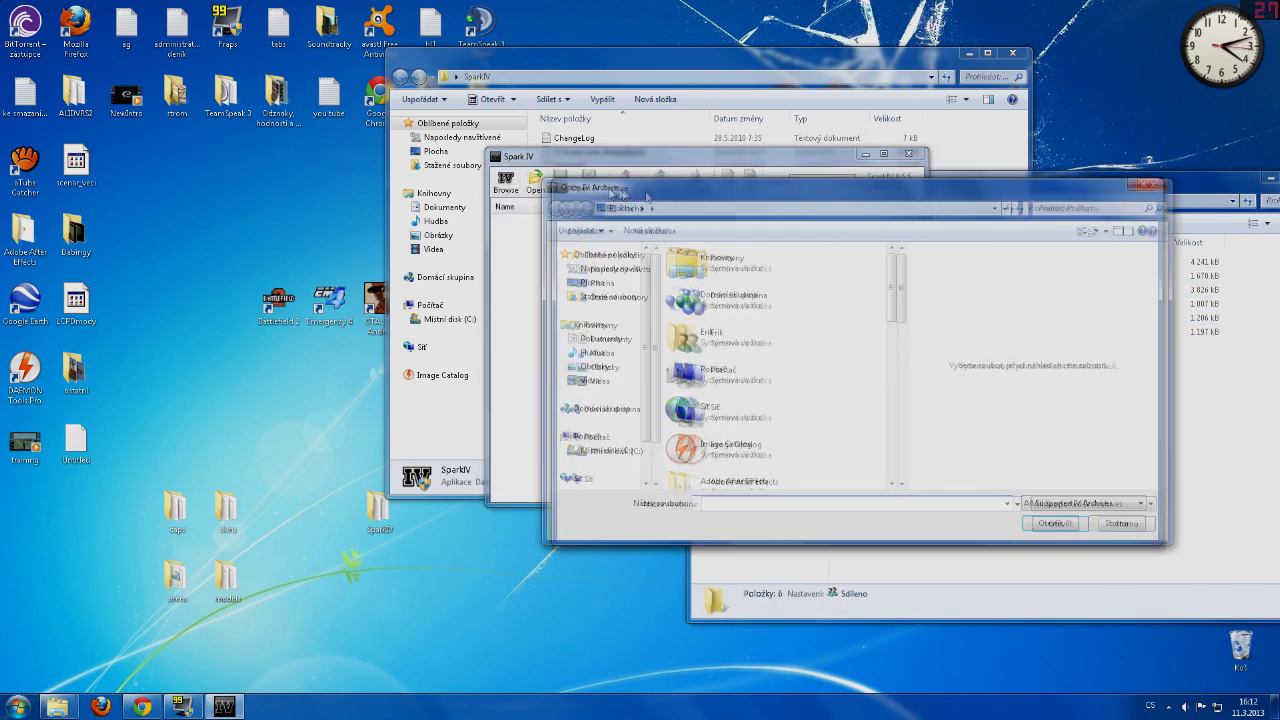
{"action": "left_click", "coordinate": [663, 456]}
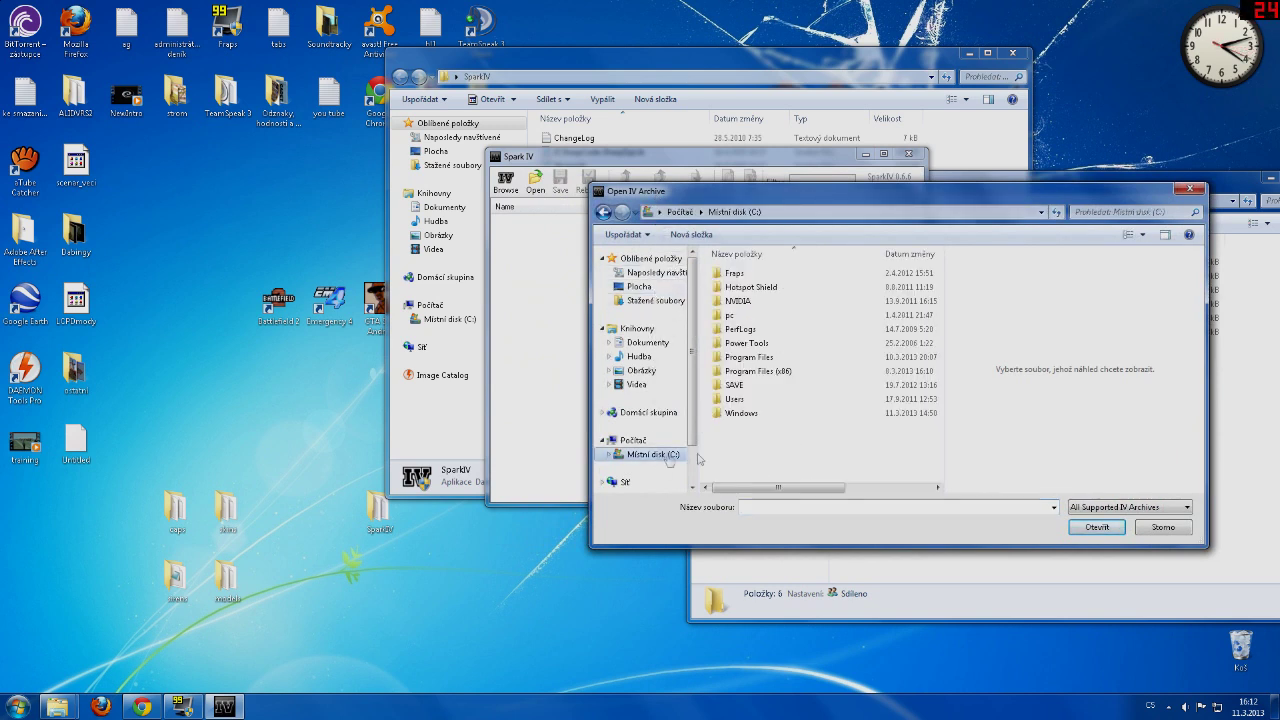
{"action": "left_click", "coordinate": [790, 375]}
{"action": "double_click", "coordinate": [790, 373]}
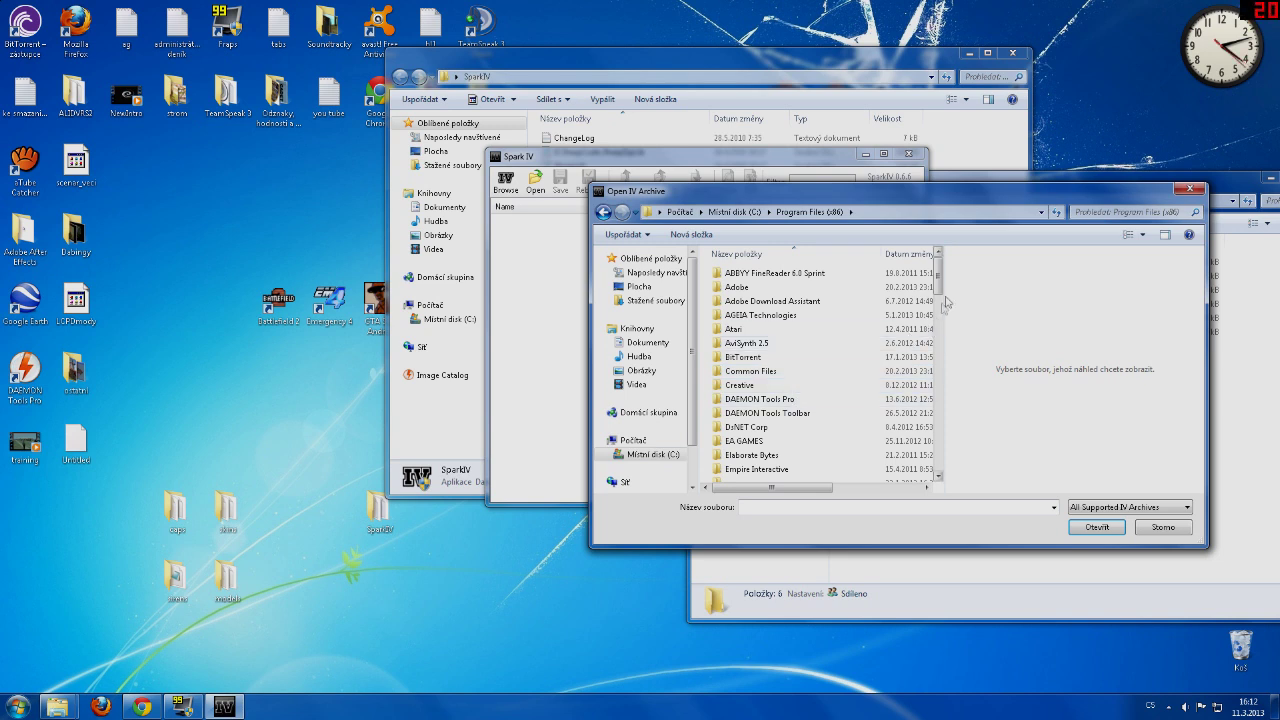
{"action": "scroll", "coordinate": [900, 350], "scroll_direction": "down", "scroll_amount": 5}
{"action": "left_click", "coordinate": [777, 395]}
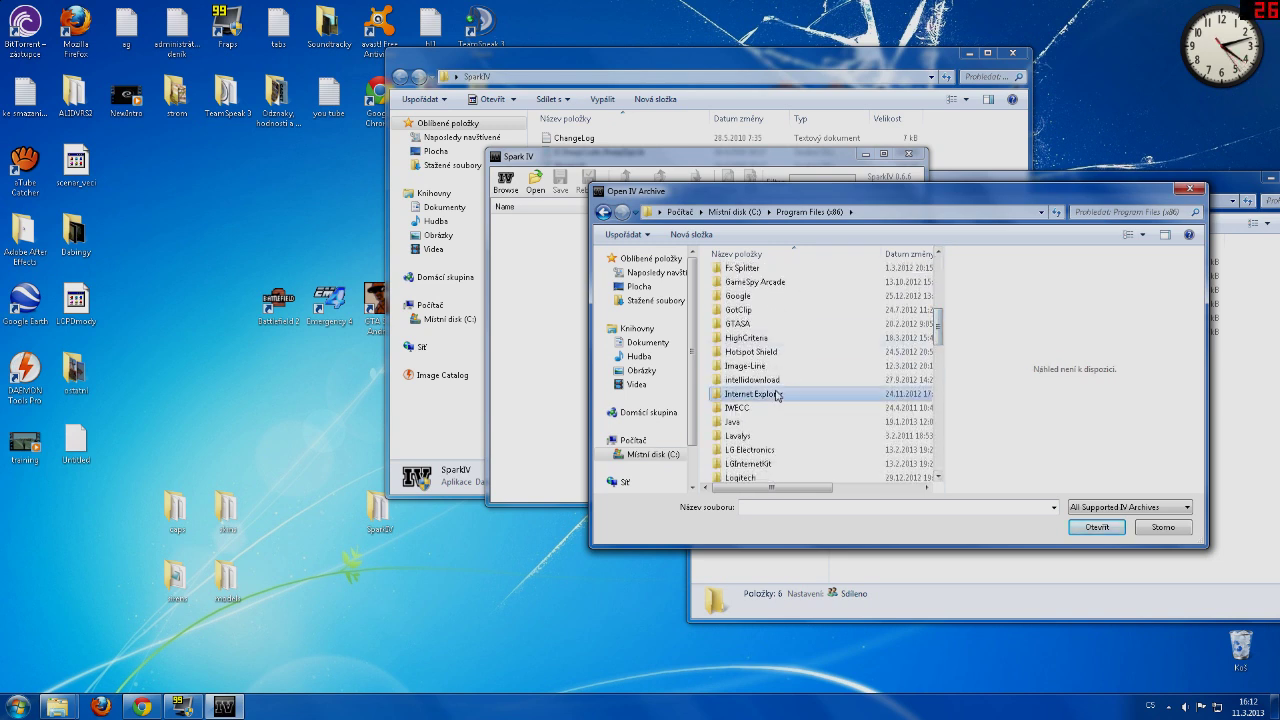
{"action": "scroll", "coordinate": [777, 396], "scroll_direction": "down", "scroll_amount": 3}
{"action": "double_click", "coordinate": [780, 283]}
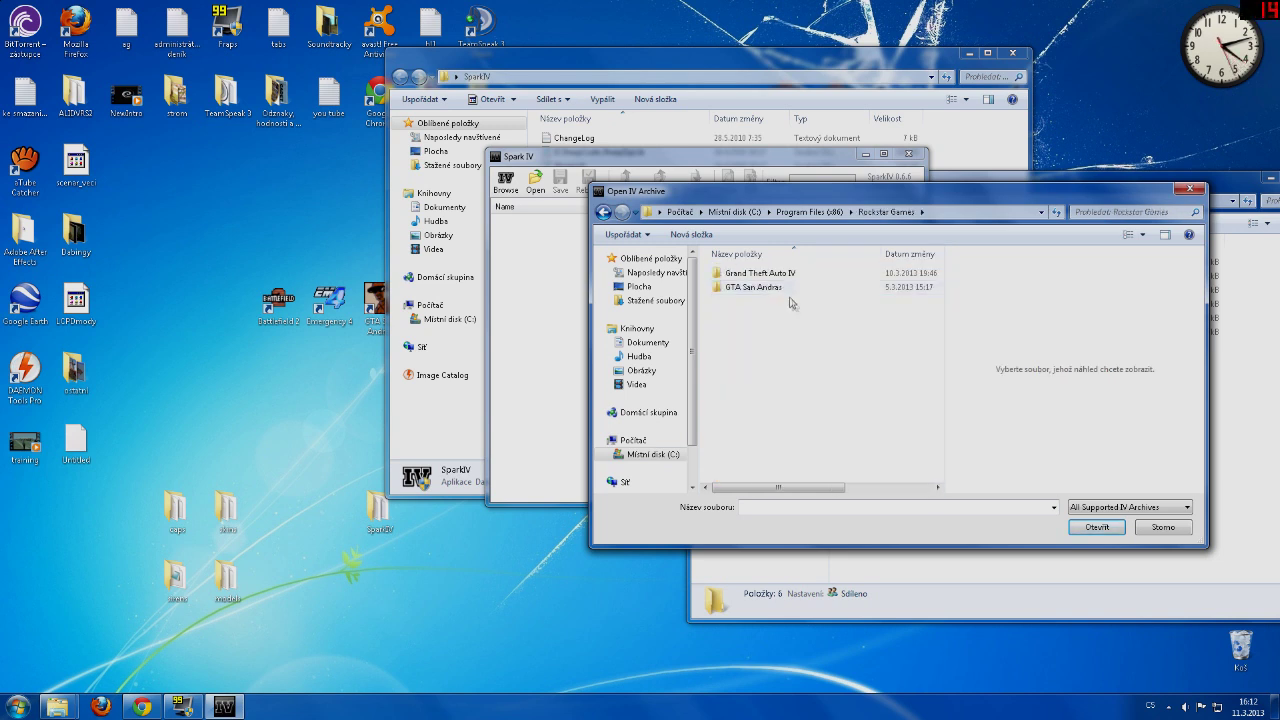
{"action": "double_click", "coordinate": [797, 275]}
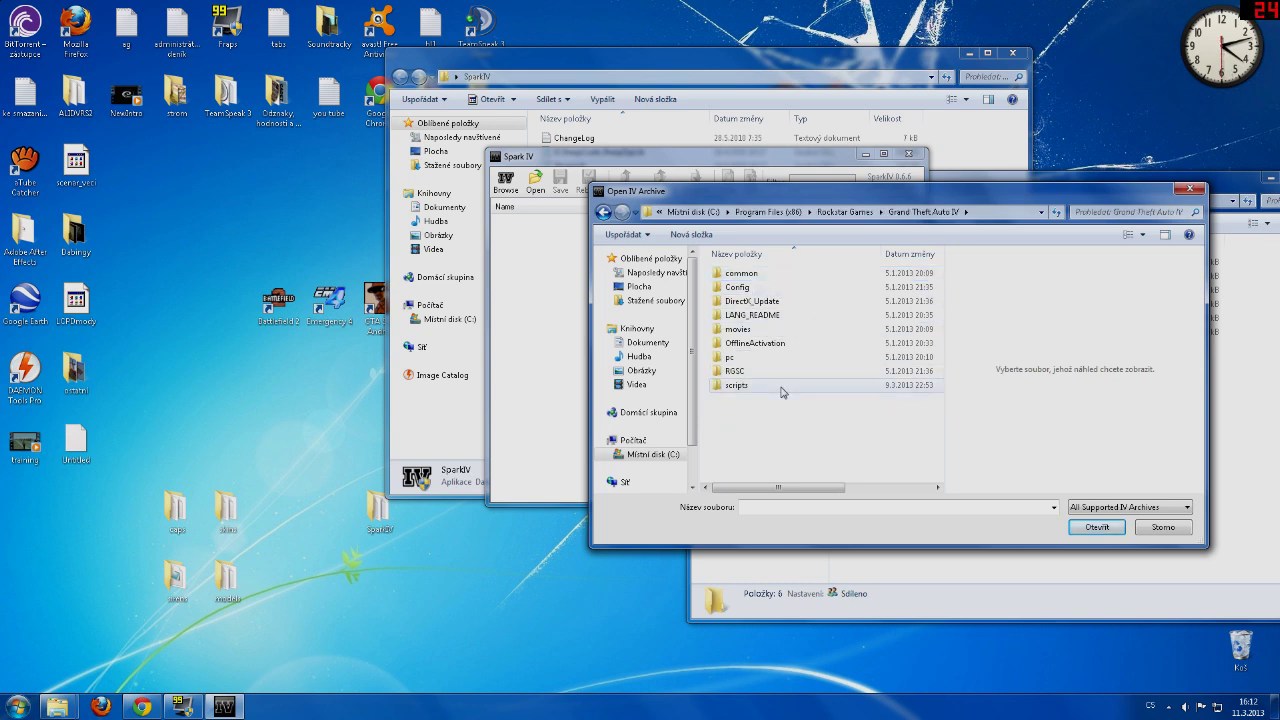
Open the vehicles archive from the game's pc\models\cdimages folder
{"action": "left_click_drag", "start_coordinate": [720, 190], "coordinate": [674, 170]}
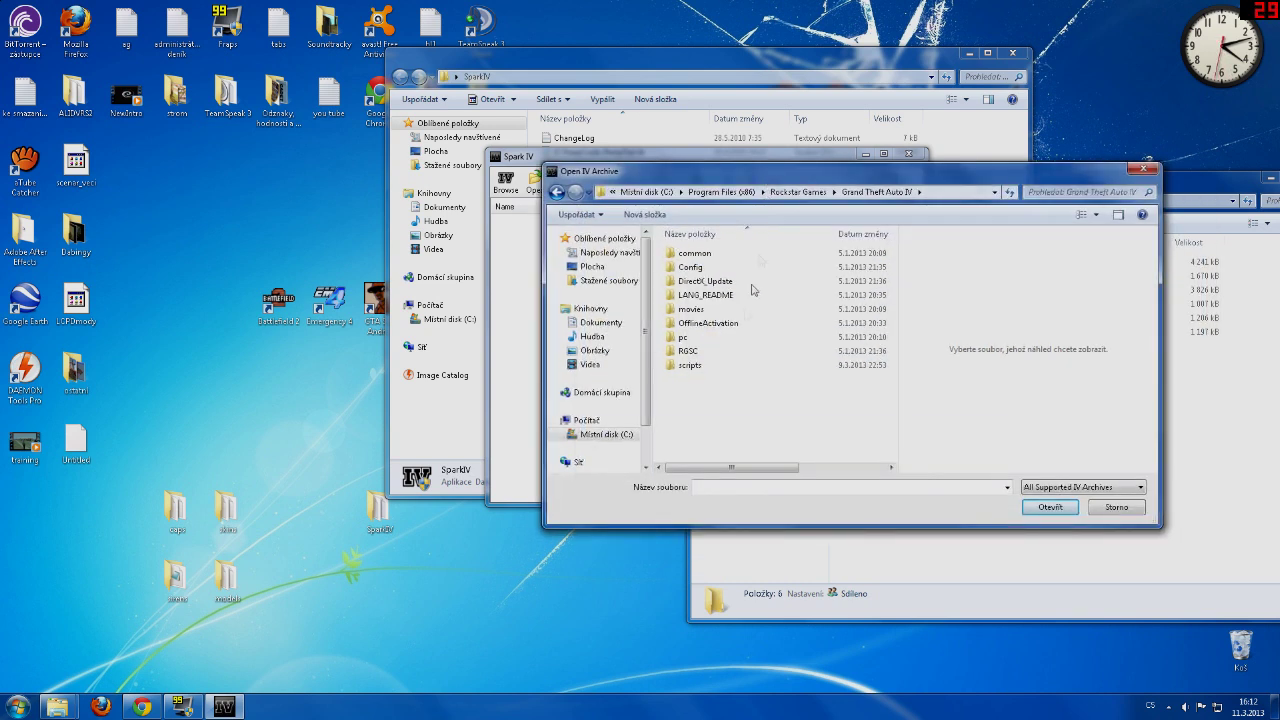
{"action": "double_click", "coordinate": [726, 341]}
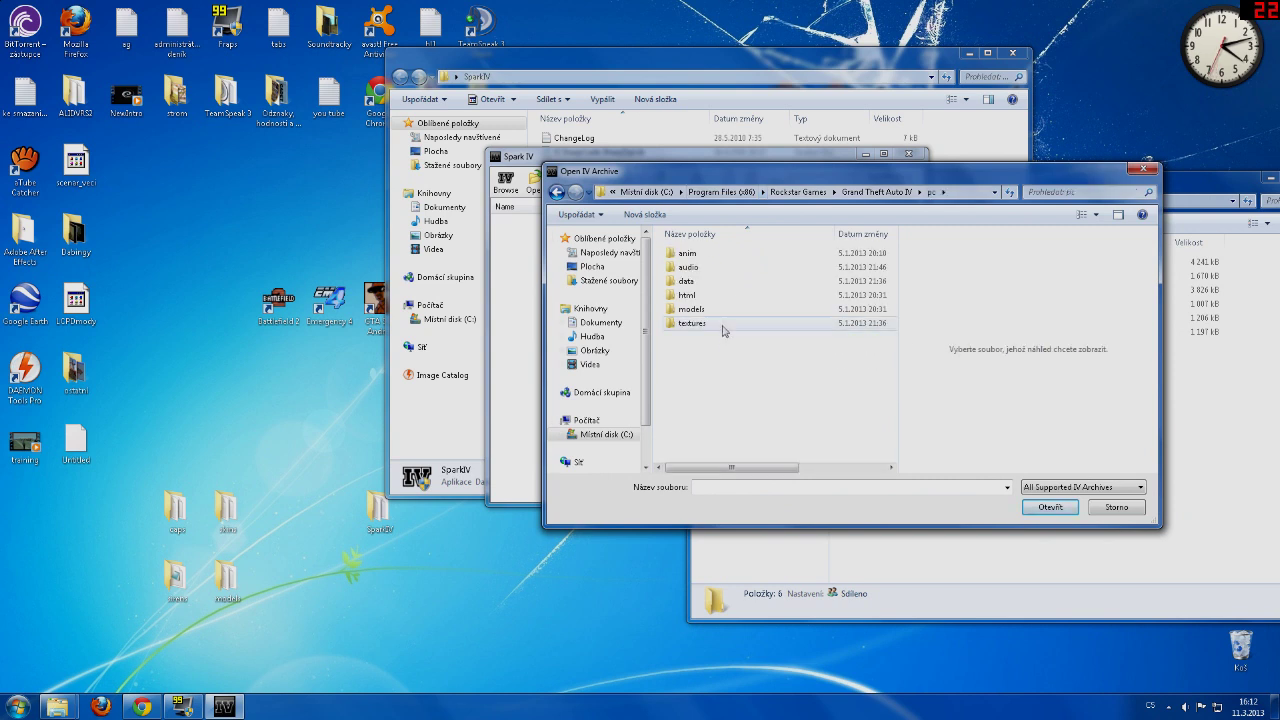
{"action": "double_click", "coordinate": [723, 310]}
{"action": "double_click", "coordinate": [741, 258]}
{"action": "left_click_drag", "start_coordinate": [779, 180], "coordinate": [809, 236]}
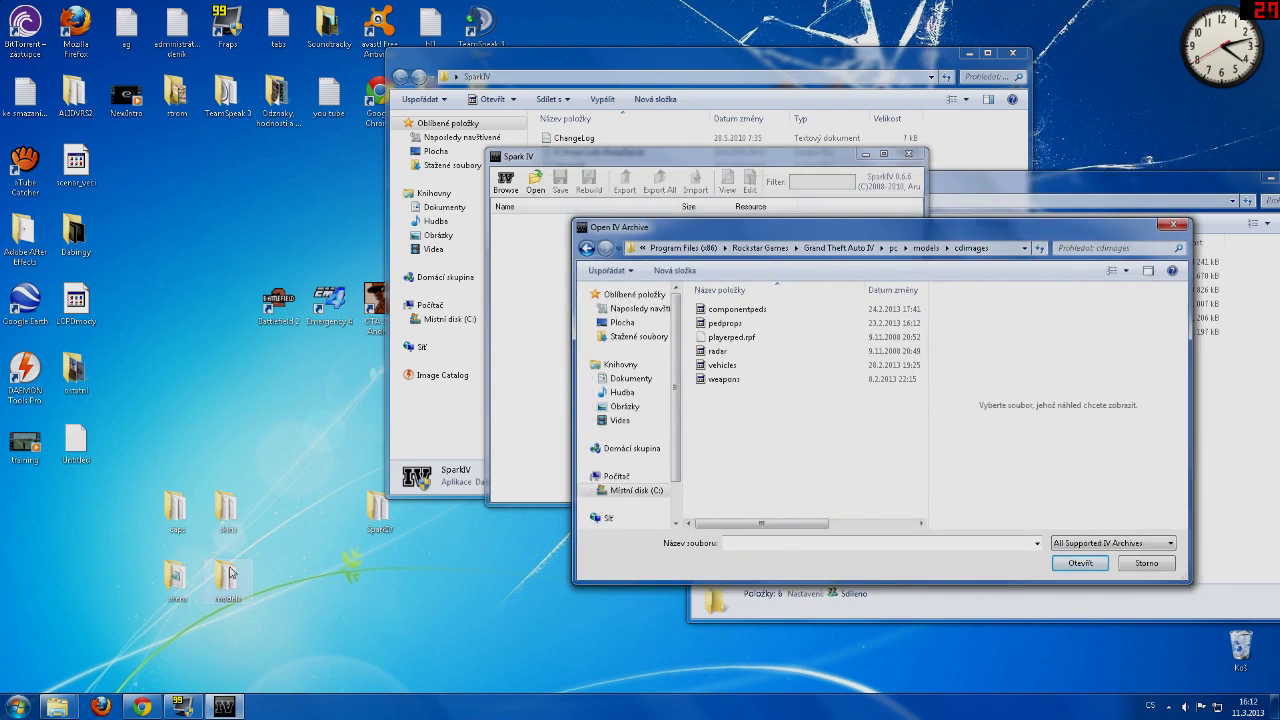
{"action": "double_click", "coordinate": [751, 367]}
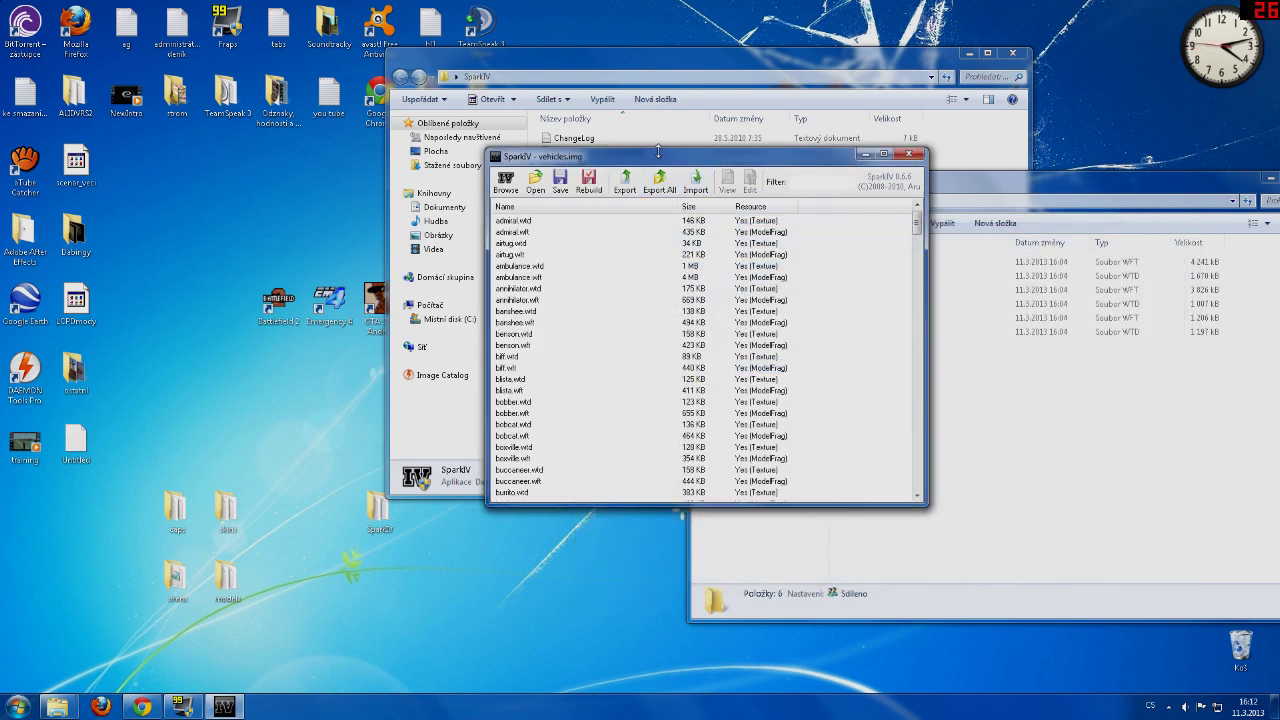
Close the models folder window and reposition the SparkIV window showing the vehicles.img contents
{"action": "left_click_drag", "start_coordinate": [658, 152], "coordinate": [535, 140]}
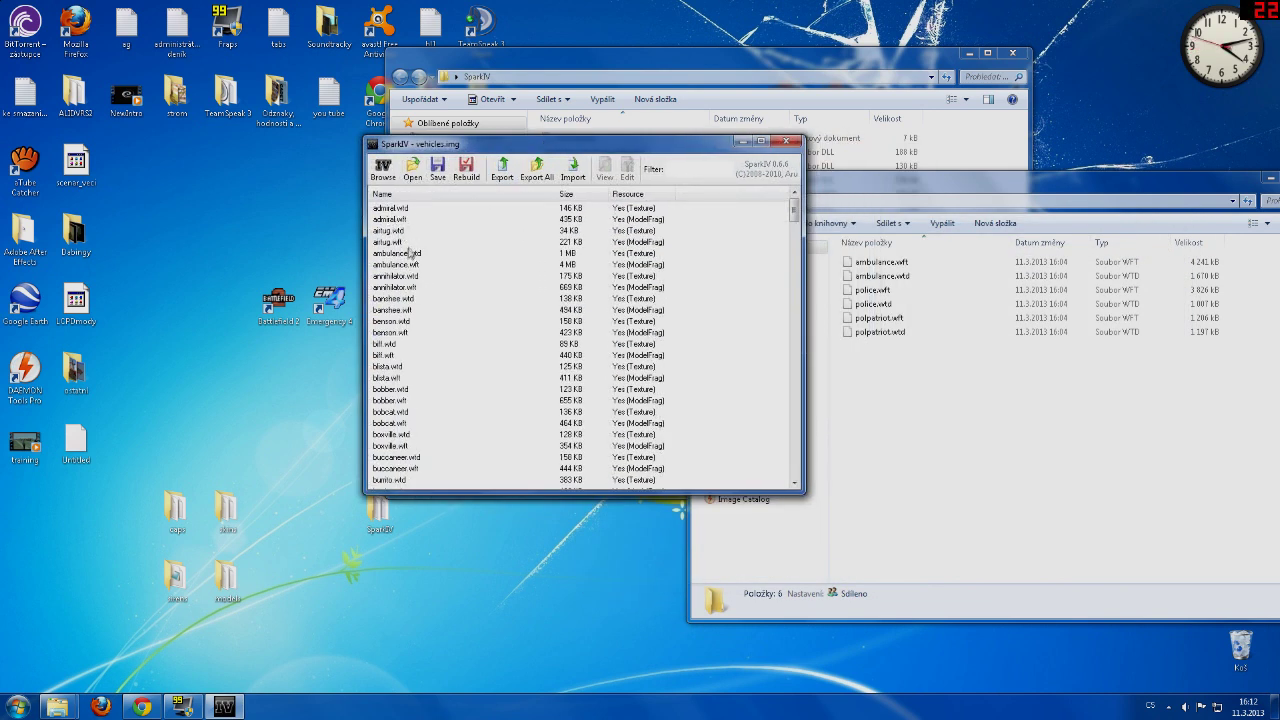
{"action": "left_click", "coordinate": [887, 192]}
{"action": "left_click_drag", "start_coordinate": [887, 192], "coordinate": [728, 215]}
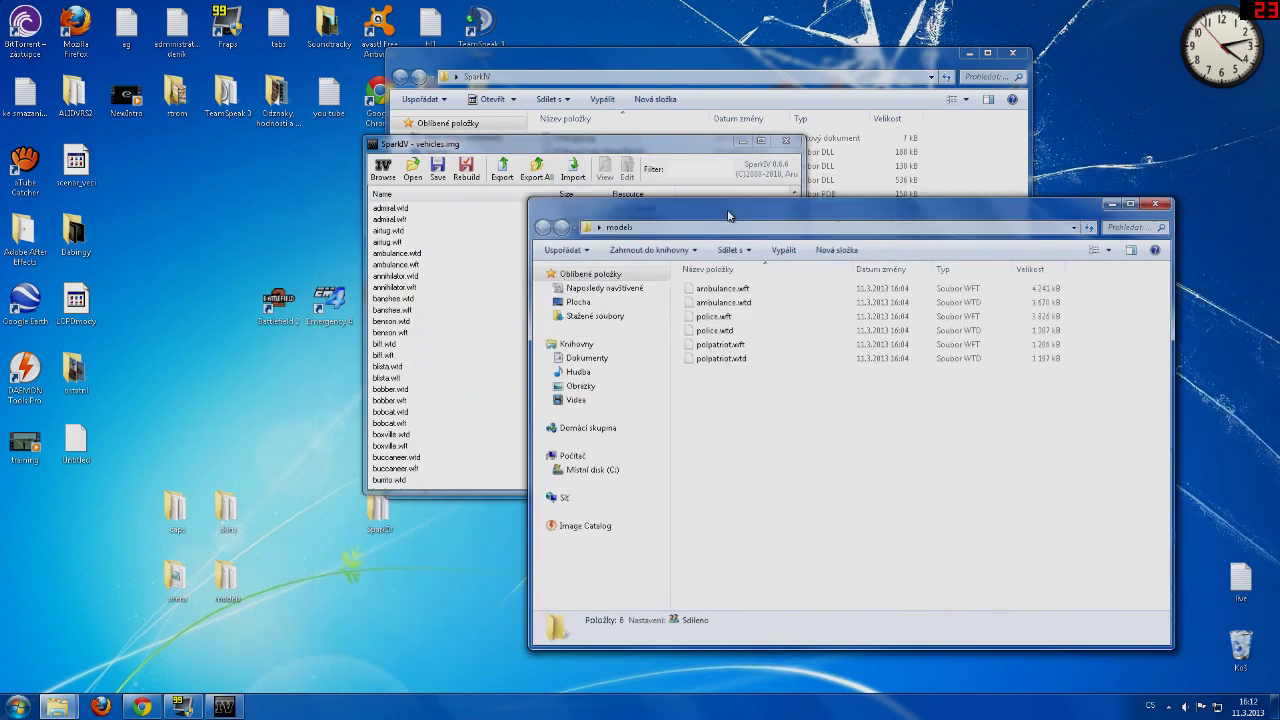
{"action": "left_click", "coordinate": [1155, 205]}
{"action": "left_click_drag", "start_coordinate": [655, 146], "coordinate": [794, 104]}
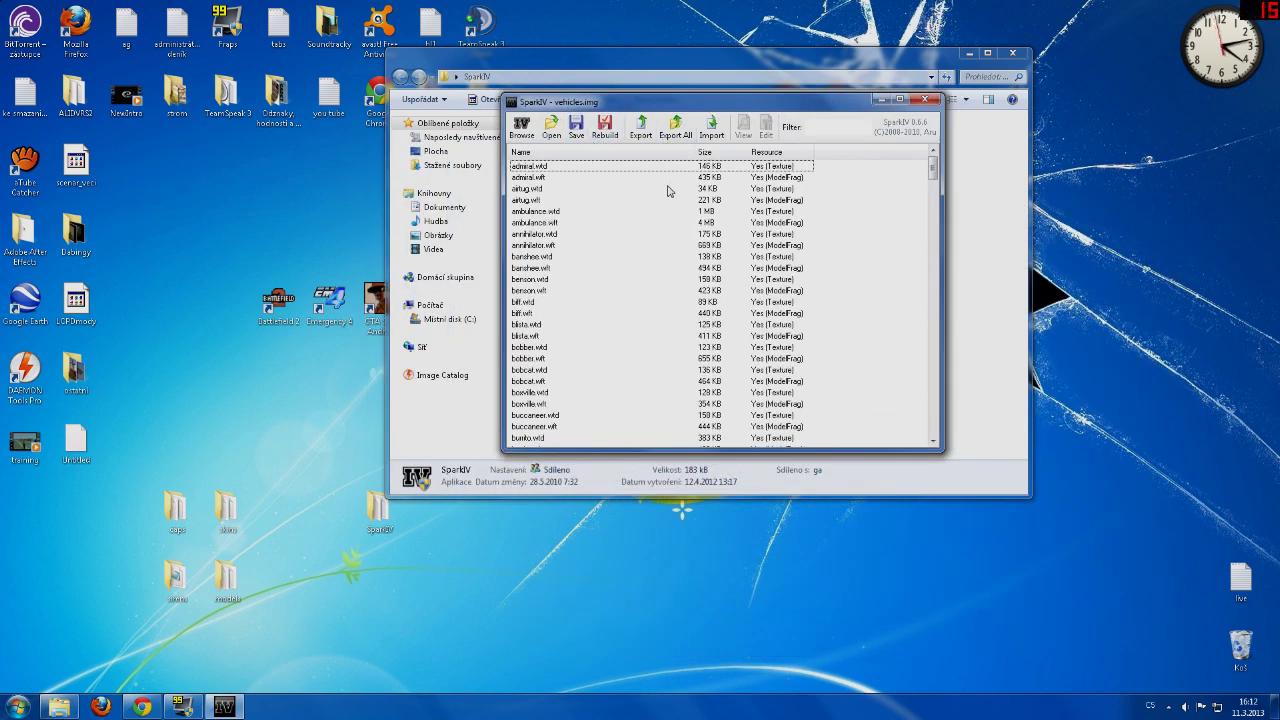
Start an import into vehicles.img and browse to the models folder on the desktop
{"action": "left_click", "coordinate": [712, 128]}
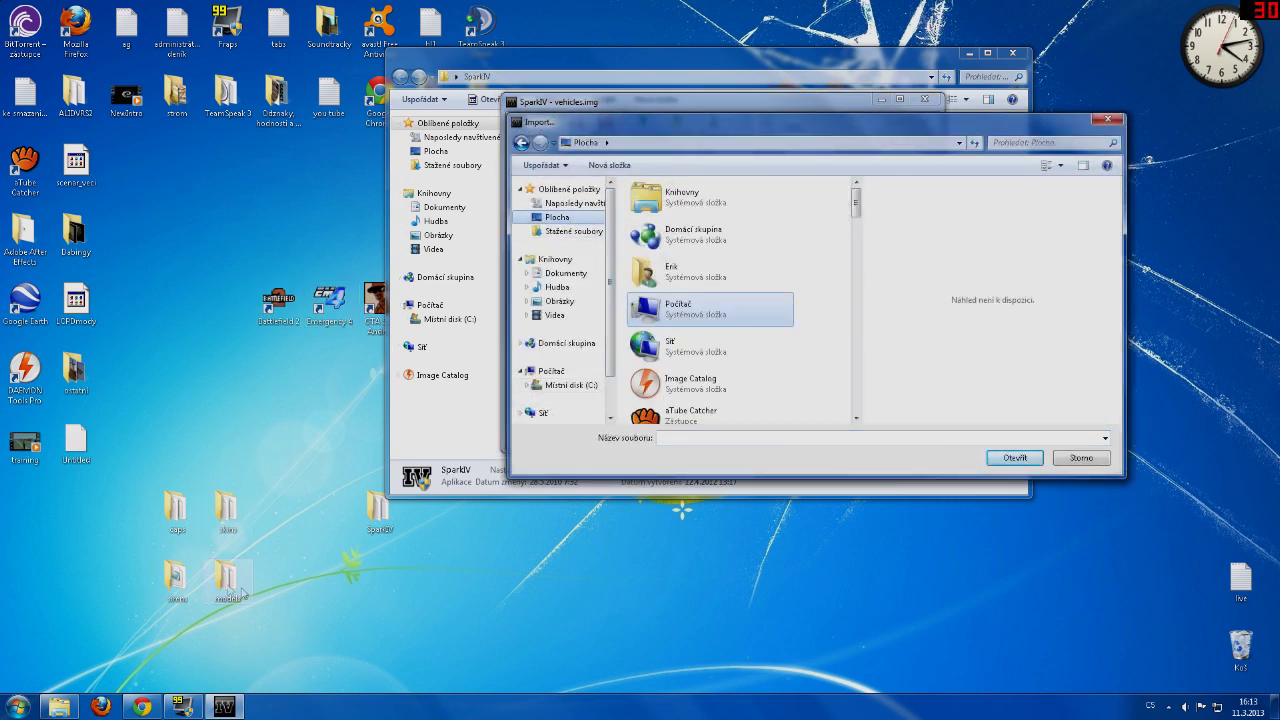
{"action": "left_click", "coordinate": [674, 356]}
{"action": "key", "text": "m"}
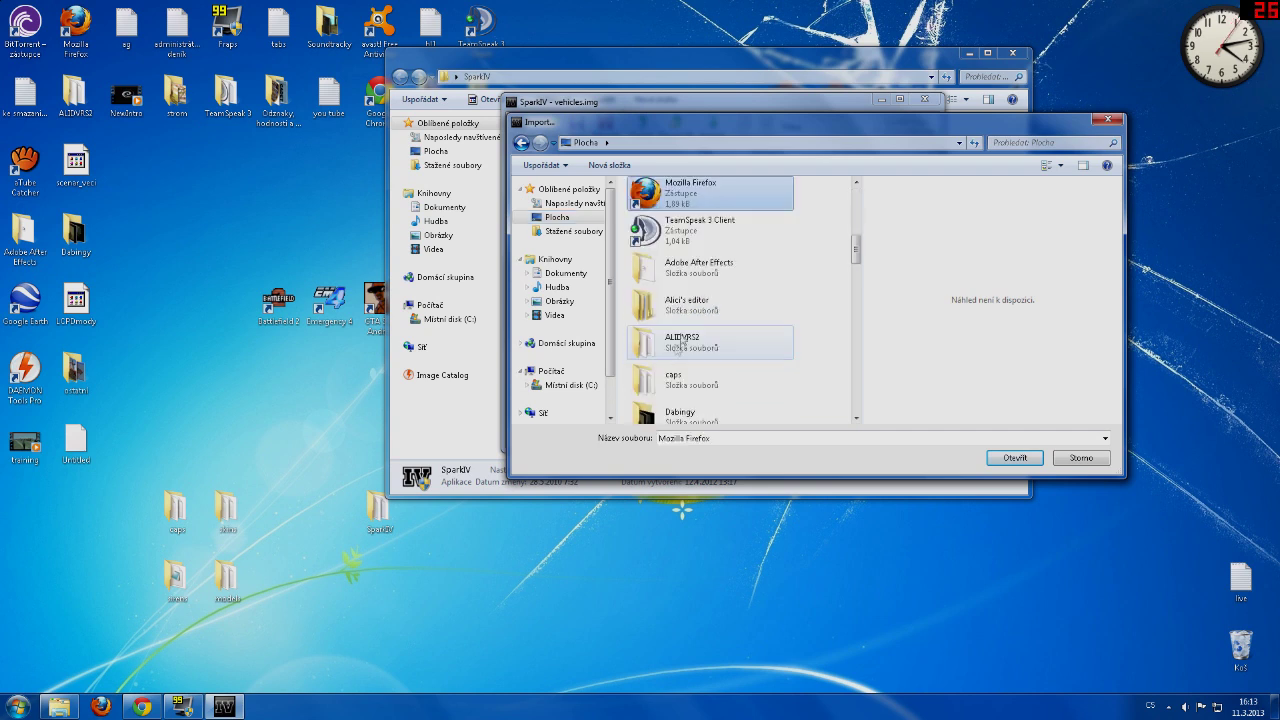
{"action": "key", "text": "m"}
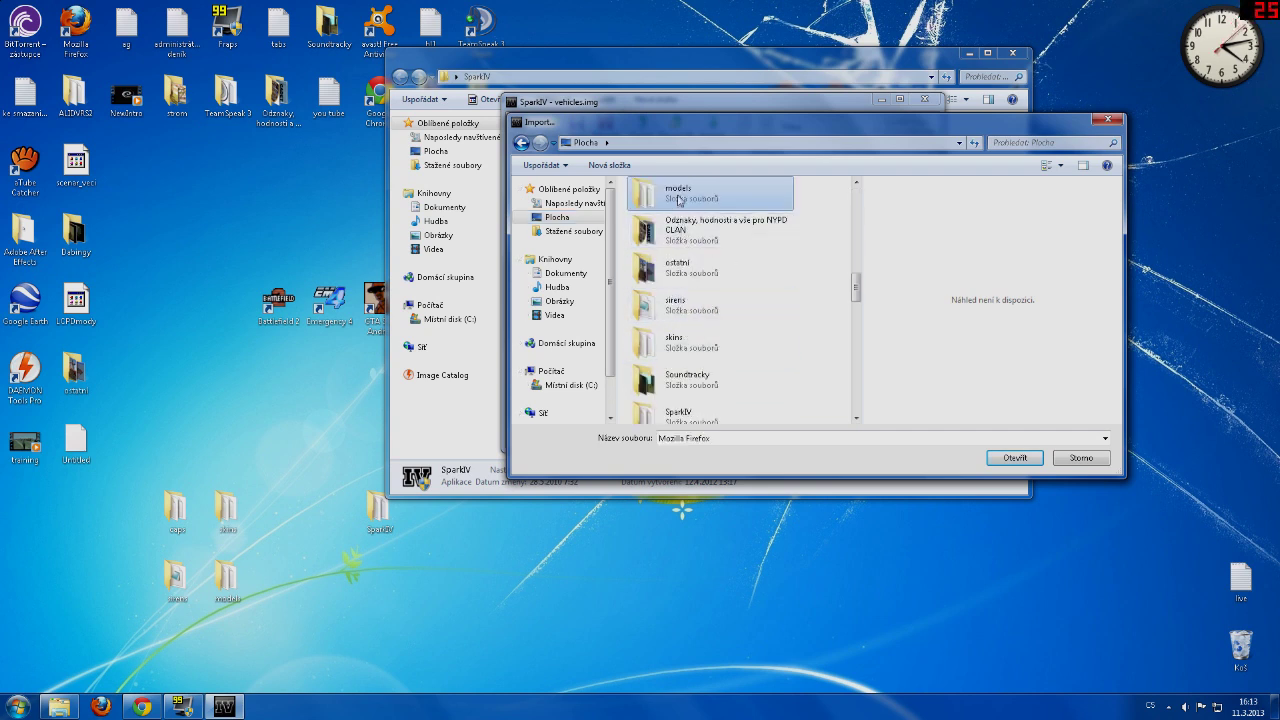
{"action": "scroll", "coordinate": [685, 250], "scroll_direction": "up", "scroll_amount": 1}
{"action": "key", "text": "Up"}
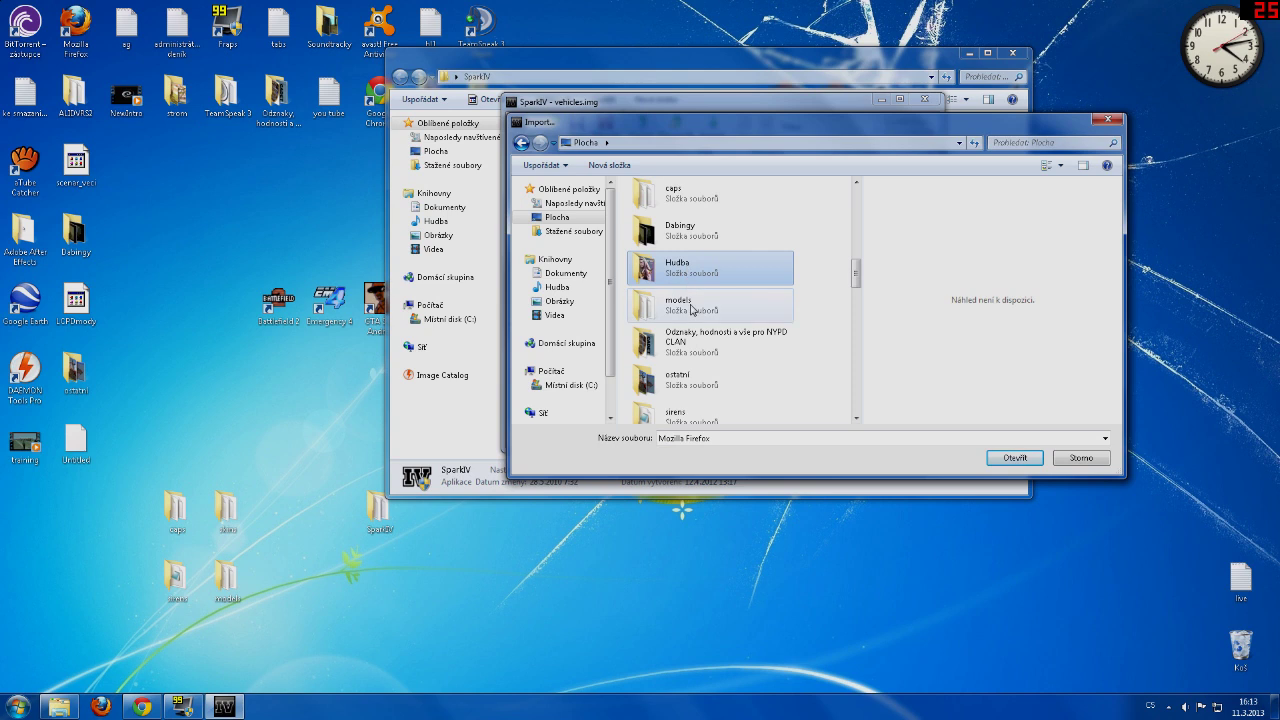
{"action": "double_click", "coordinate": [684, 306]}
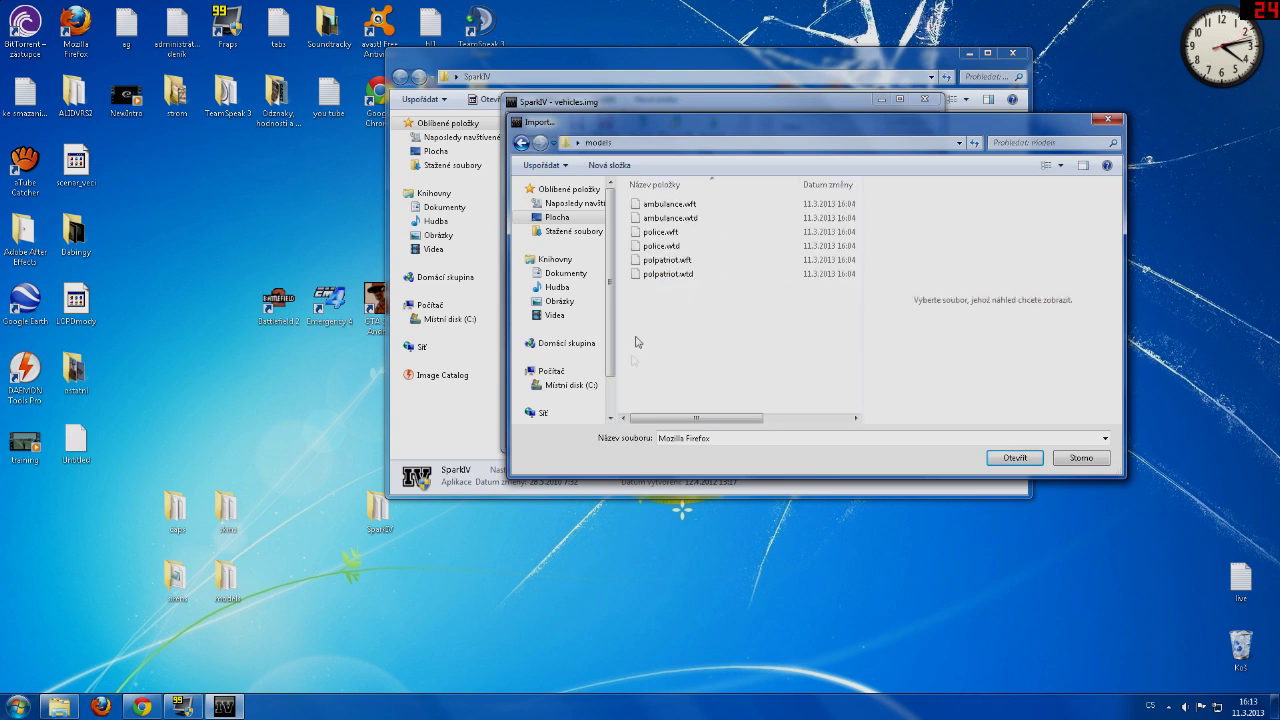
Import ambulance.wft and ambulance.wtd together into vehicles.img
{"action": "mouse_move", "coordinate": [661, 310]}
{"action": "left_mouse_down"}
{"action": "mouse_move", "coordinate": [675, 226]}
{"action": "mouse_move", "coordinate": [666, 313]}
{"action": "left_mouse_up"}
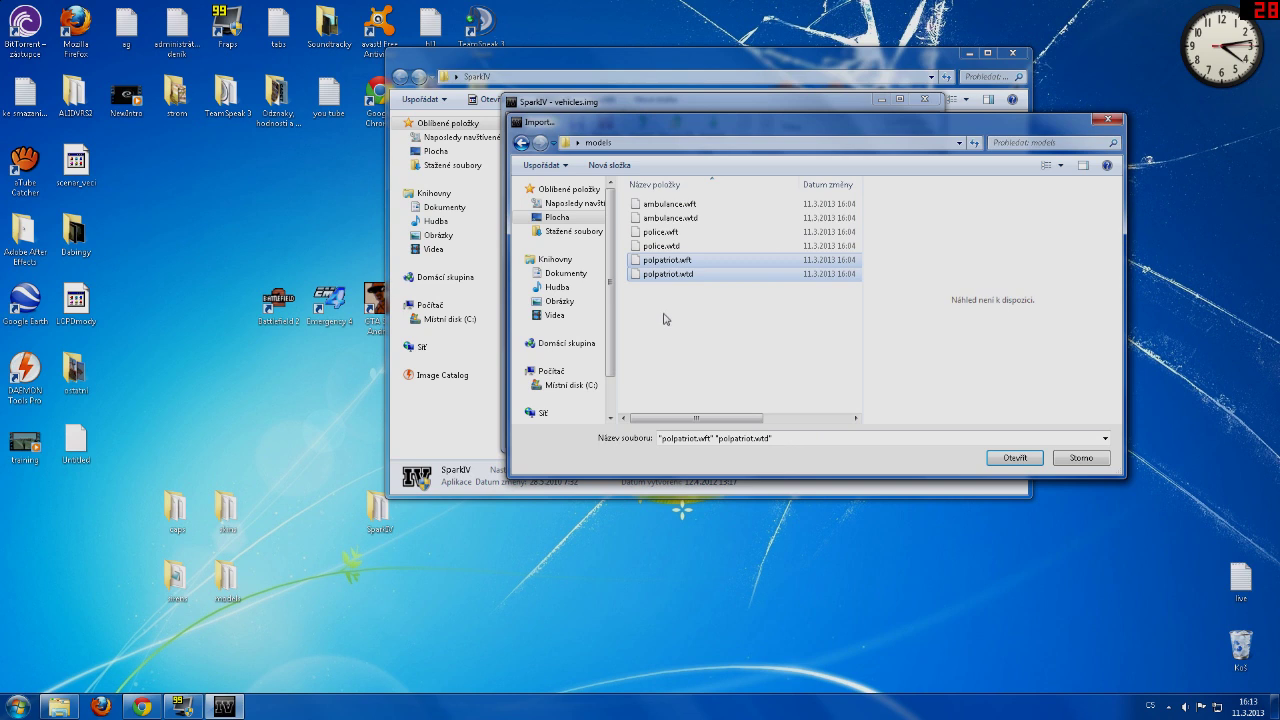
{"action": "left_click", "coordinate": [681, 206]}
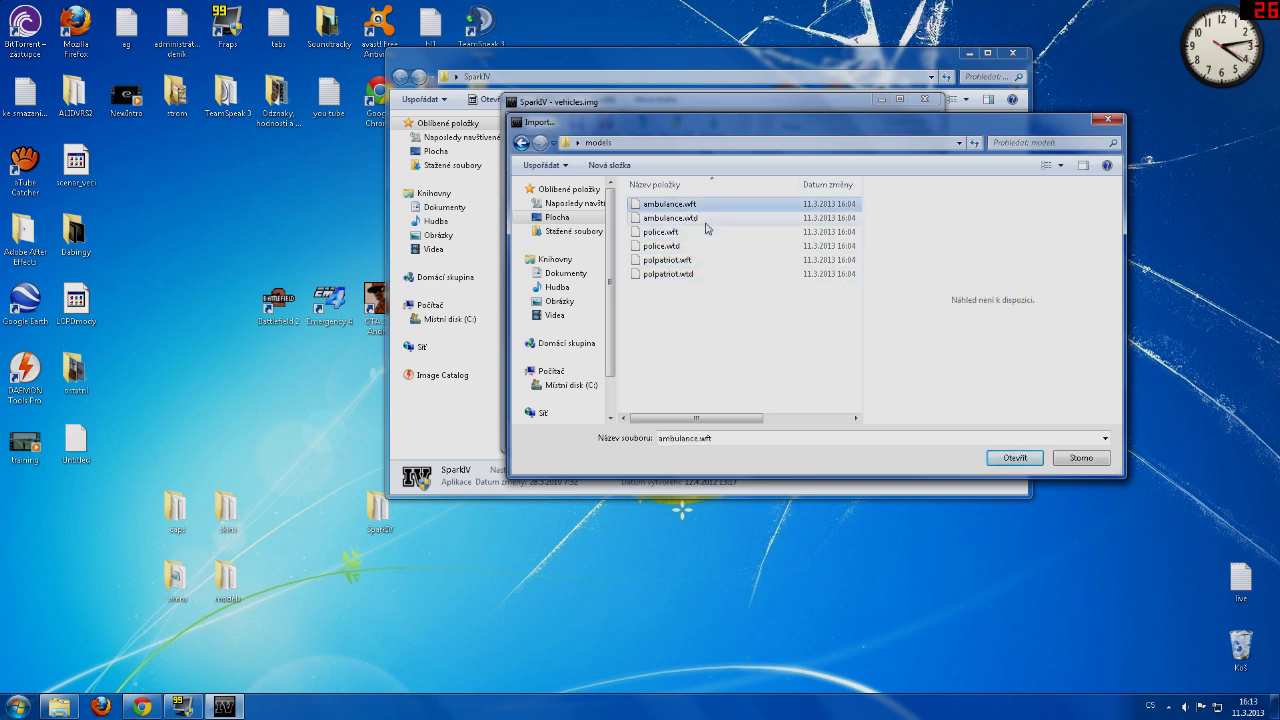
{"action": "left_click", "coordinate": [712, 219], "text": "ctrl"}
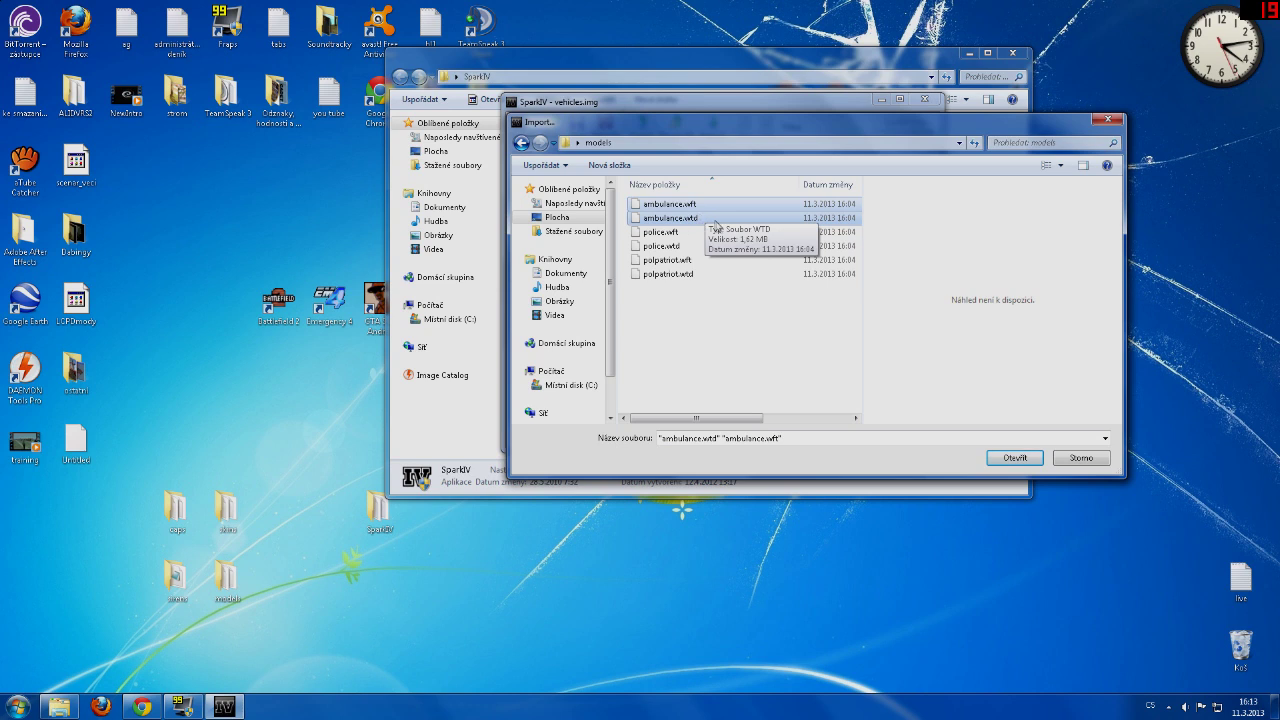
{"action": "left_click", "coordinate": [1016, 458]}
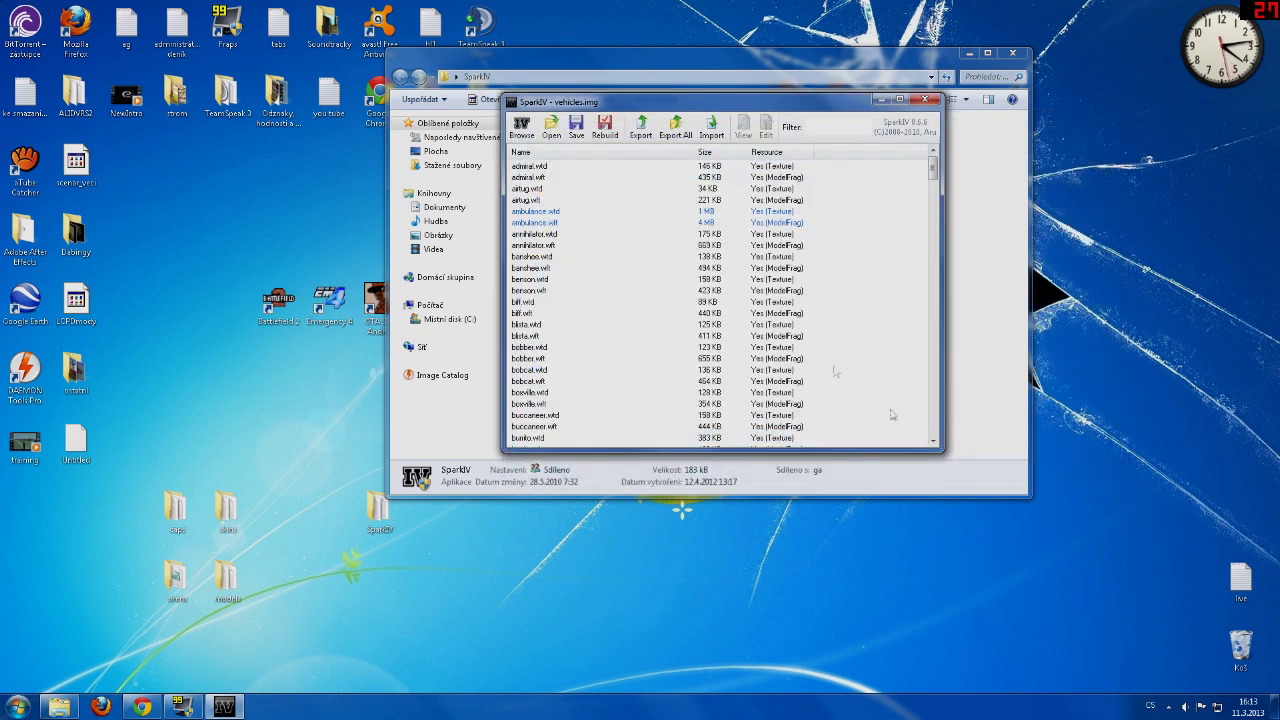
Import police.wft and police.wtd from the models folder into vehicles.img
{"action": "left_click", "coordinate": [711, 127]}
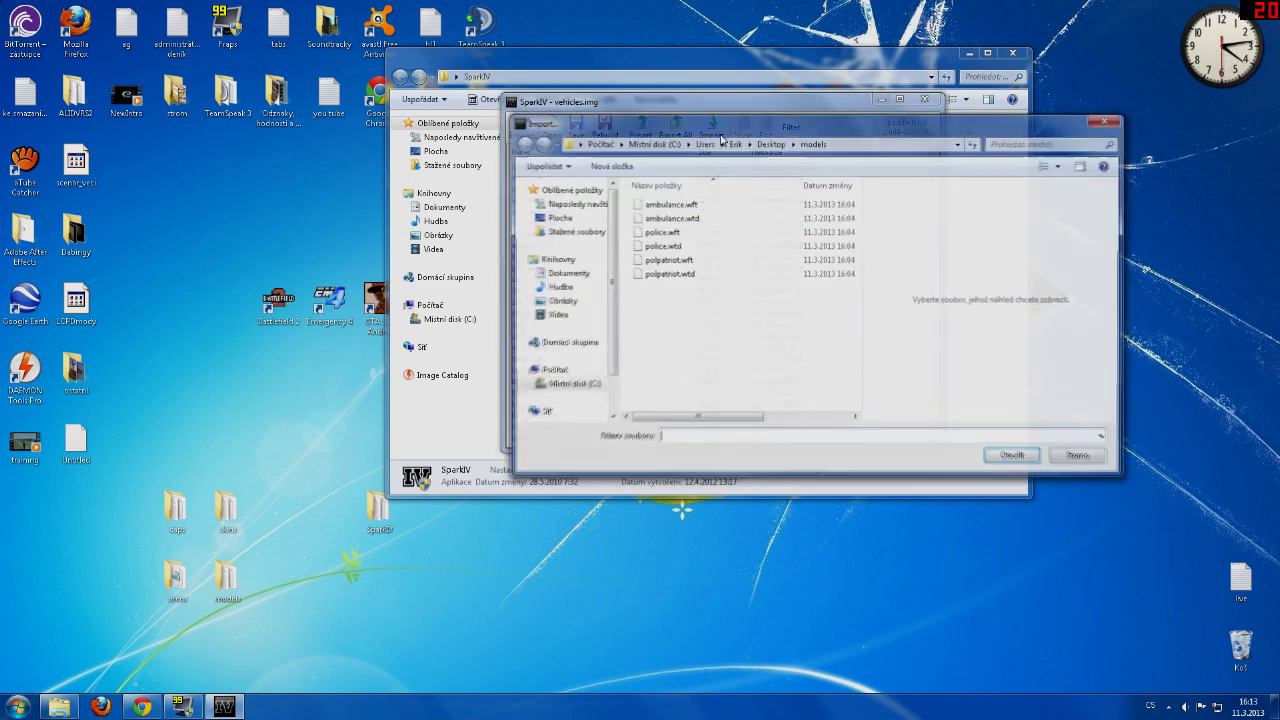
{"action": "left_click", "coordinate": [697, 236]}
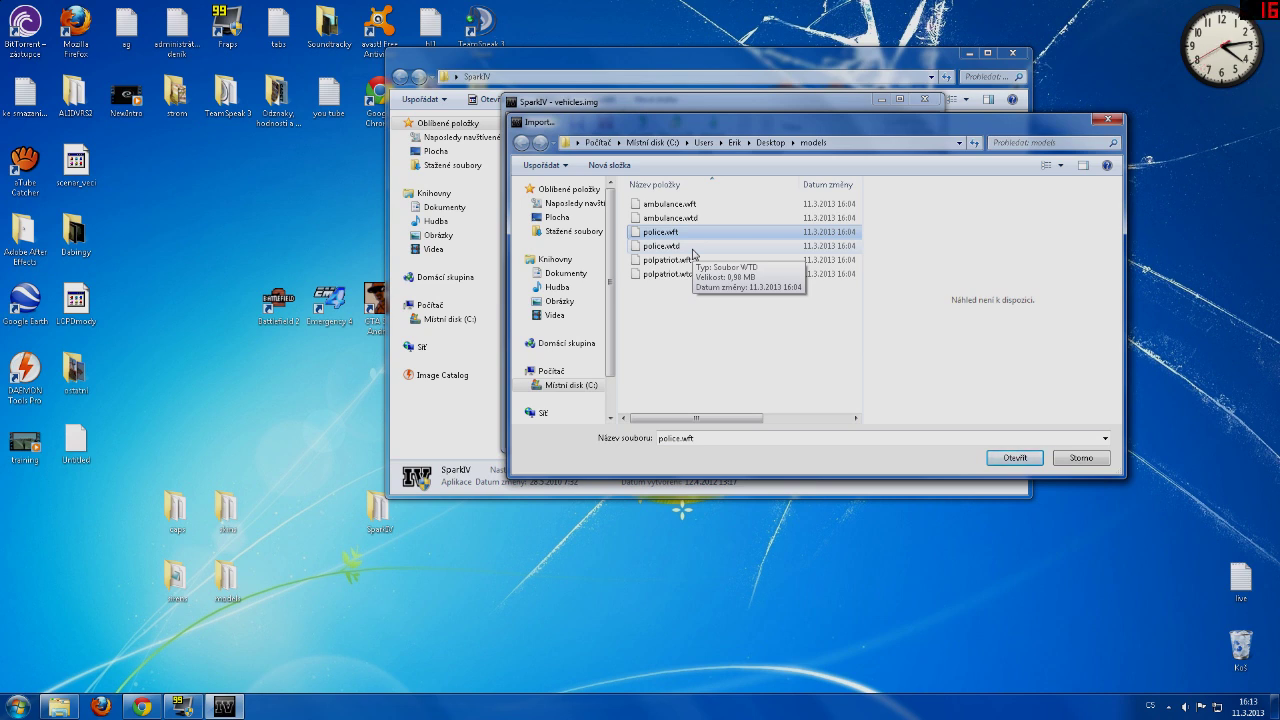
{"action": "left_click", "coordinate": [692, 252], "text": "ctrl"}
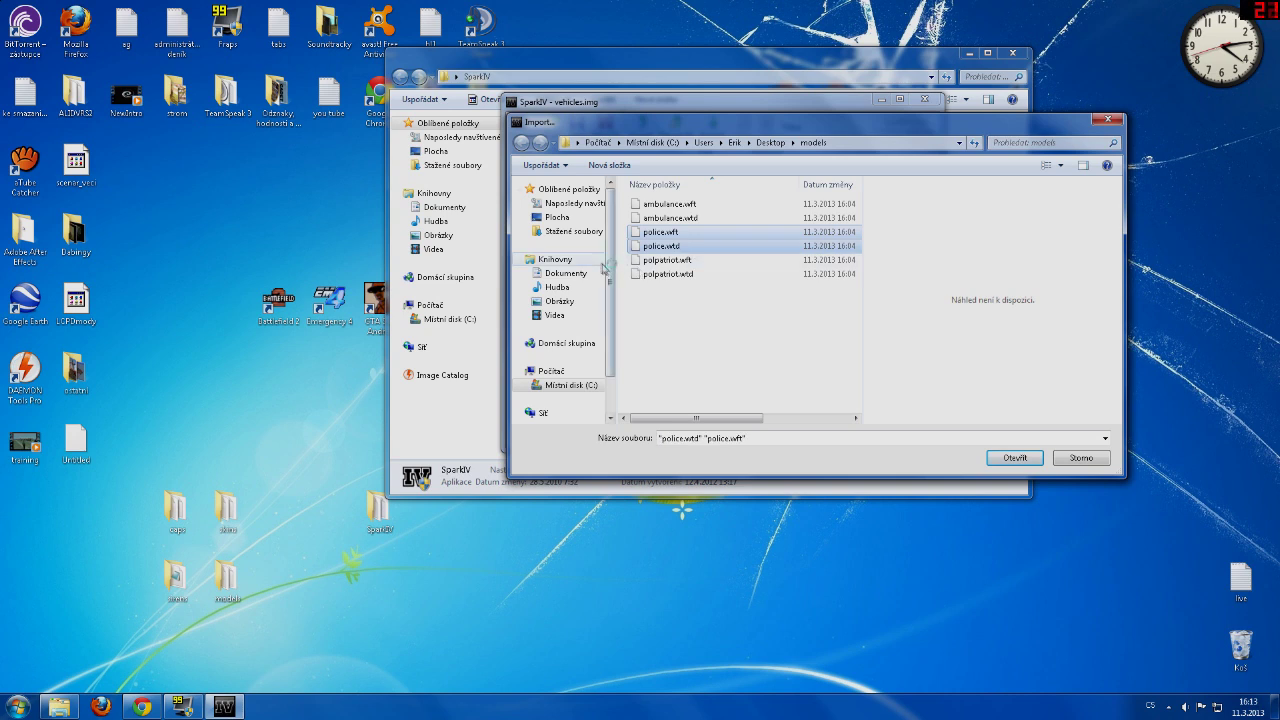
{"action": "left_click", "coordinate": [1013, 458]}
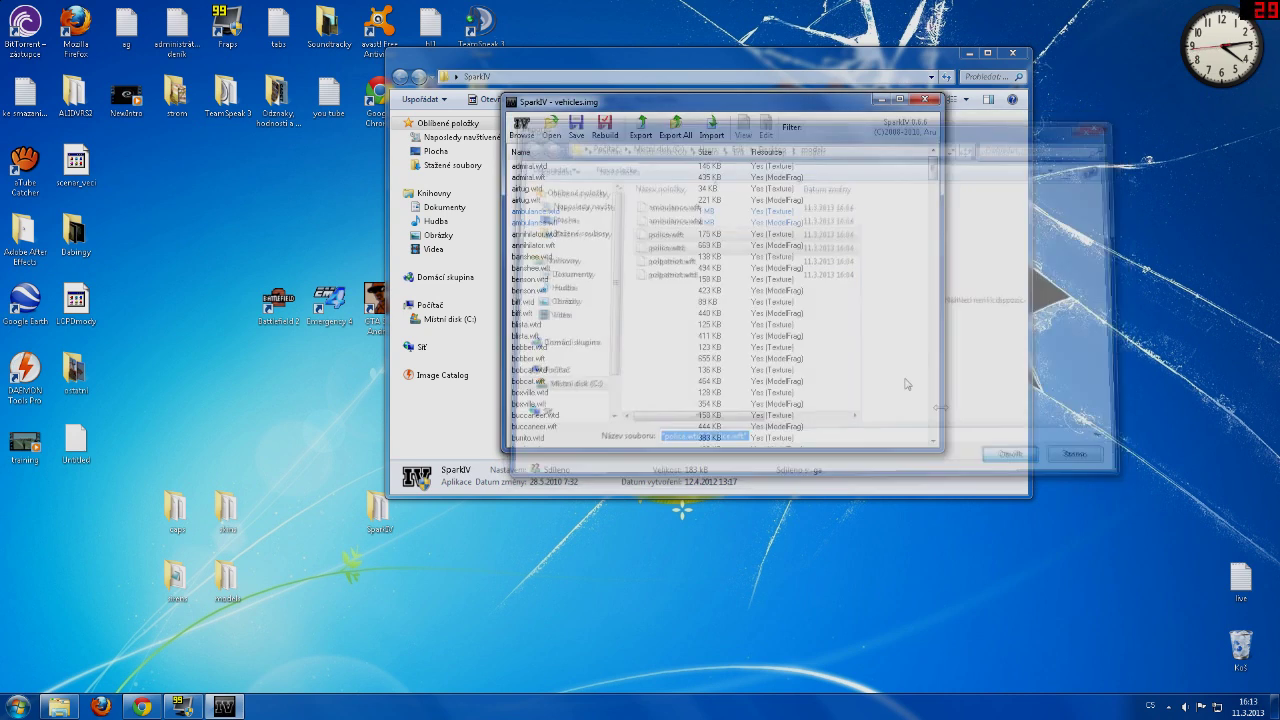
Import polpatriot.wft and polpatriot.wtd from the models folder into vehicles.img
{"action": "left_click", "coordinate": [712, 125]}
{"action": "left_click_drag", "start_coordinate": [660, 302], "coordinate": [690, 258]}
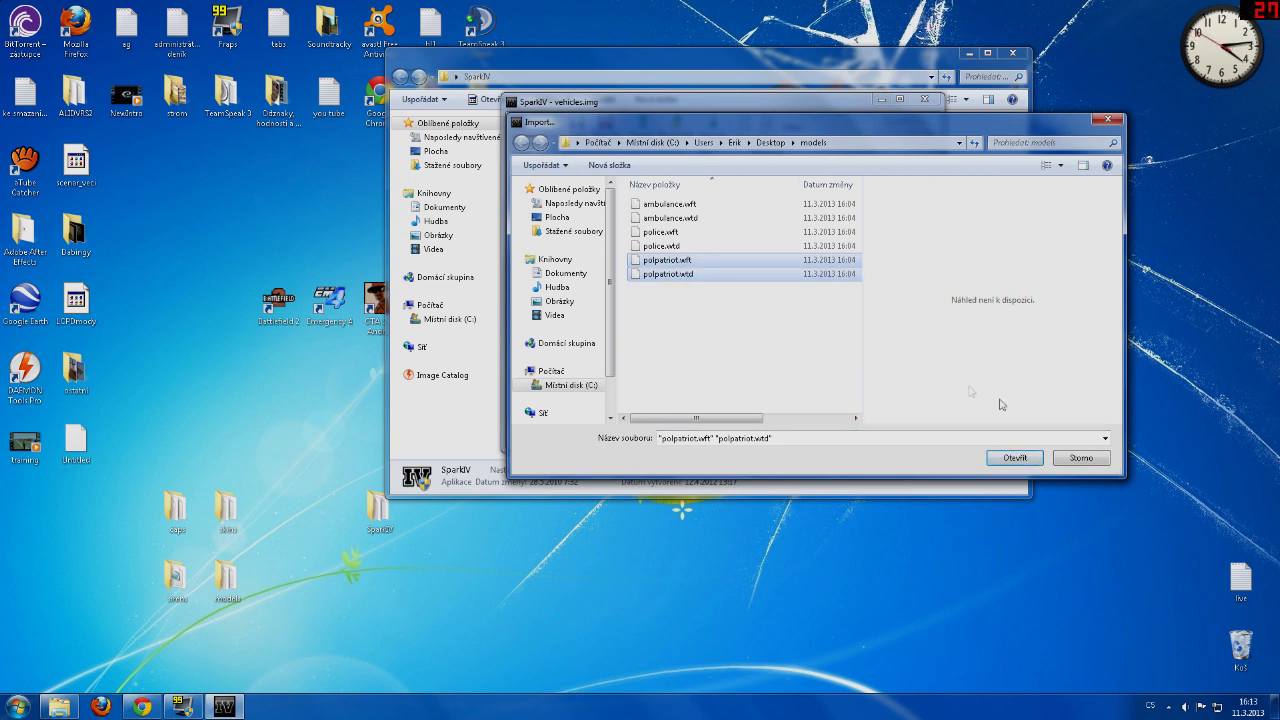
{"action": "left_click", "coordinate": [1013, 458]}
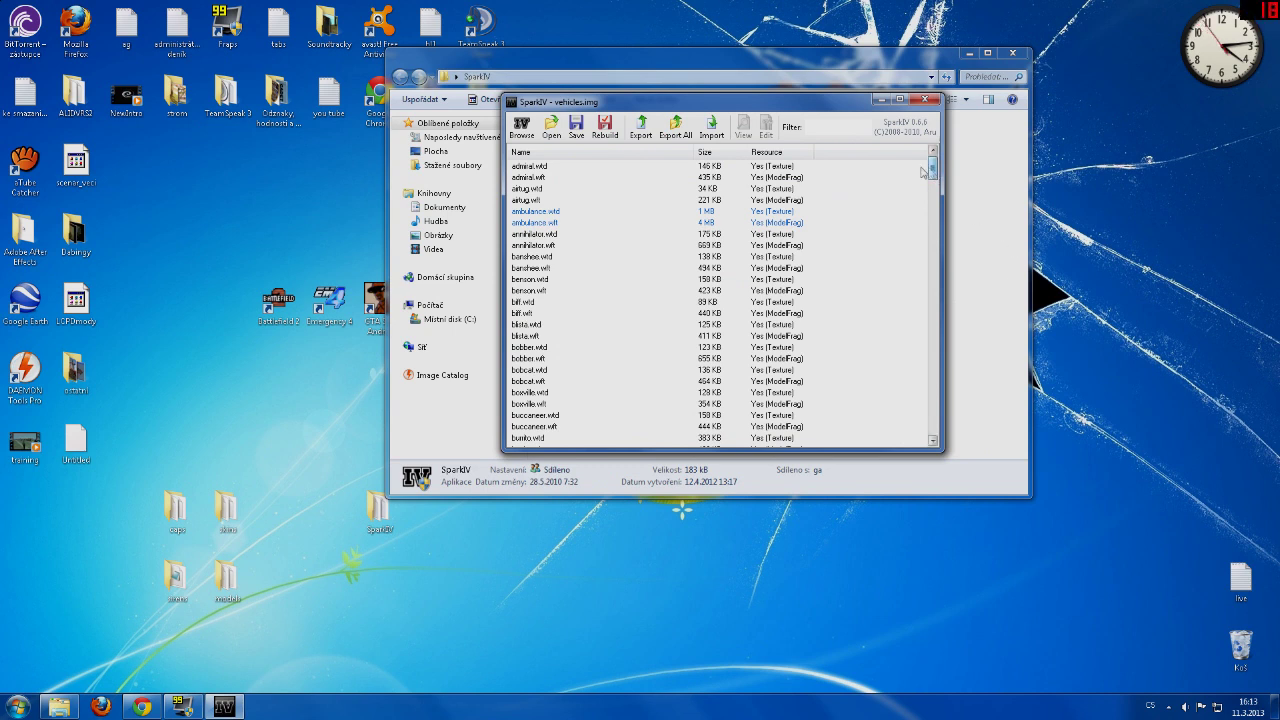
Rebuild and save the vehicles.img archive, dismissing the messages, and close the archive window
{"action": "mouse_move", "coordinate": [682, 106]}
{"action": "left_mouse_down"}
{"action": "mouse_move", "coordinate": [699, 71]}
{"action": "mouse_move", "coordinate": [696, 85]}
{"action": "left_mouse_up"}
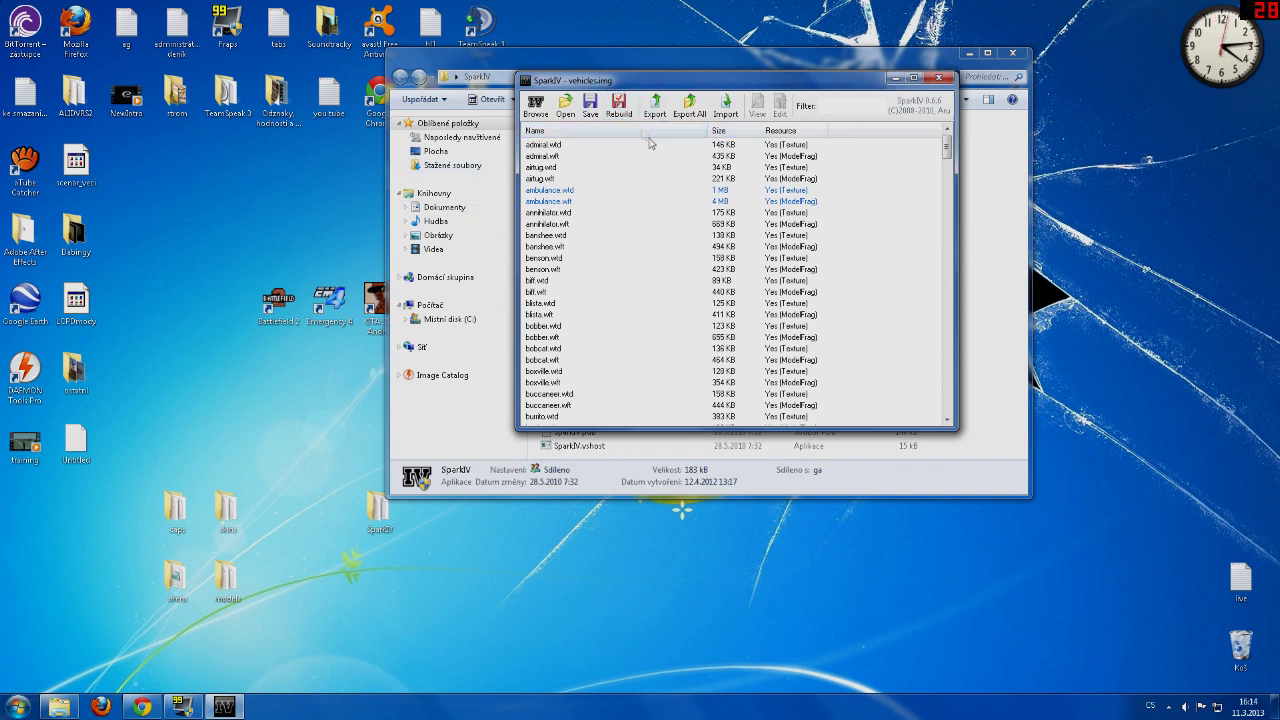
{"action": "left_click", "coordinate": [619, 105]}
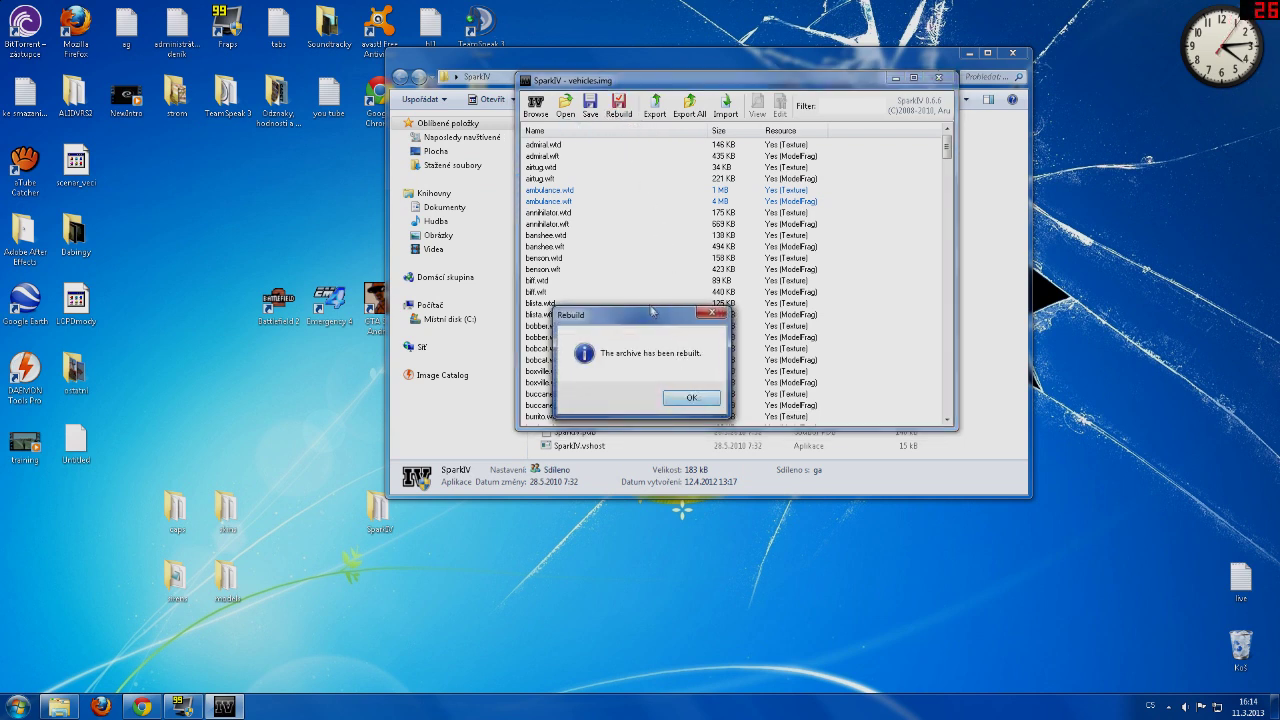
{"action": "left_click_drag", "start_coordinate": [651, 319], "coordinate": [738, 229]}
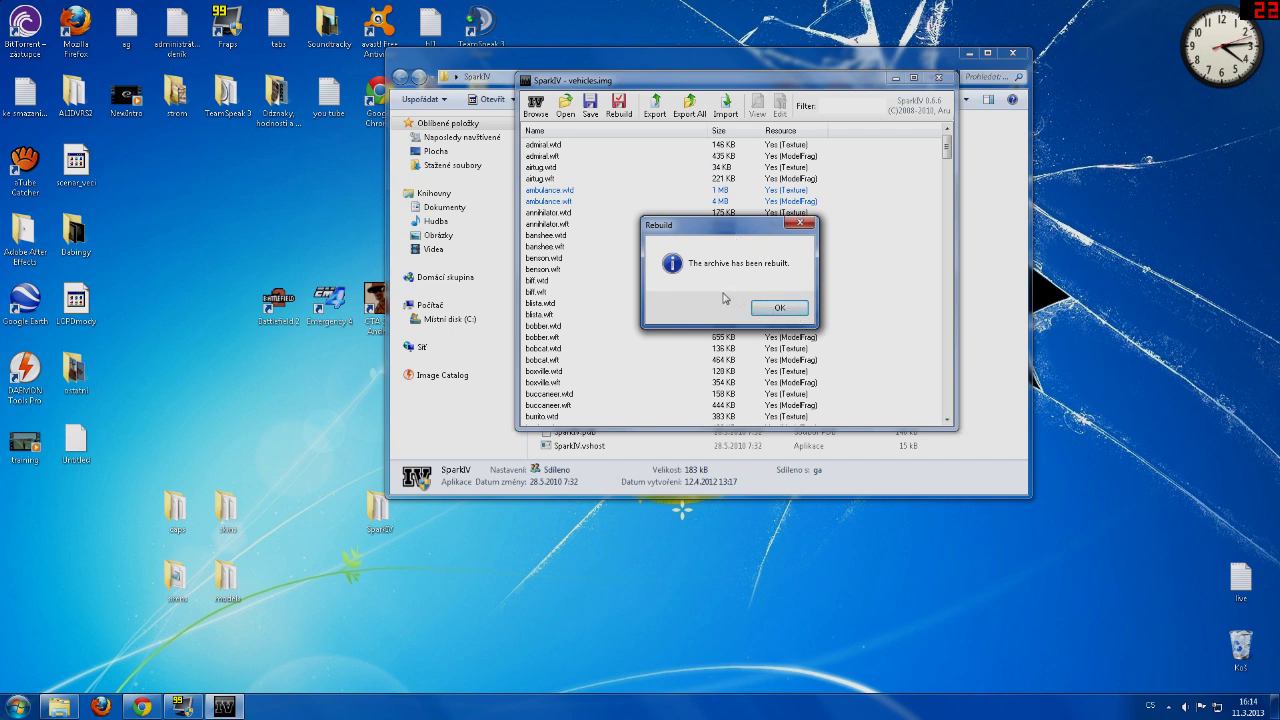
{"action": "left_click", "coordinate": [779, 308]}
{"action": "left_click", "coordinate": [590, 104]}
{"action": "left_click", "coordinate": [691, 398]}
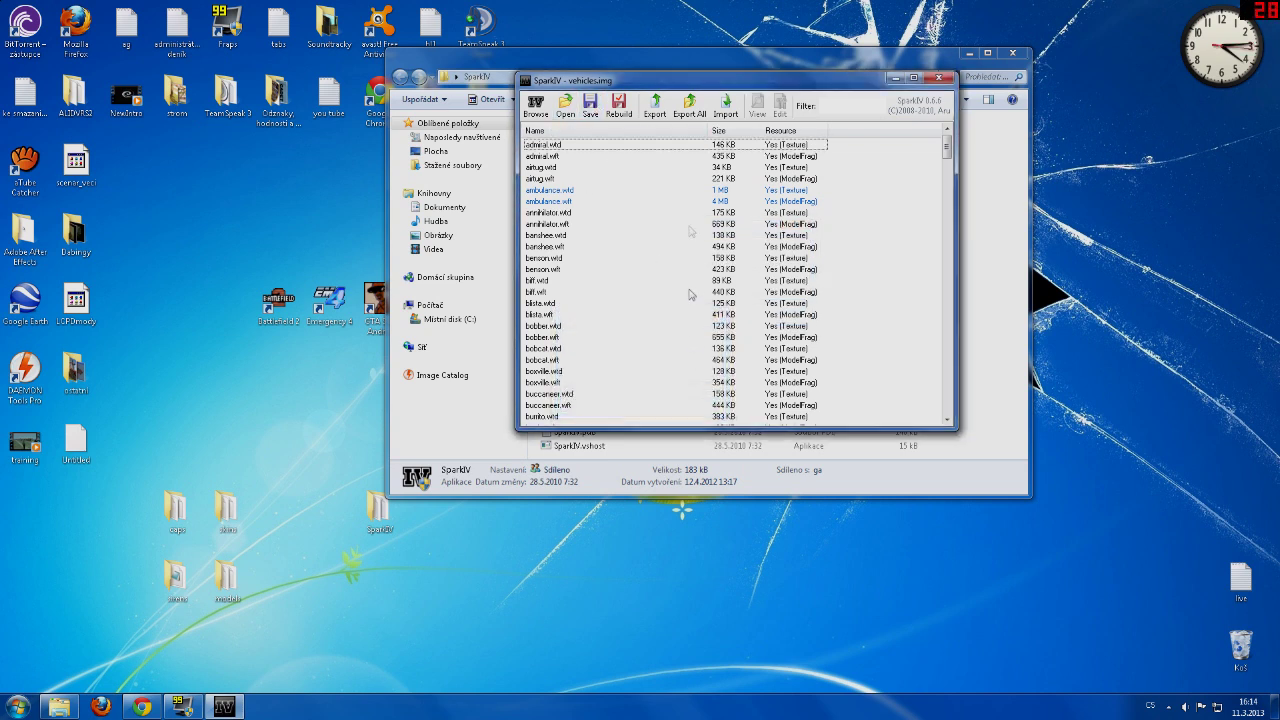
{"action": "mouse_move", "coordinate": [684, 84]}
{"action": "left_mouse_down"}
{"action": "mouse_move", "coordinate": [665, 278]}
{"action": "mouse_move", "coordinate": [326, 342]}
{"action": "mouse_move", "coordinate": [155, 357]}
{"action": "mouse_move", "coordinate": [669, 44]}
{"action": "mouse_move", "coordinate": [666, 92]}
{"action": "left_mouse_up"}
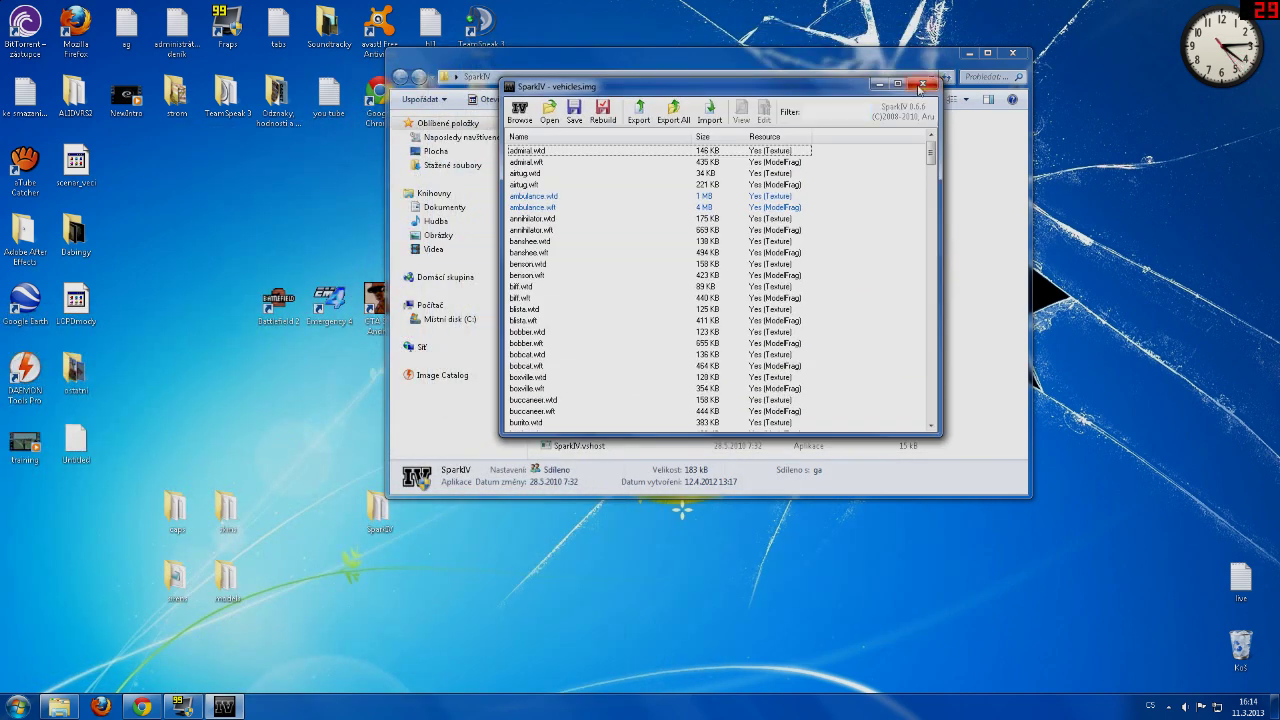
{"action": "left_click", "coordinate": [921, 86]}
Launch SparkIV again as administrator from its program folder
{"action": "right_click", "coordinate": [591, 426]}
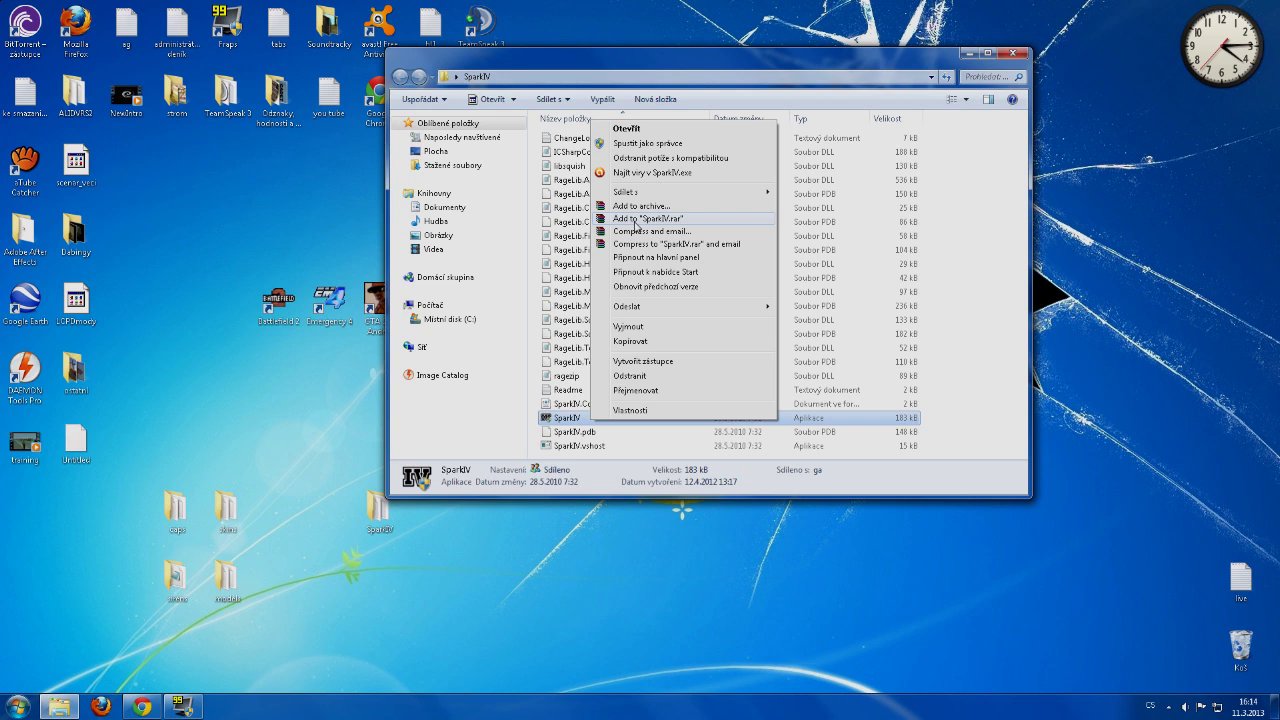
{"action": "left_click", "coordinate": [640, 143]}
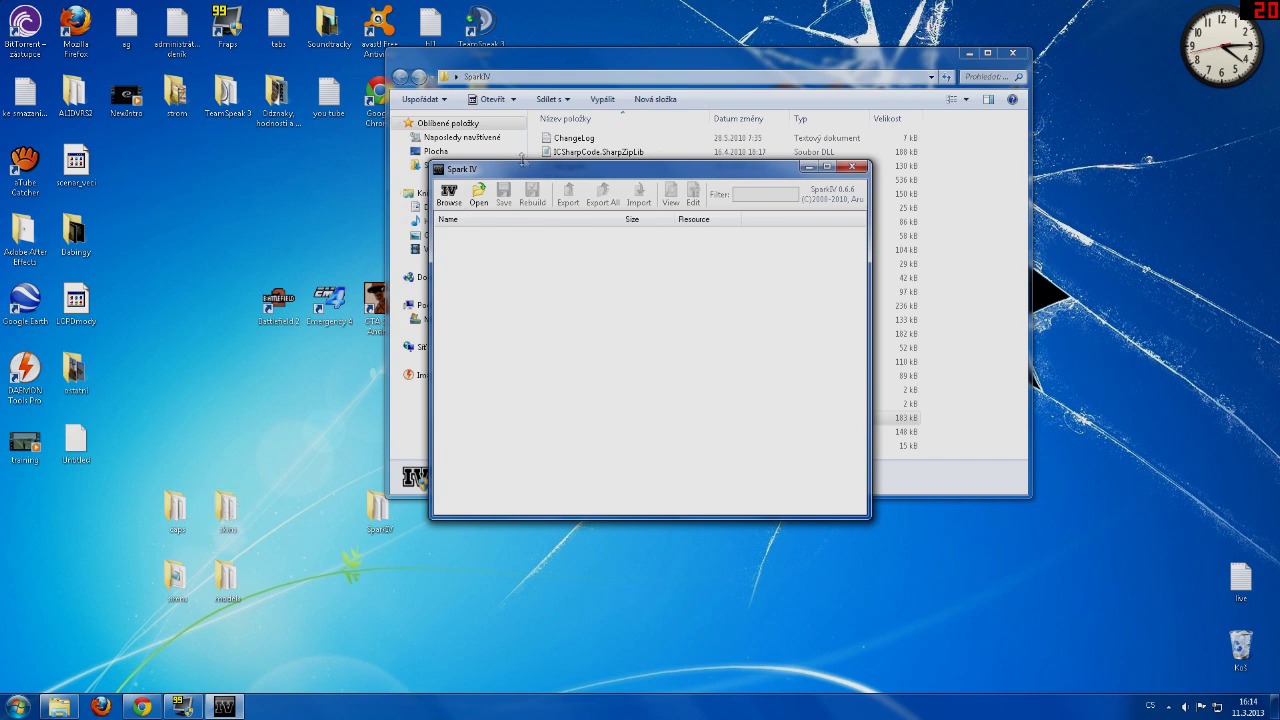
{"action": "left_click_drag", "start_coordinate": [539, 176], "coordinate": [589, 96]}
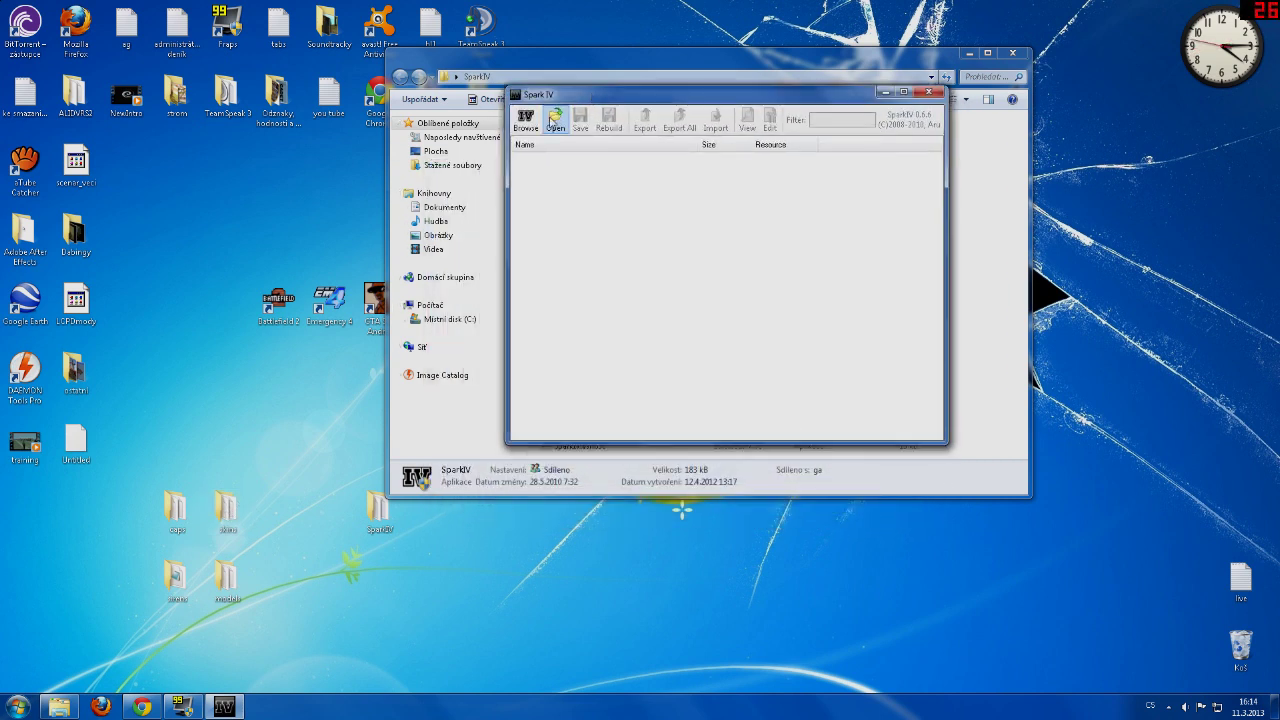
Start opening an archive and browse to the Rockstar Games folder in Program Files (x86) on drive C
{"action": "left_click", "coordinate": [553, 120]}
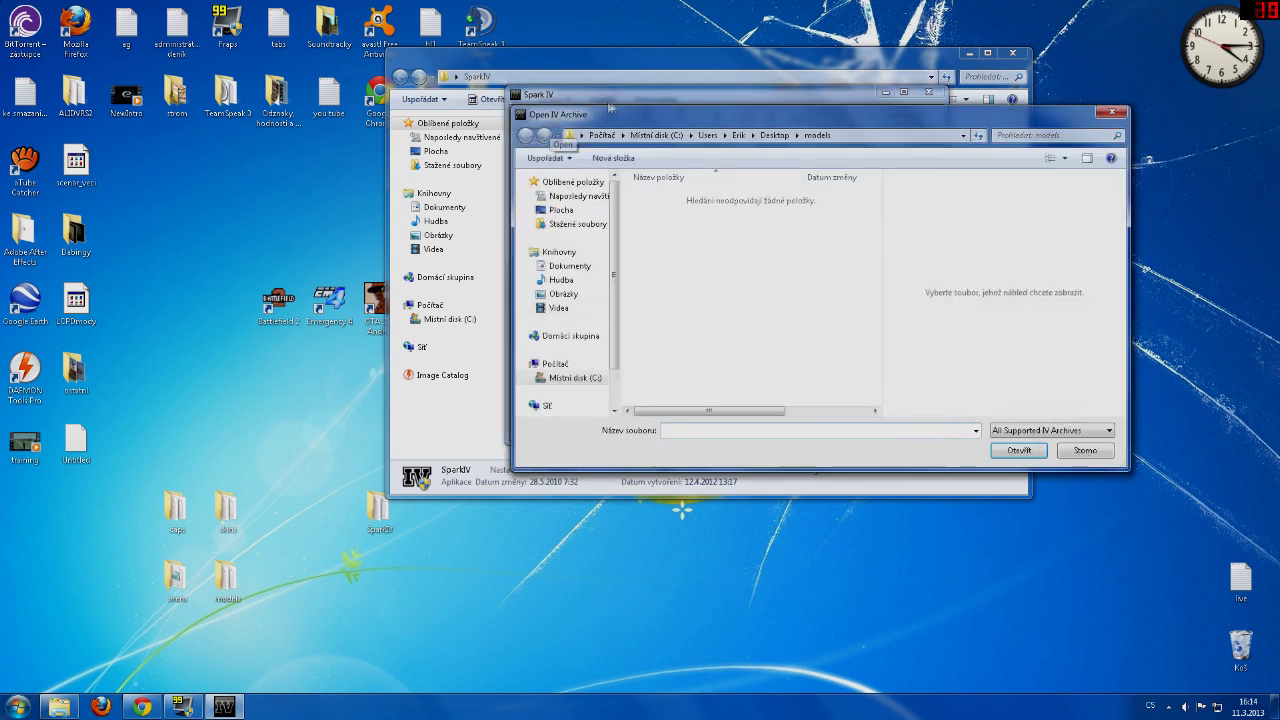
{"action": "left_click_drag", "start_coordinate": [618, 114], "coordinate": [565, 93]}
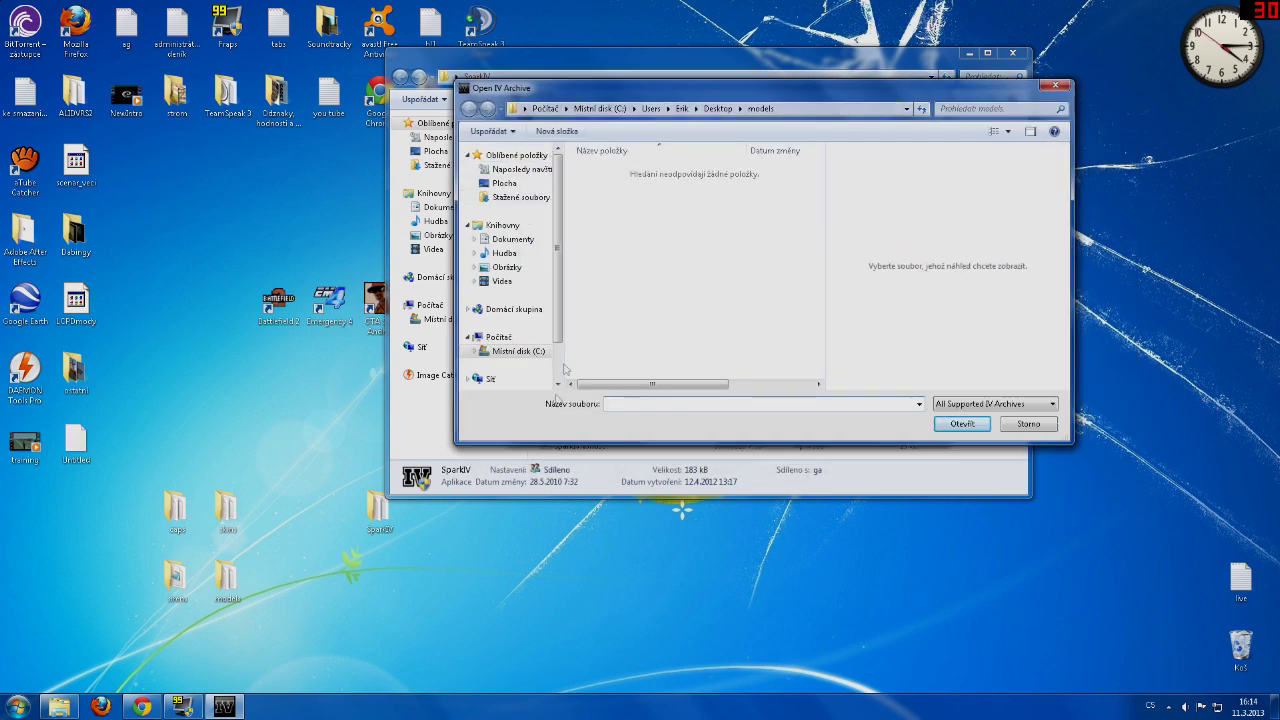
{"action": "scroll", "coordinate": [550, 290], "scroll_direction": "down", "scroll_amount": 1}
{"action": "scroll", "coordinate": [550, 290], "scroll_direction": "up", "scroll_amount": 2}
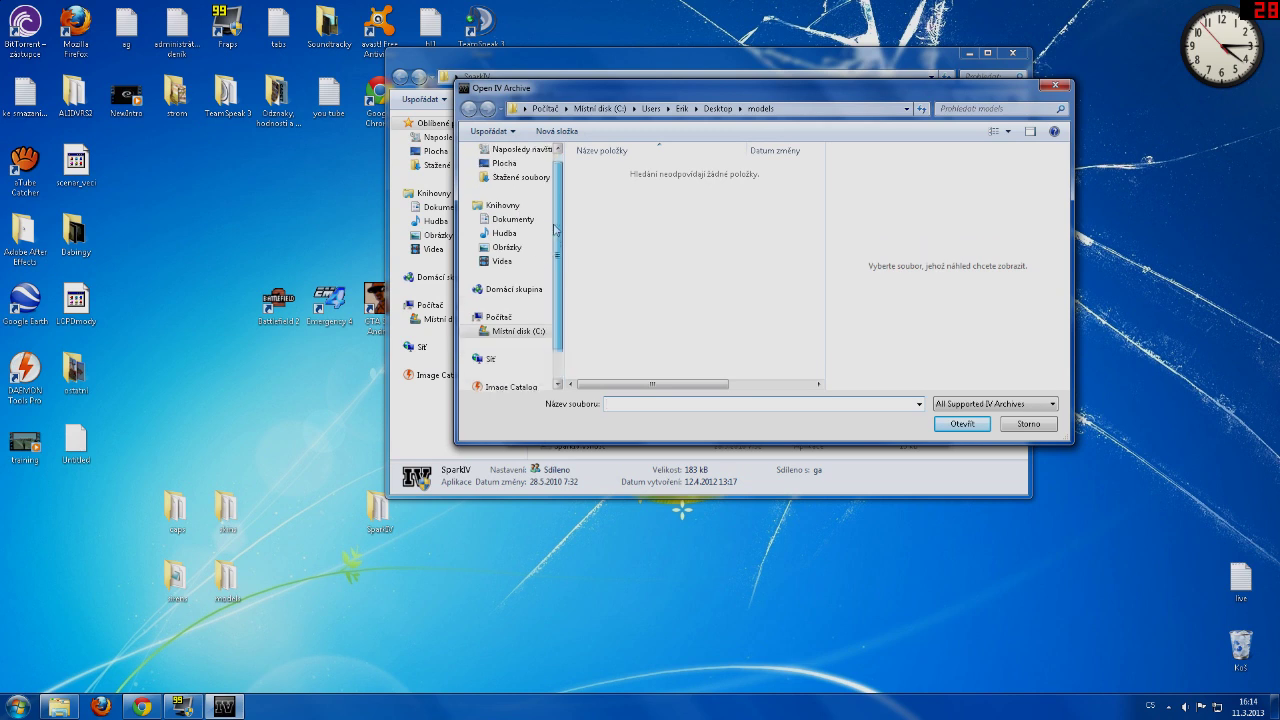
{"action": "left_click", "coordinate": [536, 352]}
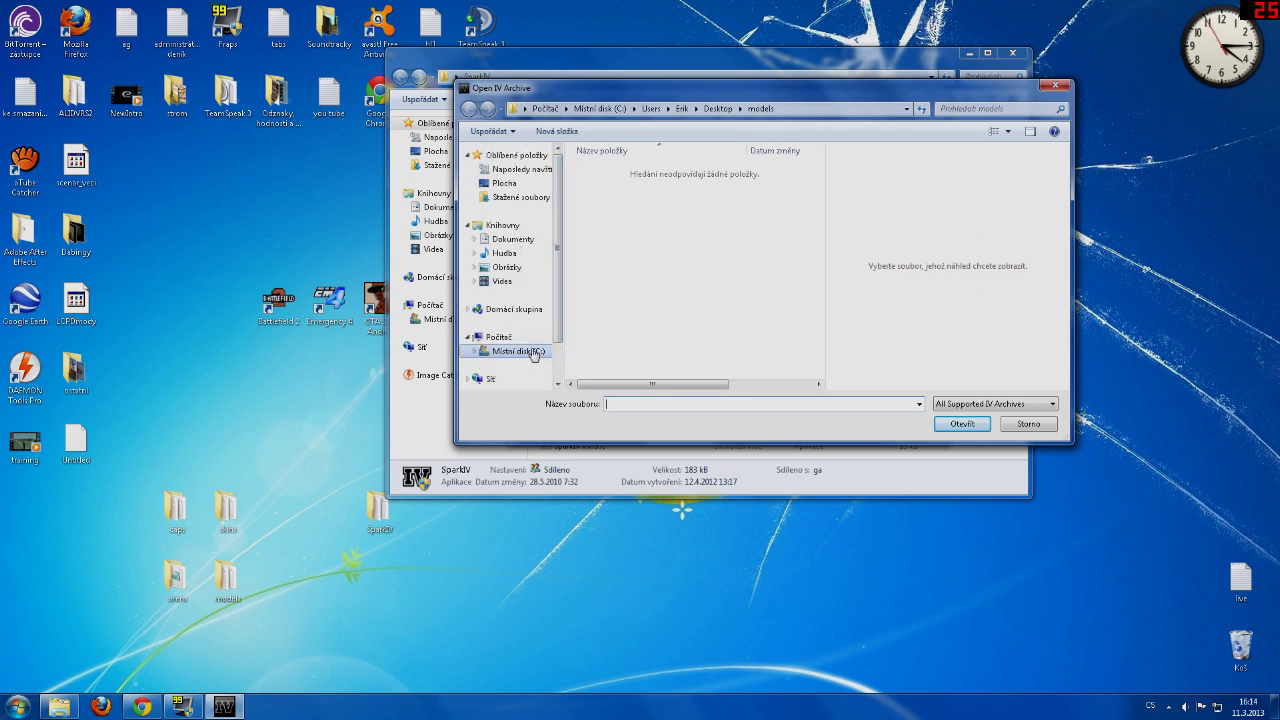
{"action": "double_click", "coordinate": [630, 268]}
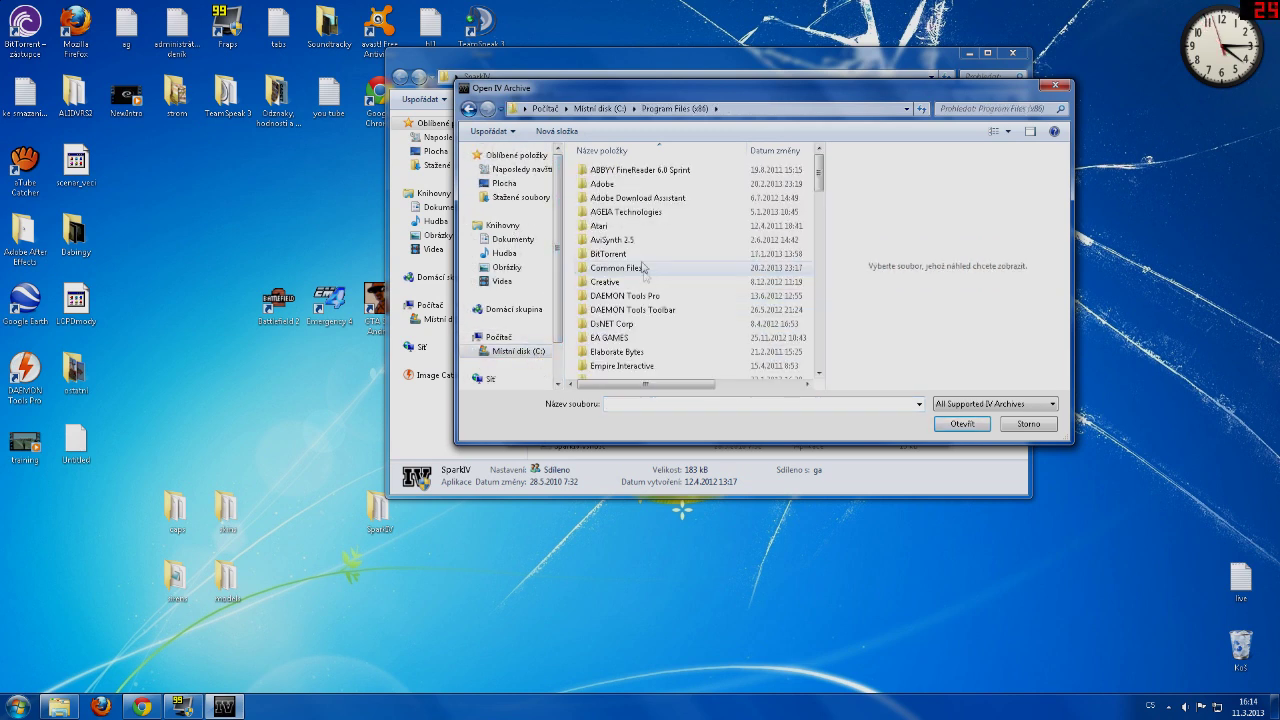
{"action": "scroll", "coordinate": [630, 200], "scroll_direction": "down", "scroll_amount": 10}
{"action": "double_click", "coordinate": [628, 181]}
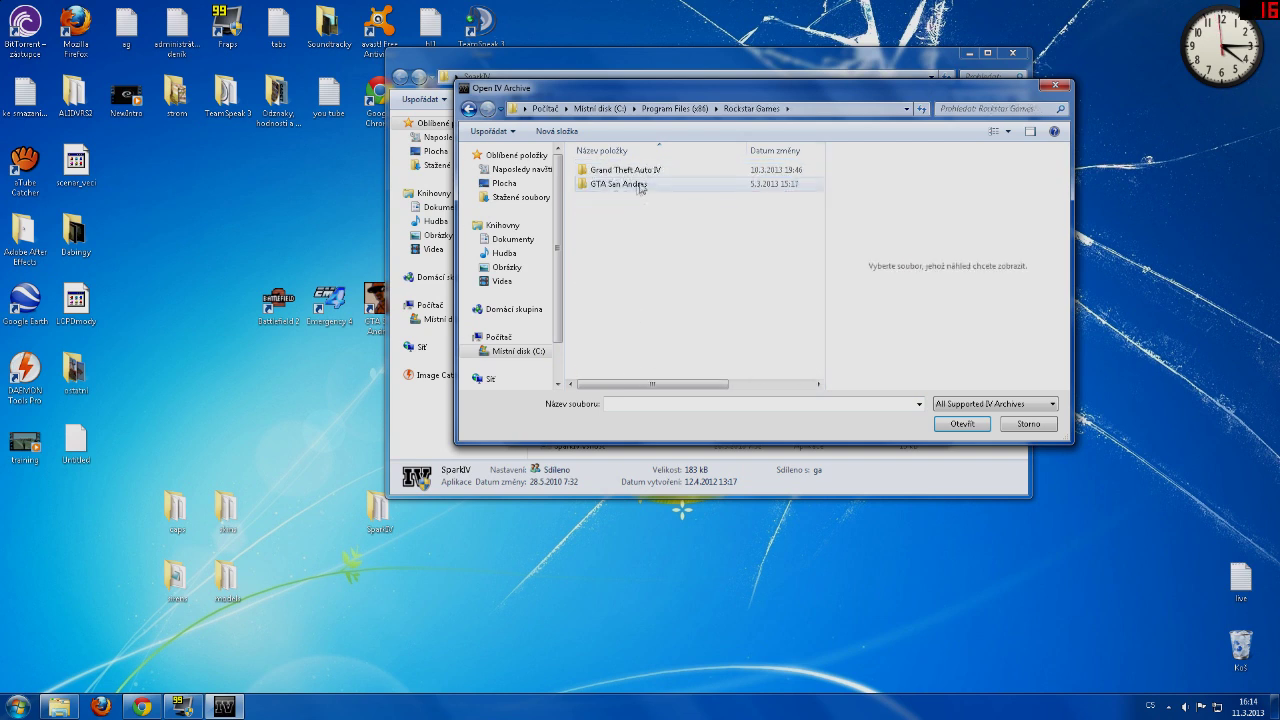
Open the componentpeds archive from the pc\models\cdimages folder of Grand Theft Auto IV
{"action": "double_click", "coordinate": [636, 170]}
{"action": "double_click", "coordinate": [618, 256]}
{"action": "double_click", "coordinate": [643, 226]}
{"action": "double_click", "coordinate": [643, 179]}
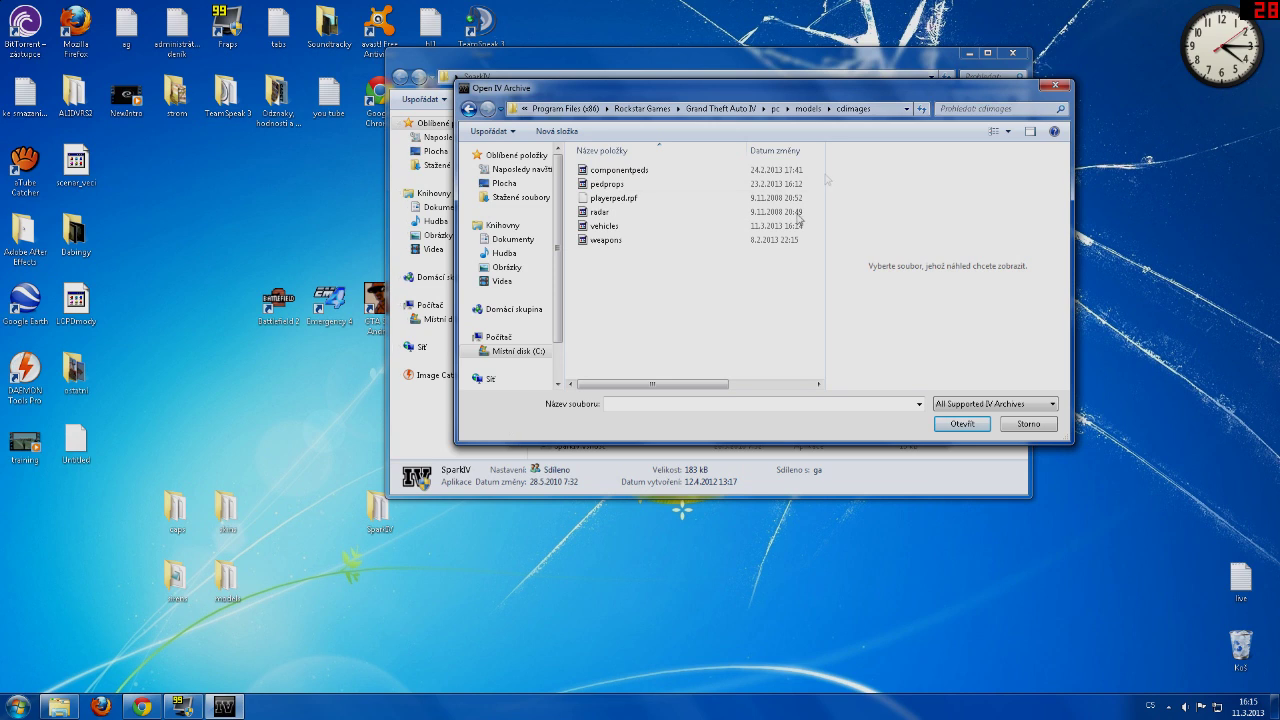
{"action": "double_click", "coordinate": [629, 172]}
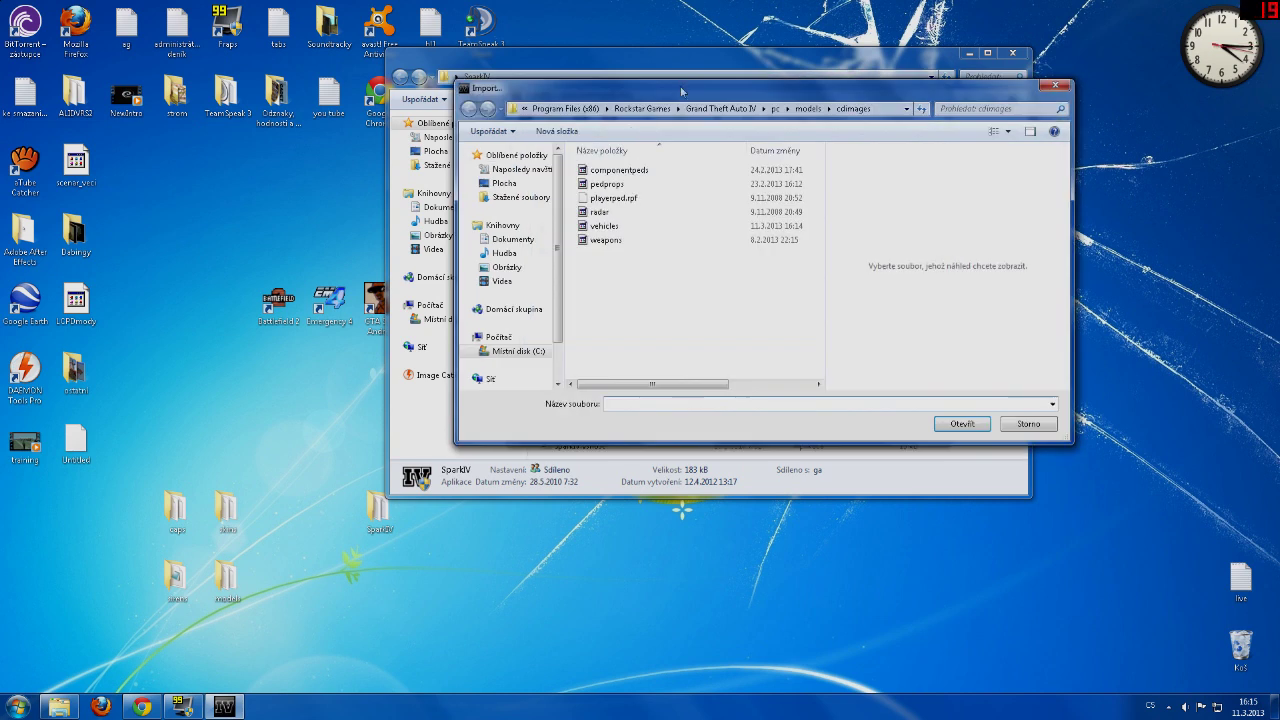
Start an import into componentpeds.img and browse to the skins folder on the desktop
{"action": "left_click_drag", "start_coordinate": [664, 96], "coordinate": [654, 89]}
{"action": "left_click", "coordinate": [494, 176]}
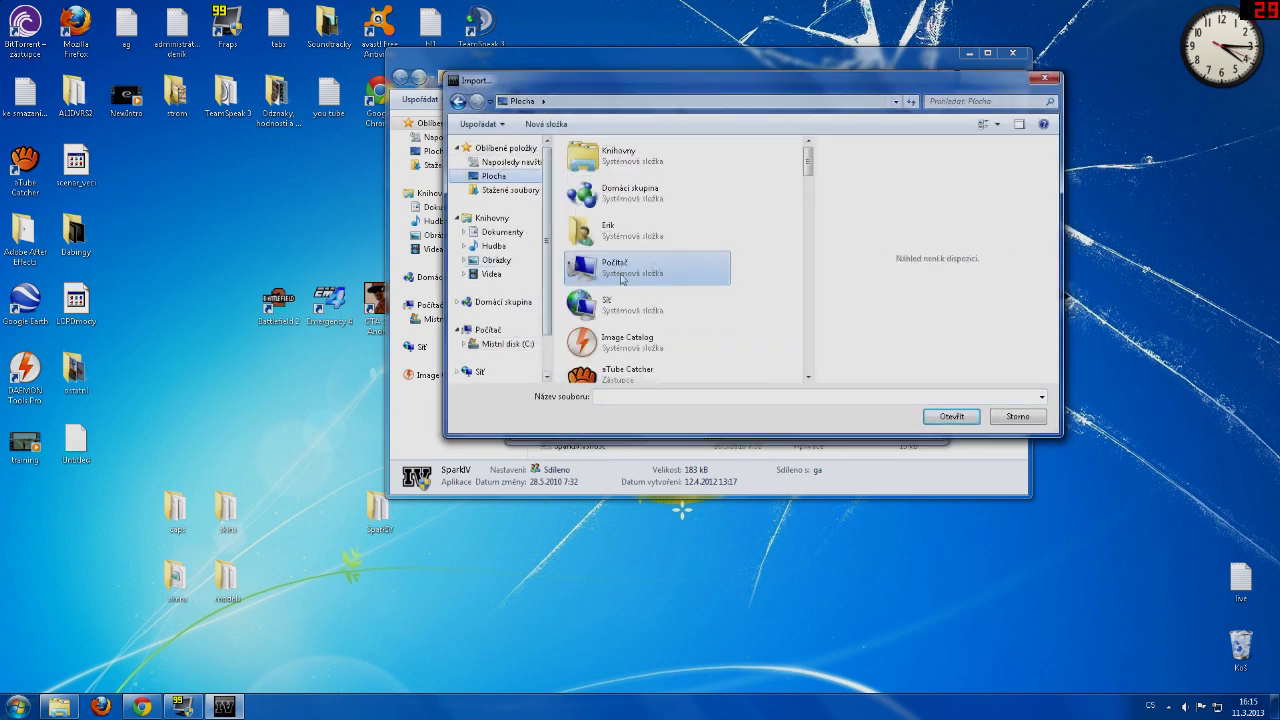
{"action": "key", "text": "Up"}
{"action": "key", "text": "Down"}
{"action": "key", "text": "Down"}
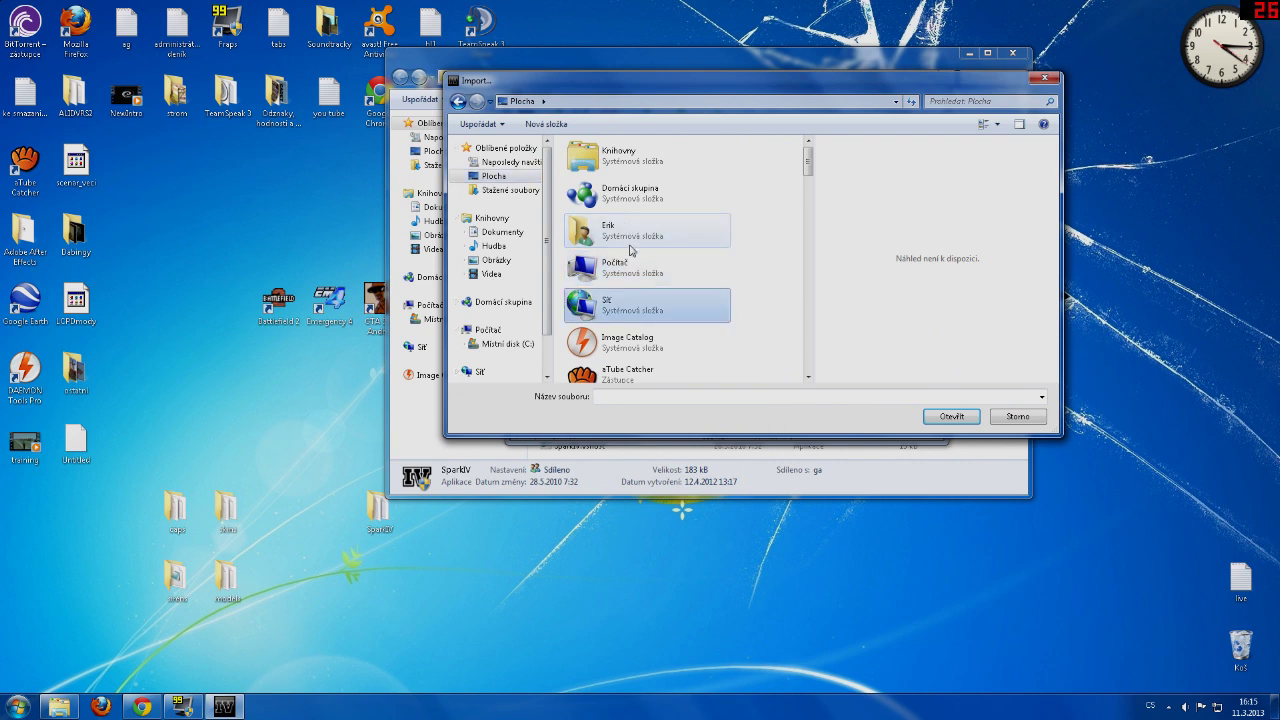
{"action": "key", "text": "s"}
{"action": "double_click", "coordinate": [638, 190]}
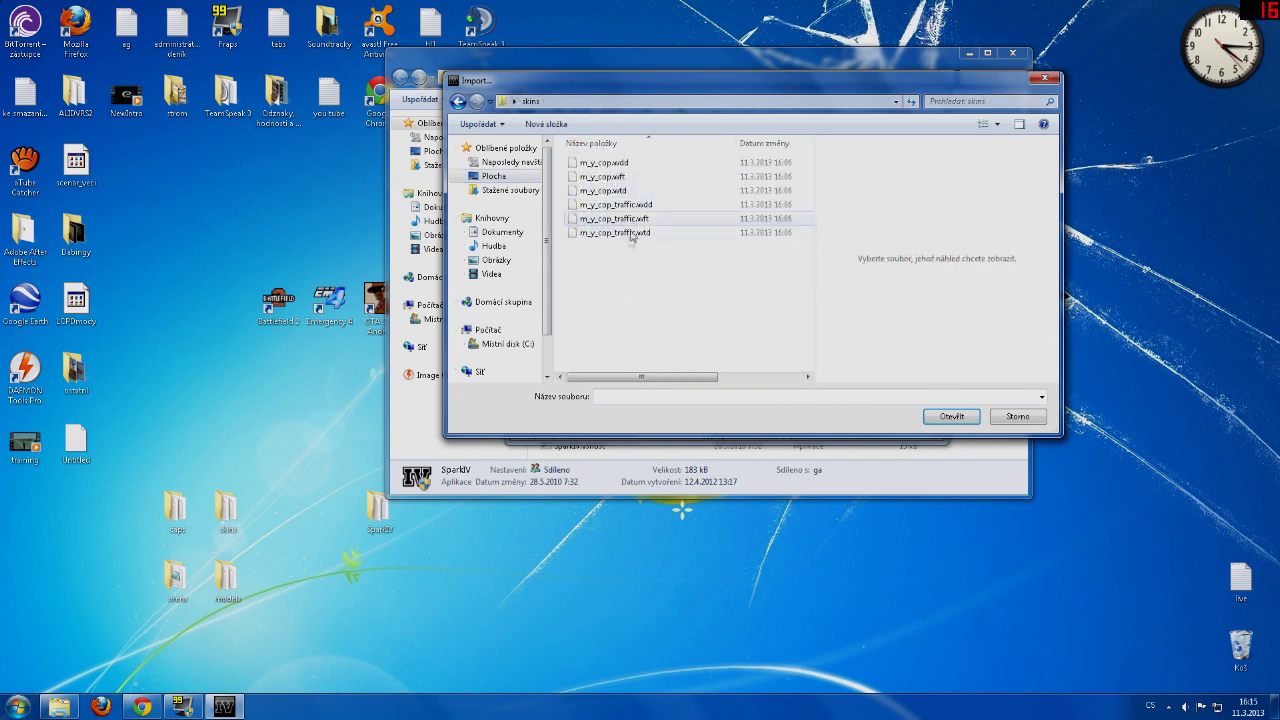
Import m_y_cop.wdd, m_y_cop.wft and m_y_cop.wtd together into componentpeds.img
{"action": "left_click", "coordinate": [610, 162]}
{"action": "left_click", "coordinate": [624, 177], "text": "ctrl"}
{"action": "left_click", "coordinate": [625, 188], "text": "ctrl"}
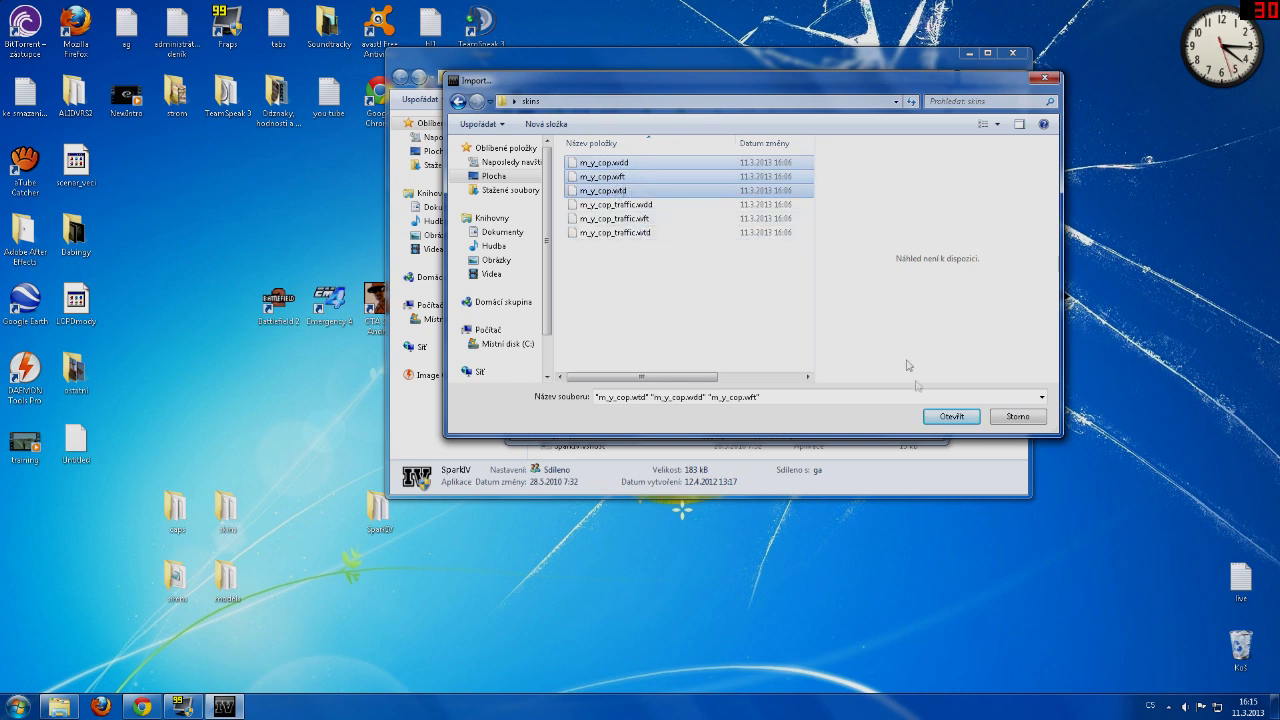
{"action": "left_click", "coordinate": [941, 418]}
Import m_y_cop_traffic.wdd, m_y_cop_traffic.wft and m_y_cop_traffic.wtd from the skins folder into componentpeds.img
{"action": "left_click", "coordinate": [717, 124]}
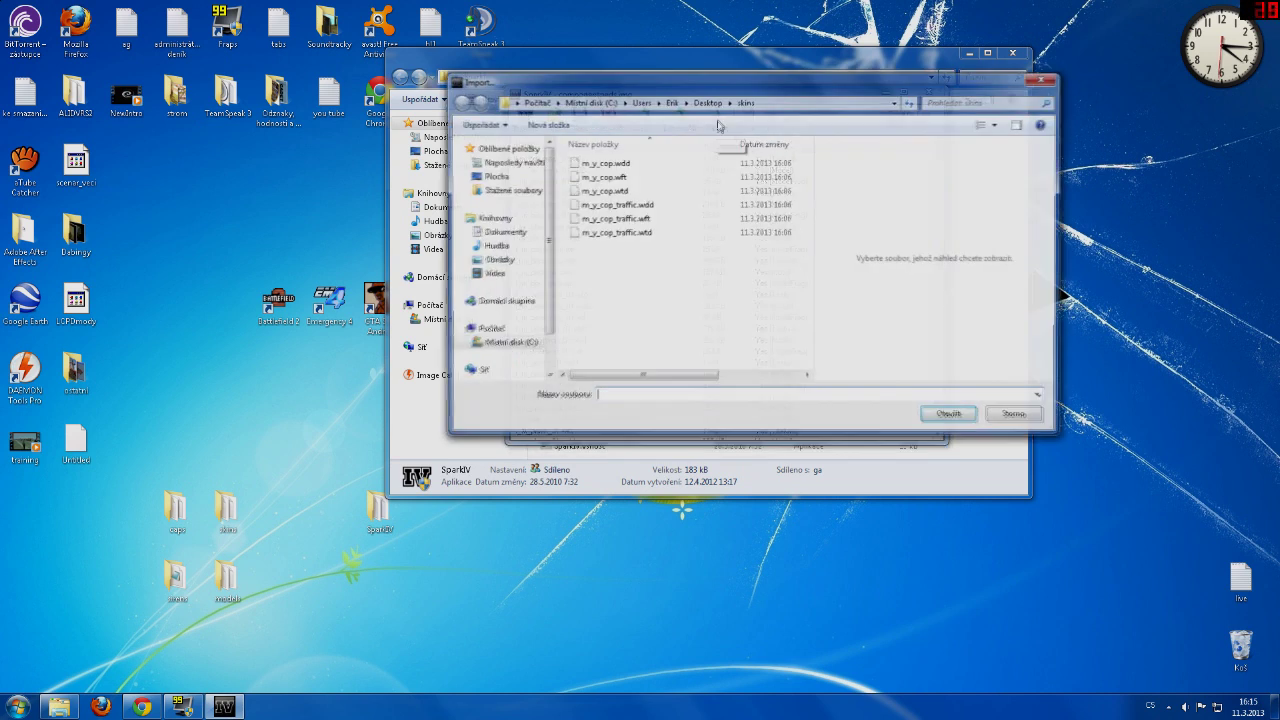
{"action": "left_click_drag", "start_coordinate": [606, 268], "coordinate": [630, 203]}
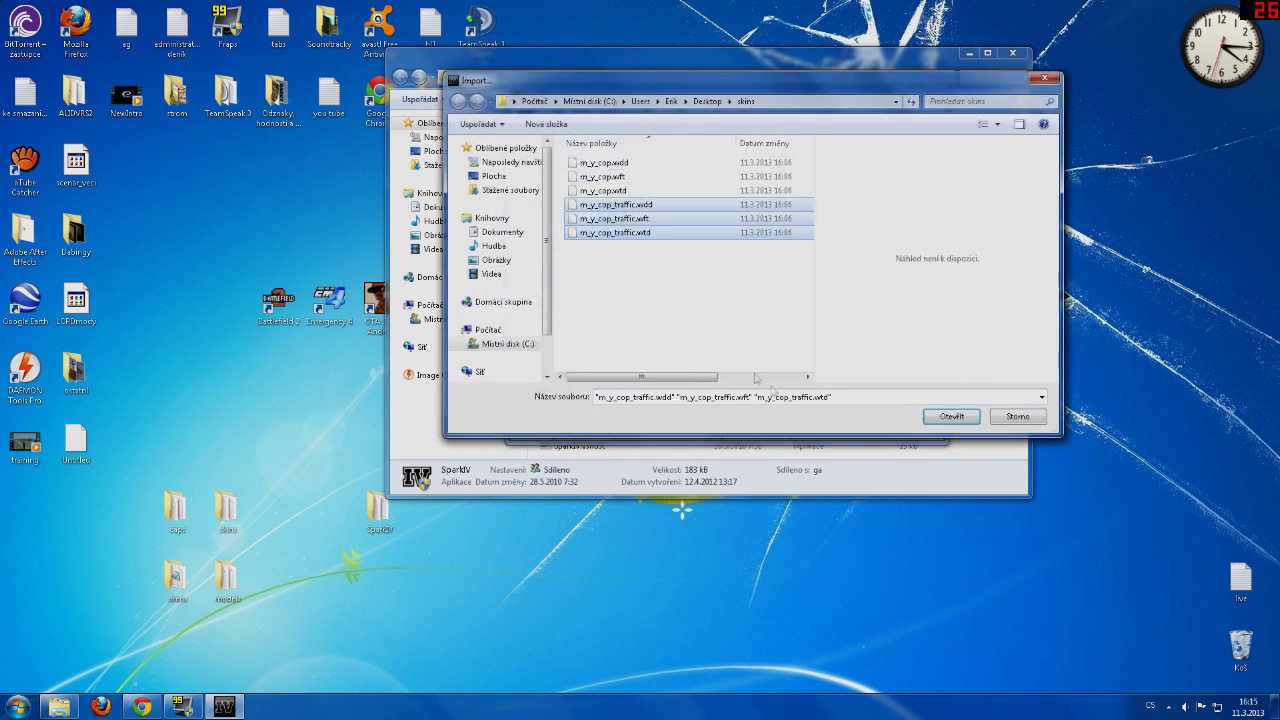
{"action": "left_click", "coordinate": [953, 417]}
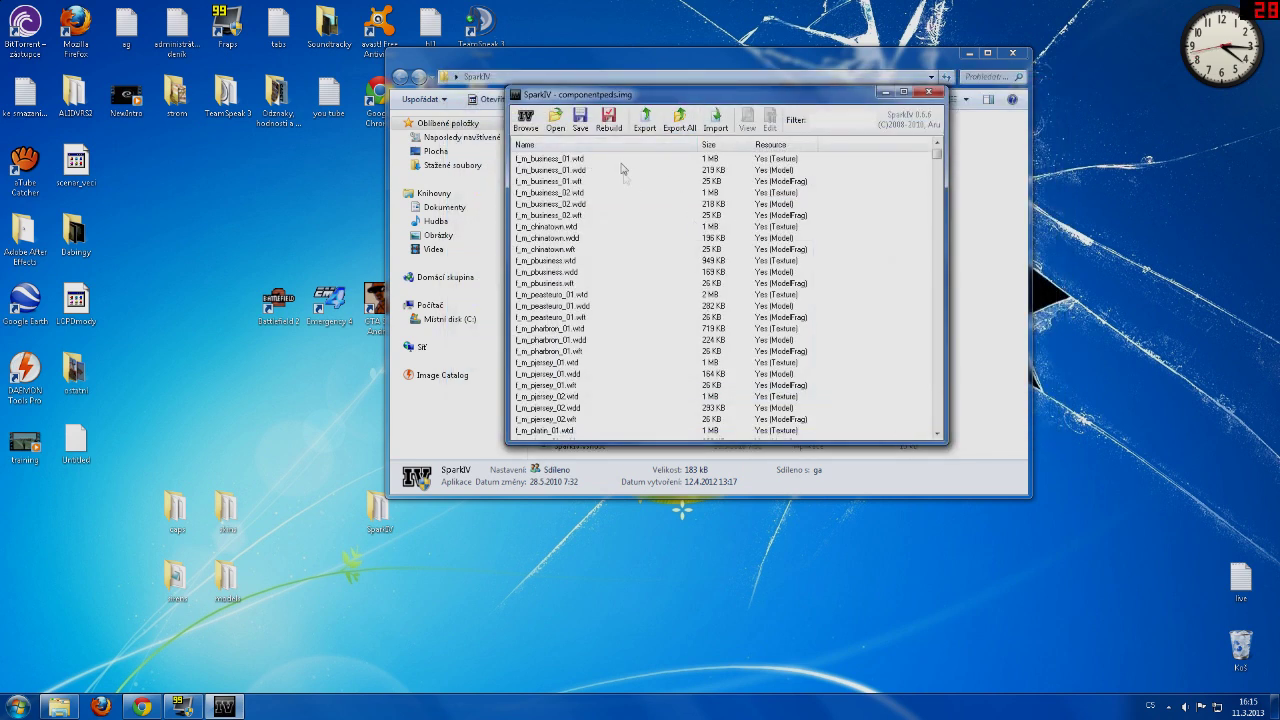
Rebuild and save the componentpeds.img archive, and close its window
{"action": "left_click", "coordinate": [608, 120]}
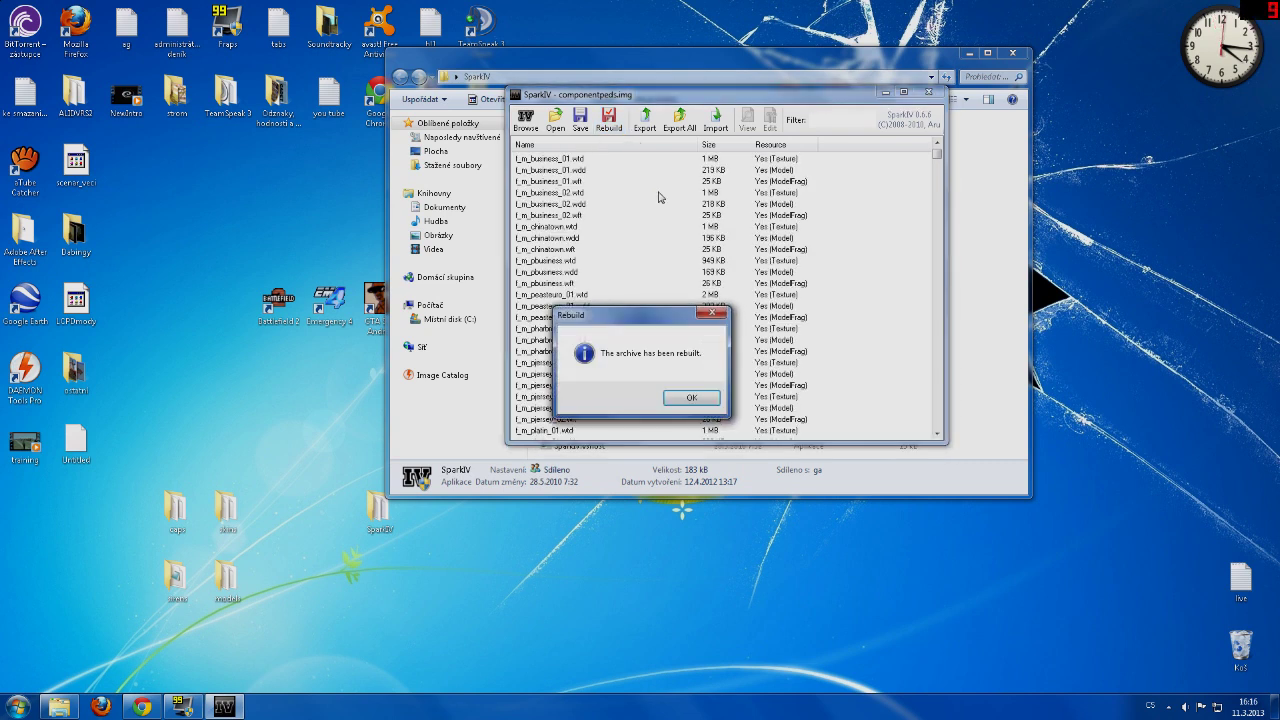
{"action": "left_click", "coordinate": [690, 397]}
{"action": "left_click", "coordinate": [580, 118]}
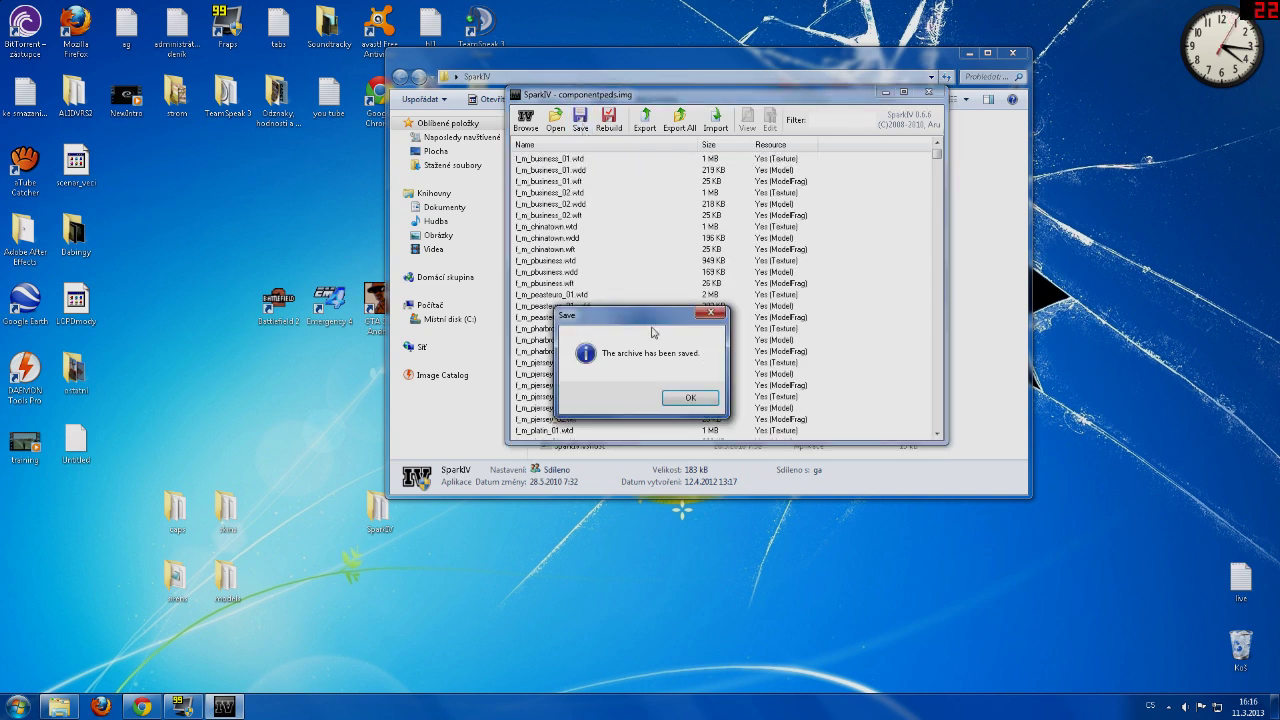
{"action": "left_click", "coordinate": [690, 397]}
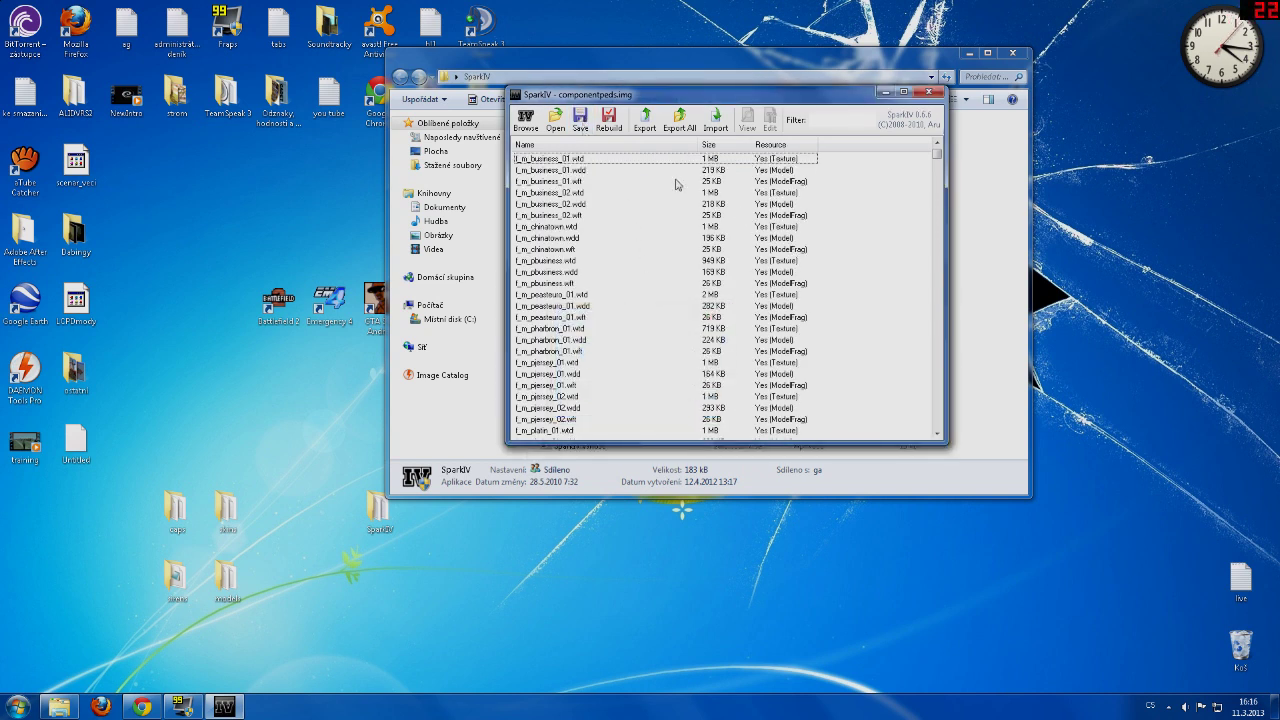
{"action": "left_click", "coordinate": [930, 93]}
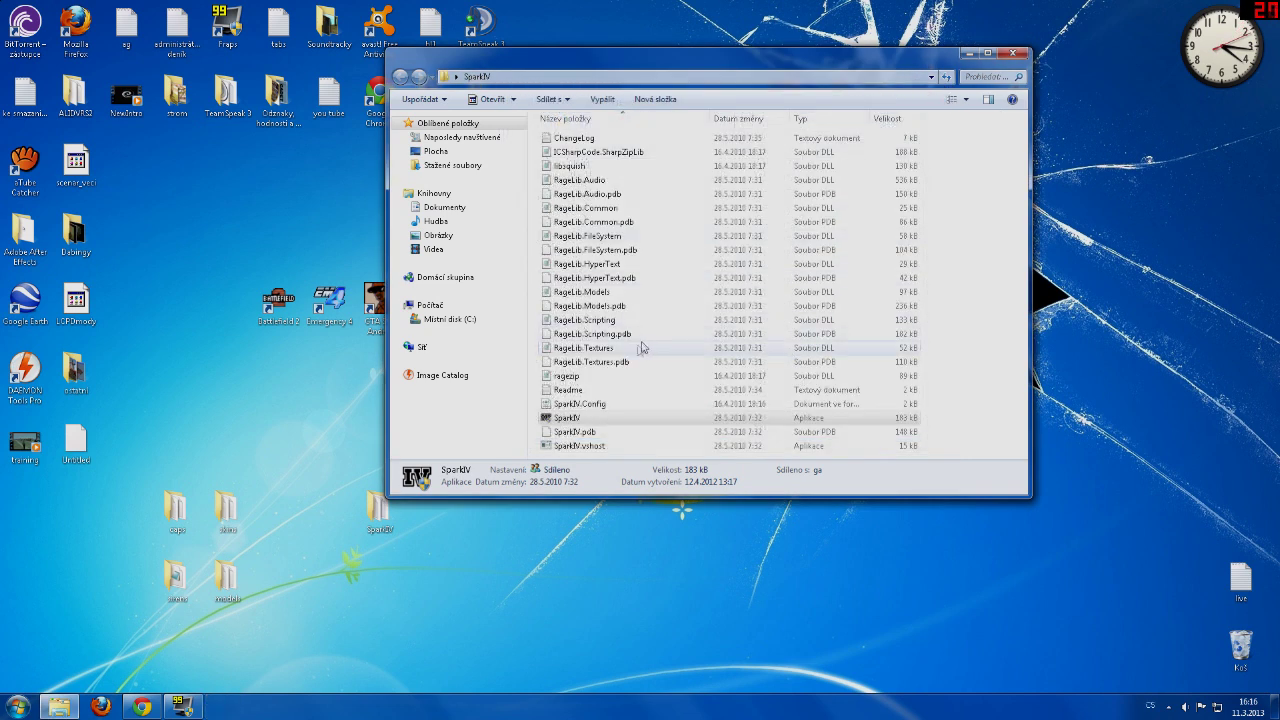
Run SparkIV as administrator once more and bring up the dialog for opening an archive
{"action": "right_click", "coordinate": [613, 420]}
{"action": "left_click", "coordinate": [655, 143]}
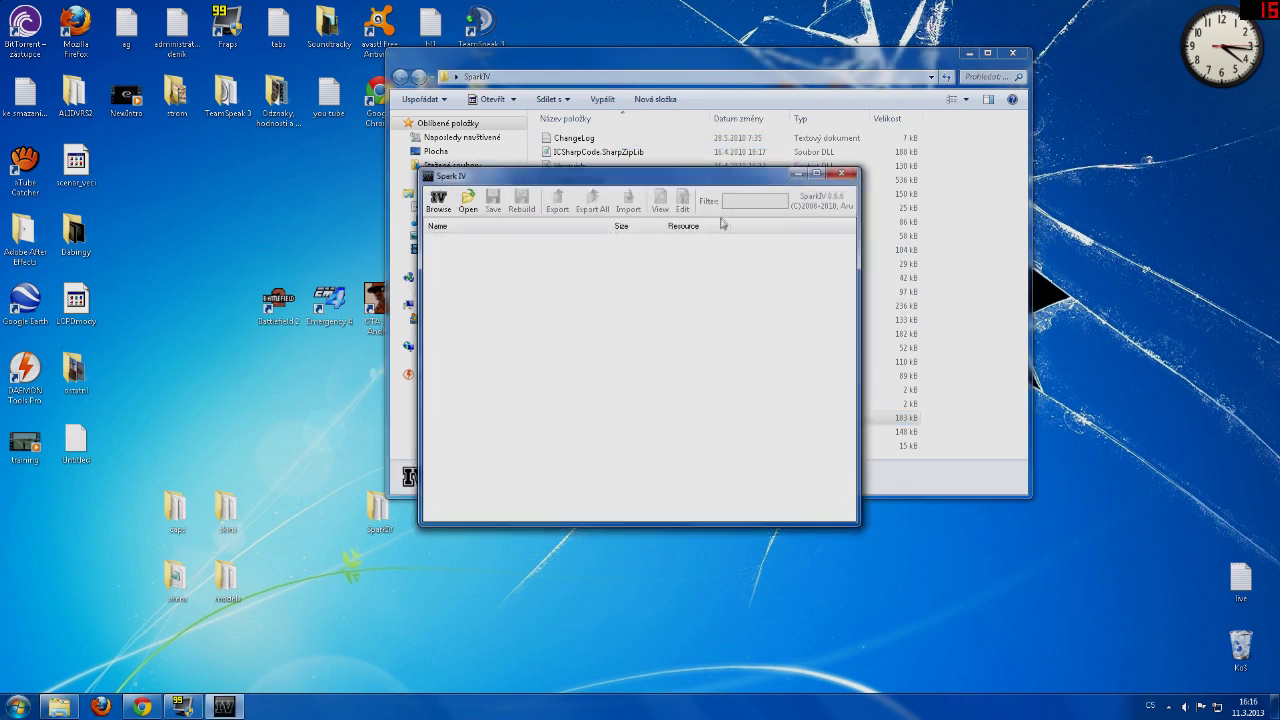
{"action": "left_click", "coordinate": [467, 200]}
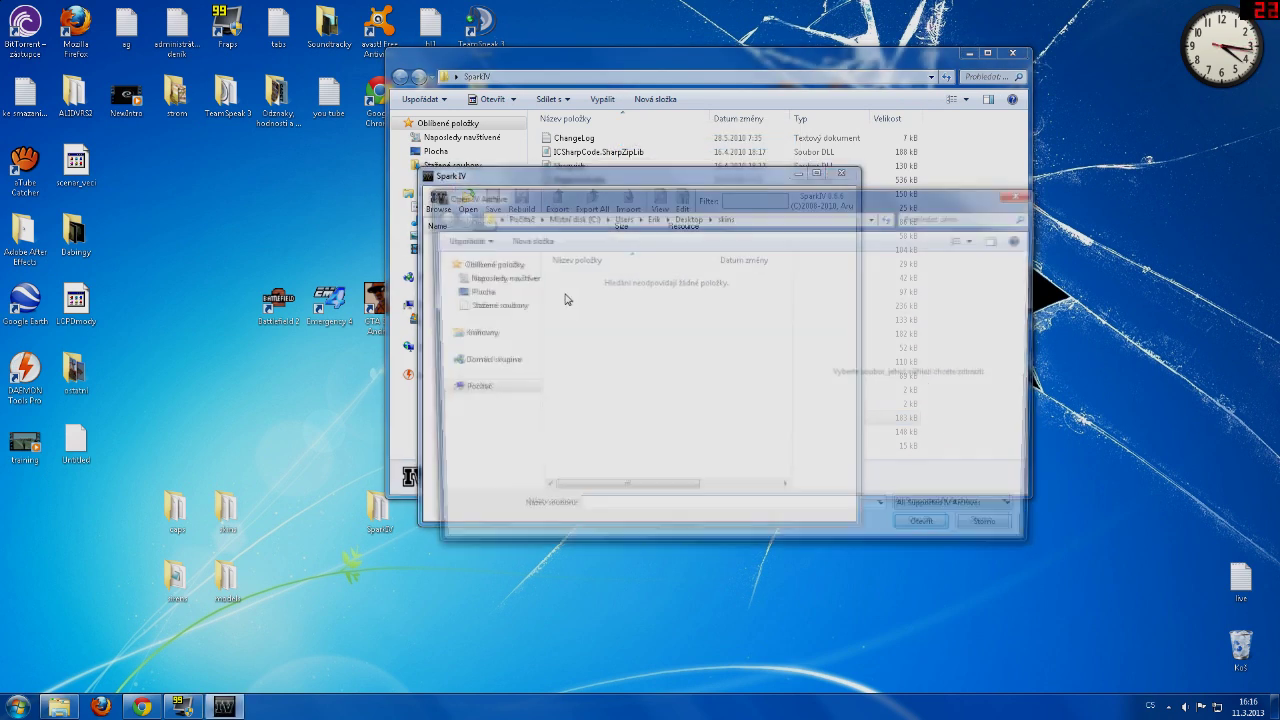
Browse from drive C to the Grand Theft Auto IV\pc\models\cdimages folder under Program Files (x86)\Rockstar Games
{"action": "left_click", "coordinate": [493, 463]}
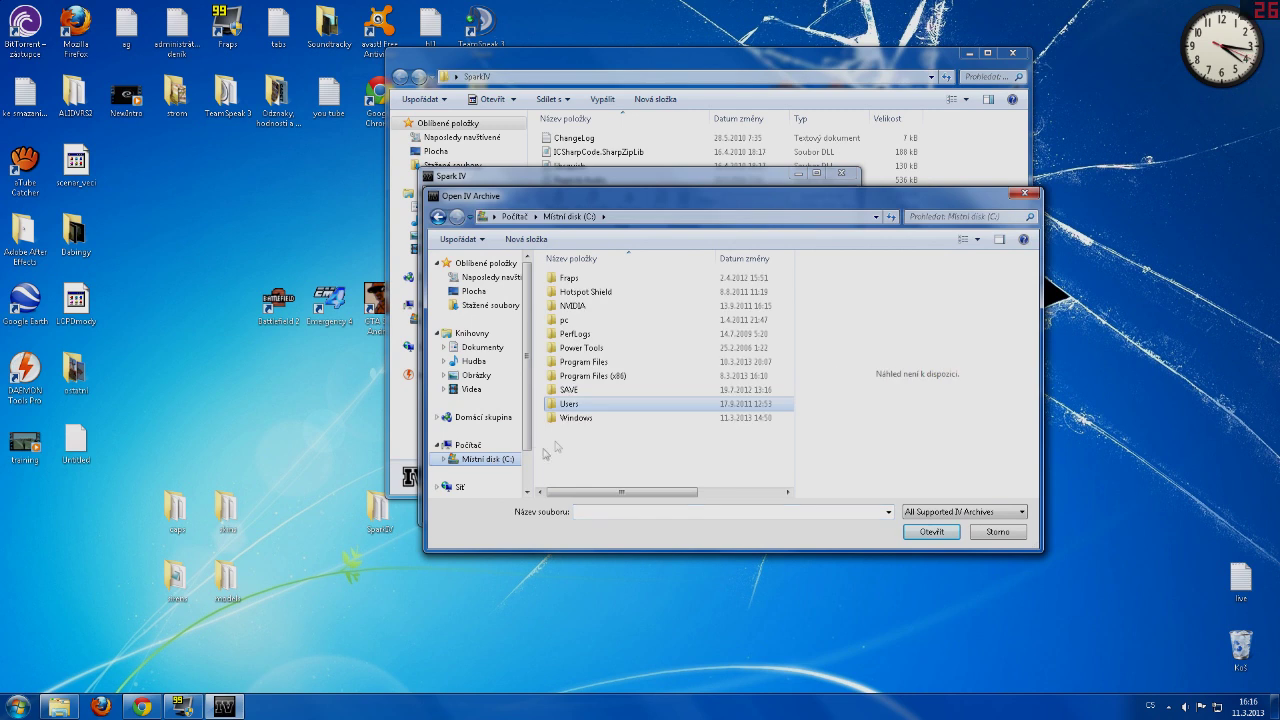
{"action": "double_click", "coordinate": [592, 376]}
{"action": "scroll", "coordinate": [596, 376], "scroll_direction": "down", "scroll_amount": 8}
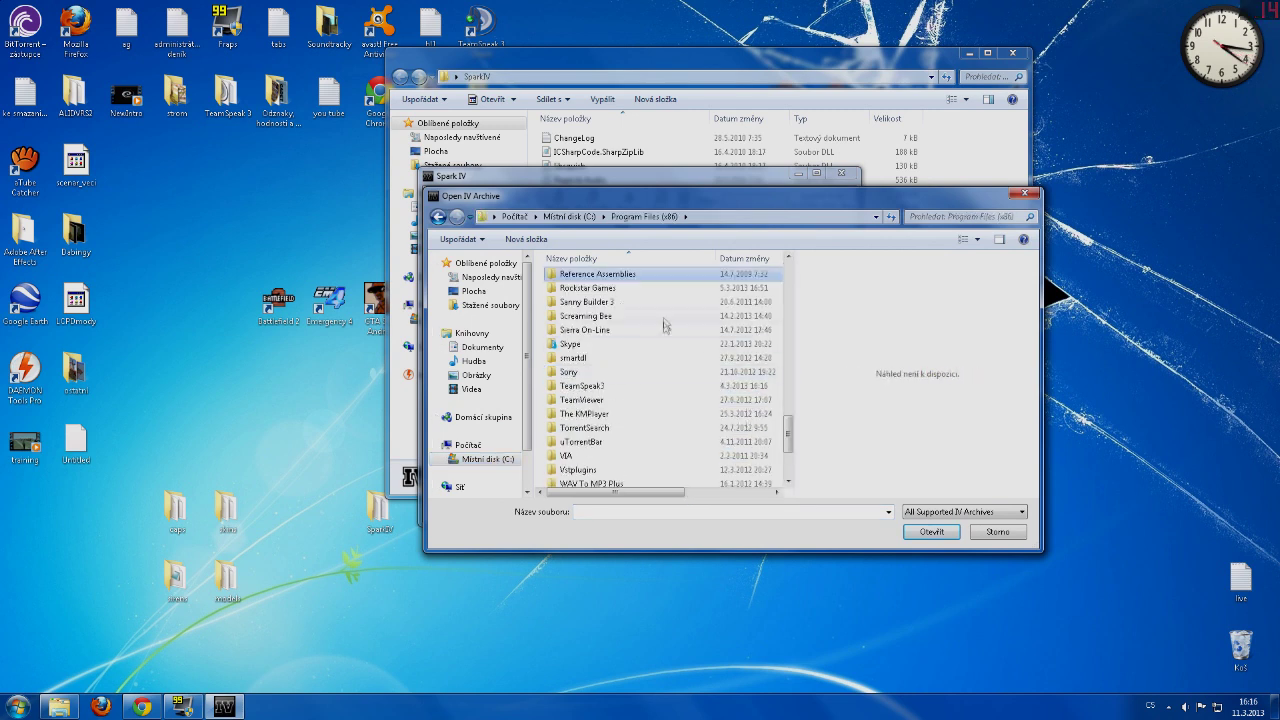
{"action": "double_click", "coordinate": [617, 290]}
{"action": "double_click", "coordinate": [625, 278]}
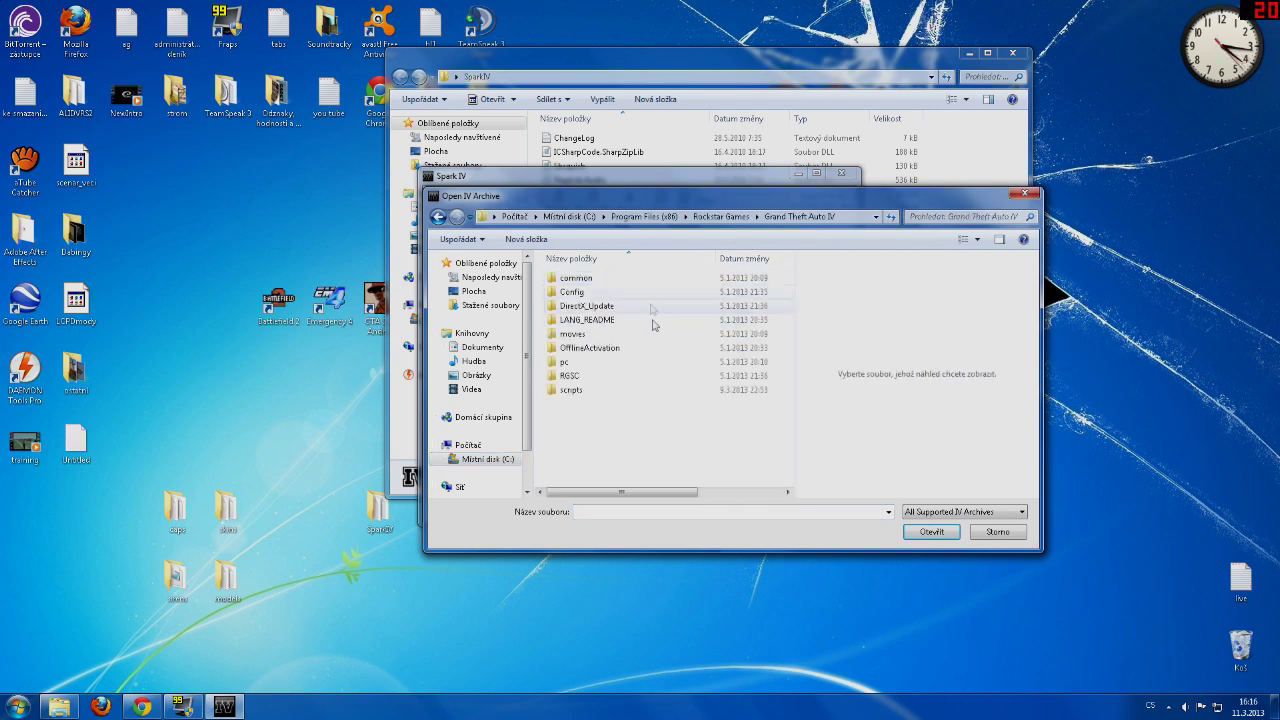
{"action": "double_click", "coordinate": [613, 370]}
{"action": "double_click", "coordinate": [610, 334]}
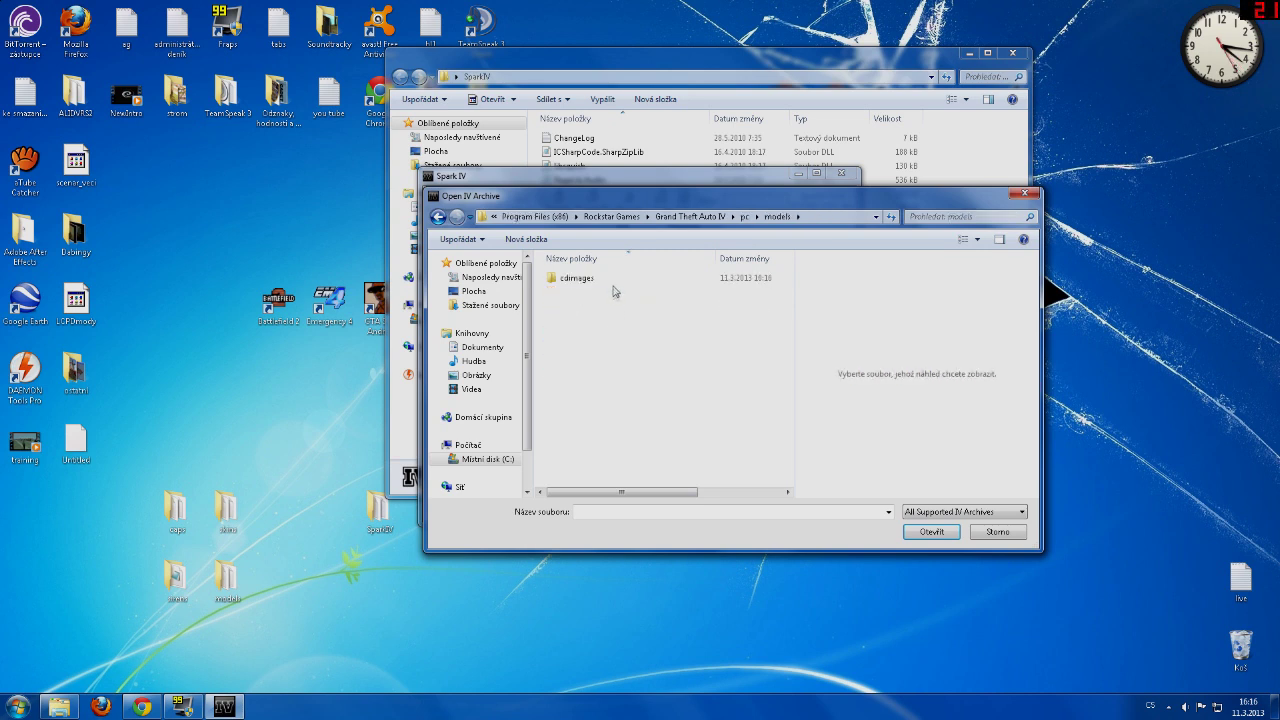
{"action": "double_click", "coordinate": [612, 279]}
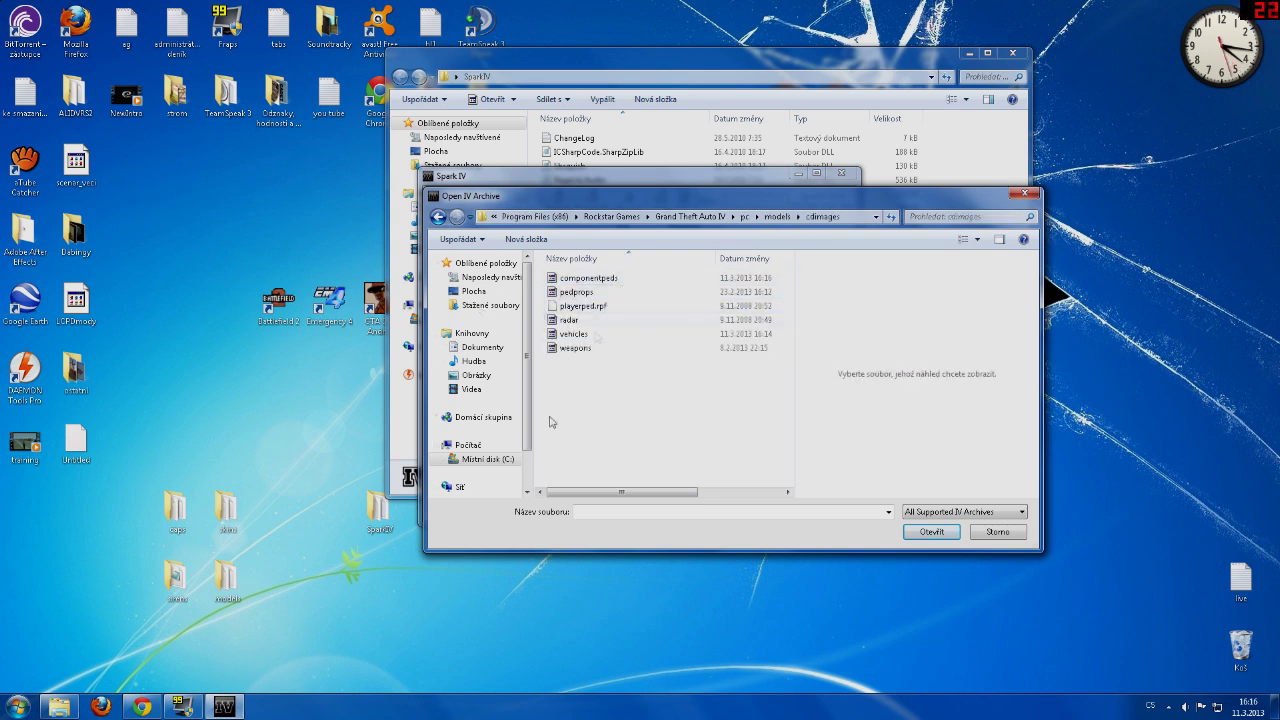
{"action": "mouse_move", "coordinate": [662, 199]}
{"action": "left_mouse_down"}
{"action": "mouse_move", "coordinate": [684, 203]}
{"action": "mouse_move", "coordinate": [669, 216]}
{"action": "left_mouse_up"}
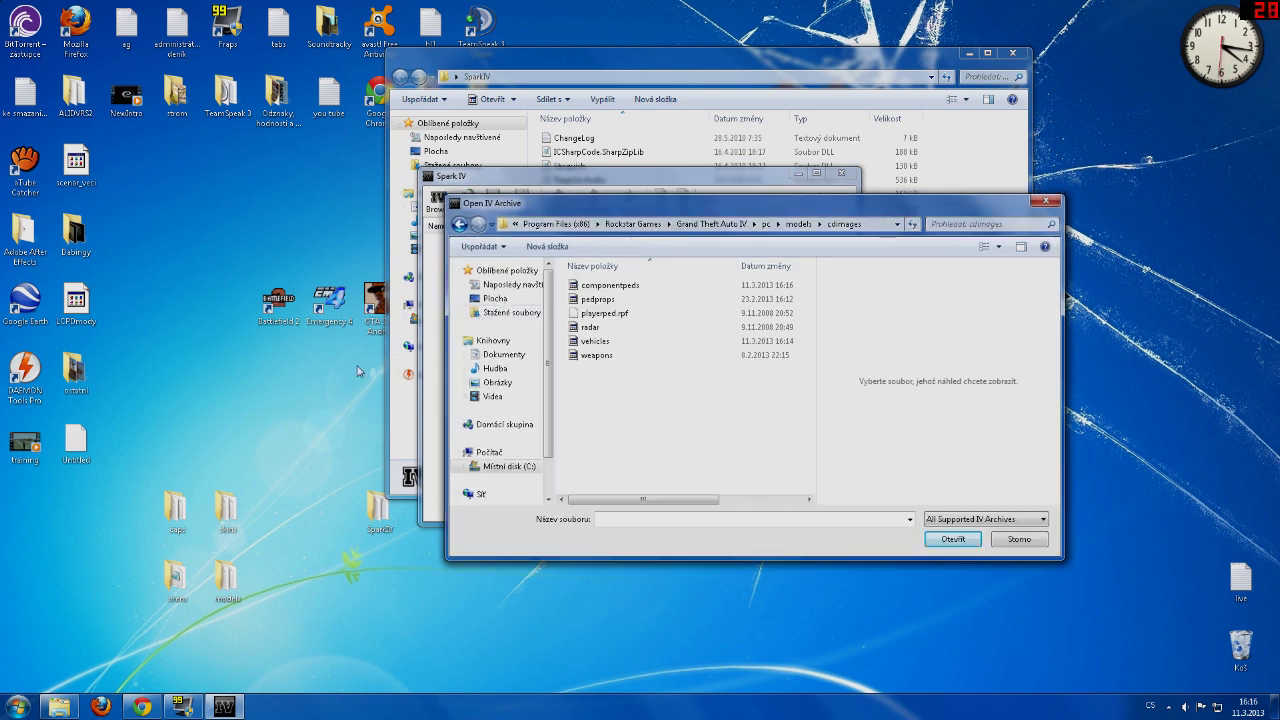
Open the pedprops archive from the game's cdimages folder
{"action": "left_click_drag", "start_coordinate": [610, 206], "coordinate": [617, 252]}
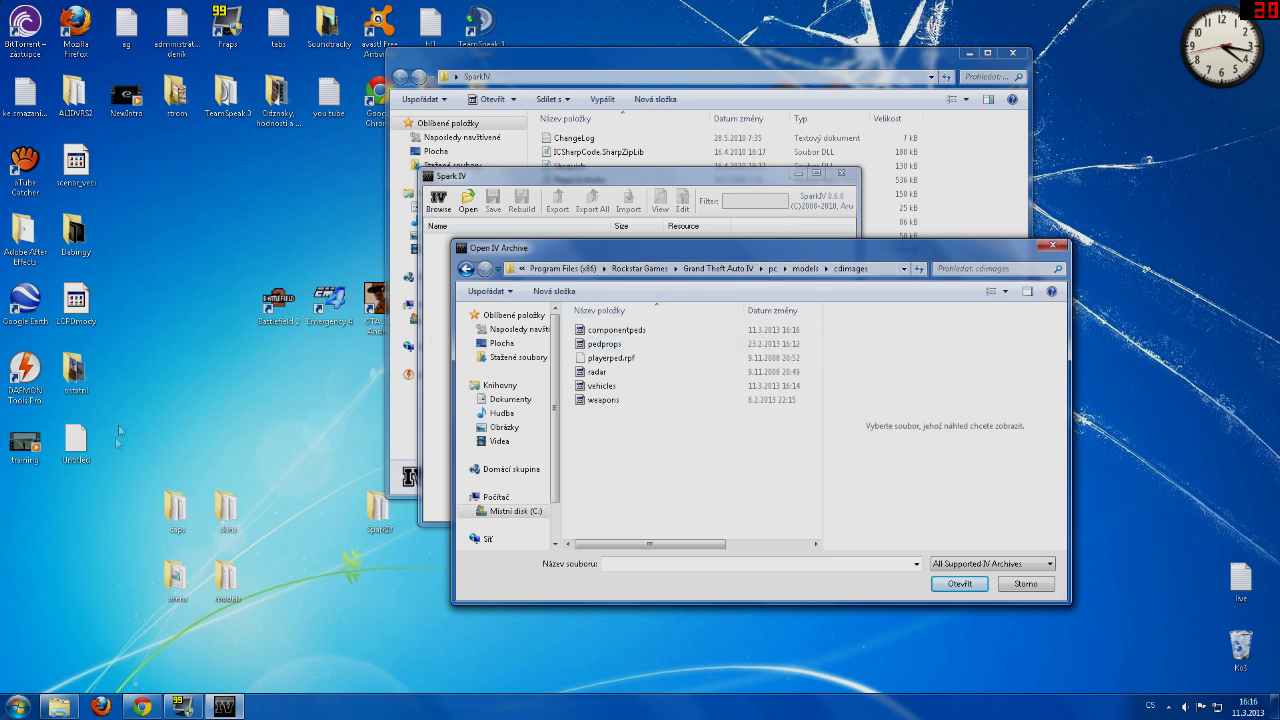
{"action": "left_click_drag", "start_coordinate": [600, 248], "coordinate": [607, 241]}
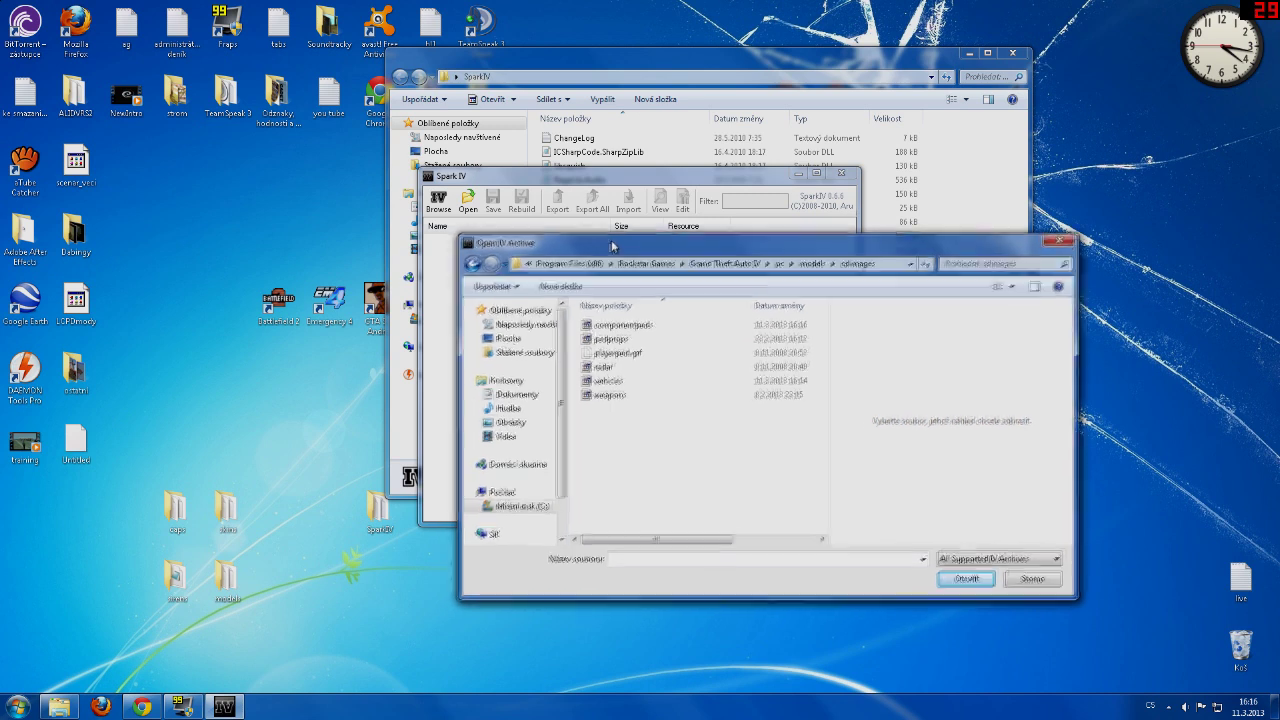
{"action": "double_click", "coordinate": [612, 337]}
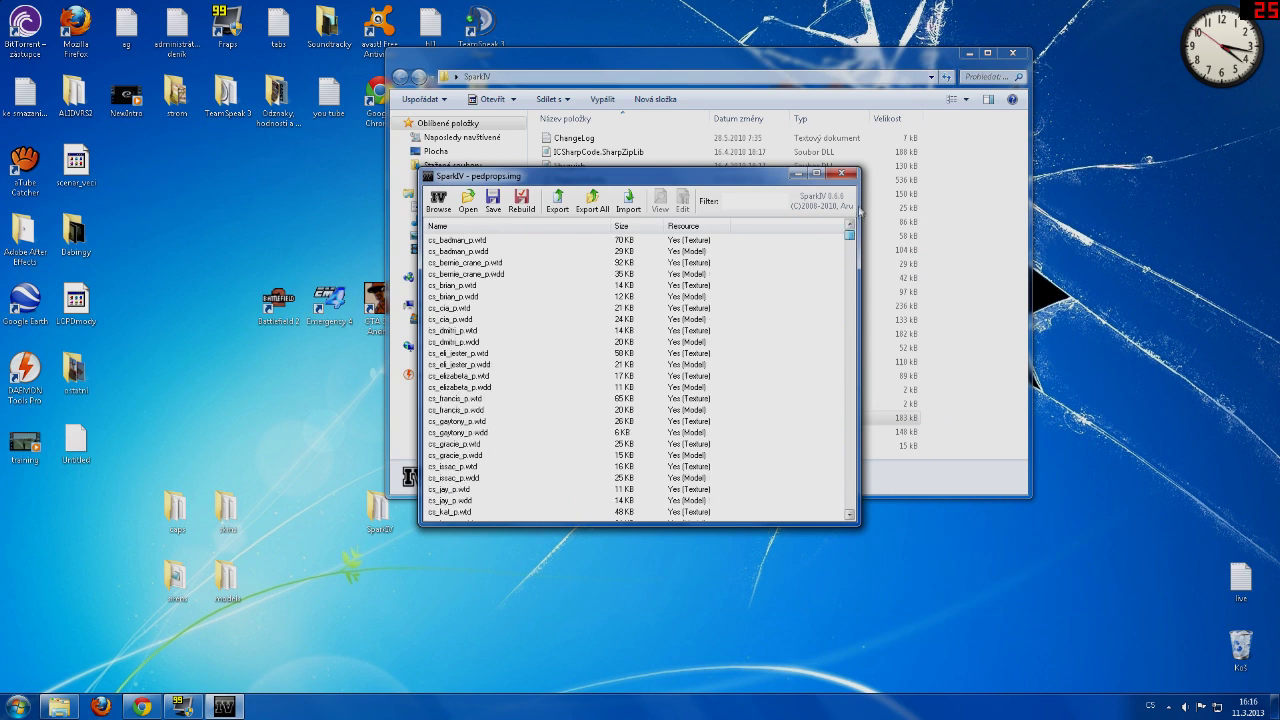
Import m_y_cop_p.wdd and m_y_cop_p.wtd from the desktop's caps folder into pedprops.img
{"action": "left_click", "coordinate": [630, 203]}
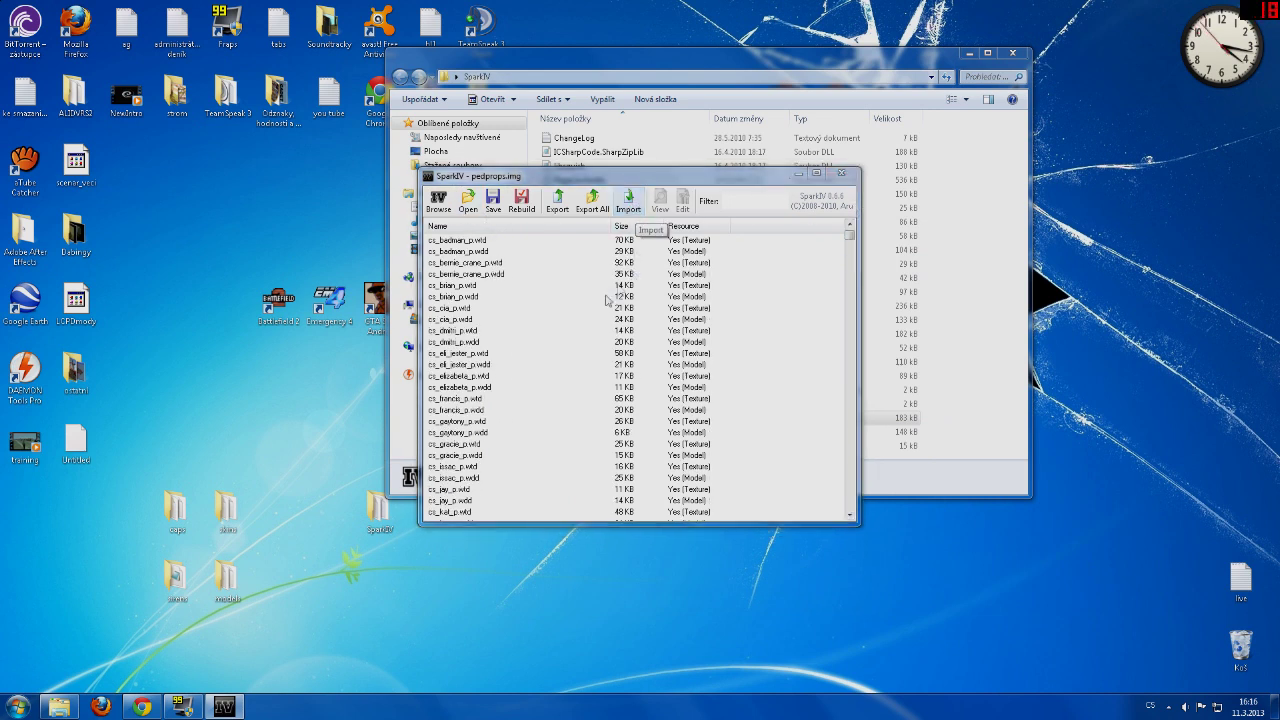
{"action": "left_click", "coordinate": [522, 338]}
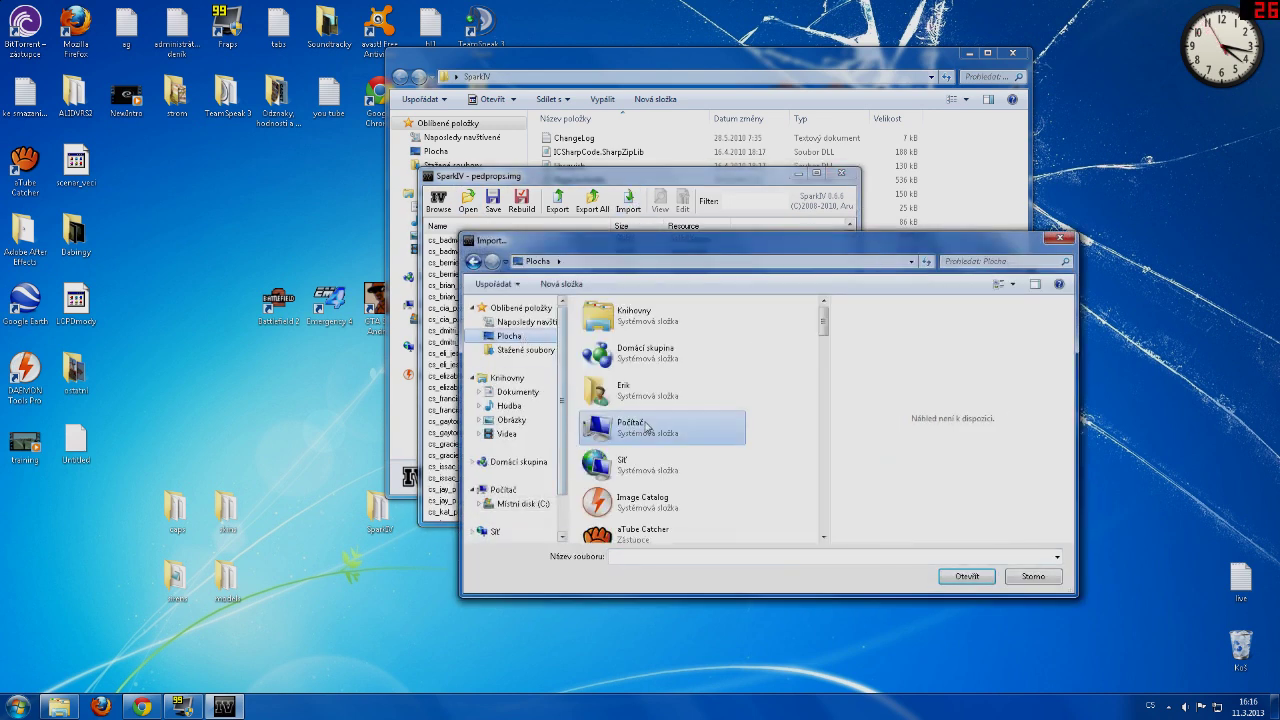
{"action": "scroll", "coordinate": [641, 401], "scroll_direction": "down", "scroll_amount": 3}
{"action": "double_click", "coordinate": [645, 316]}
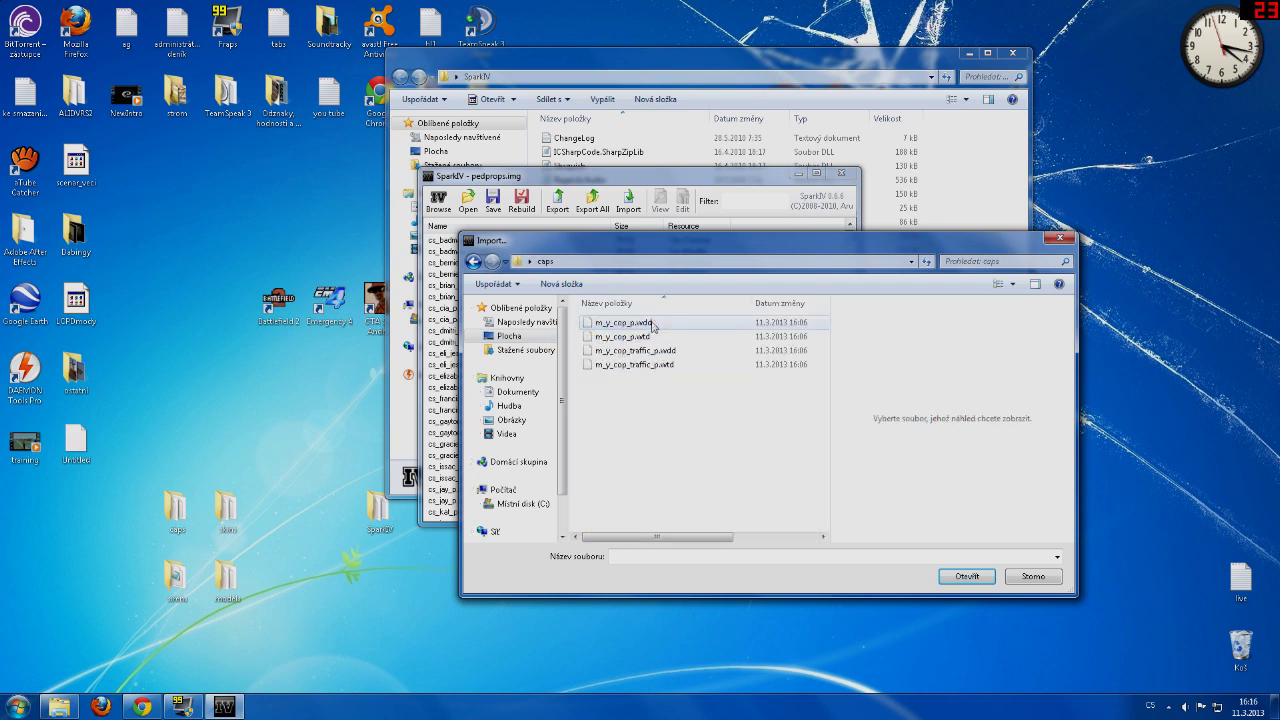
{"action": "left_click", "coordinate": [643, 323]}
{"action": "left_click", "coordinate": [645, 336], "text": "ctrl"}
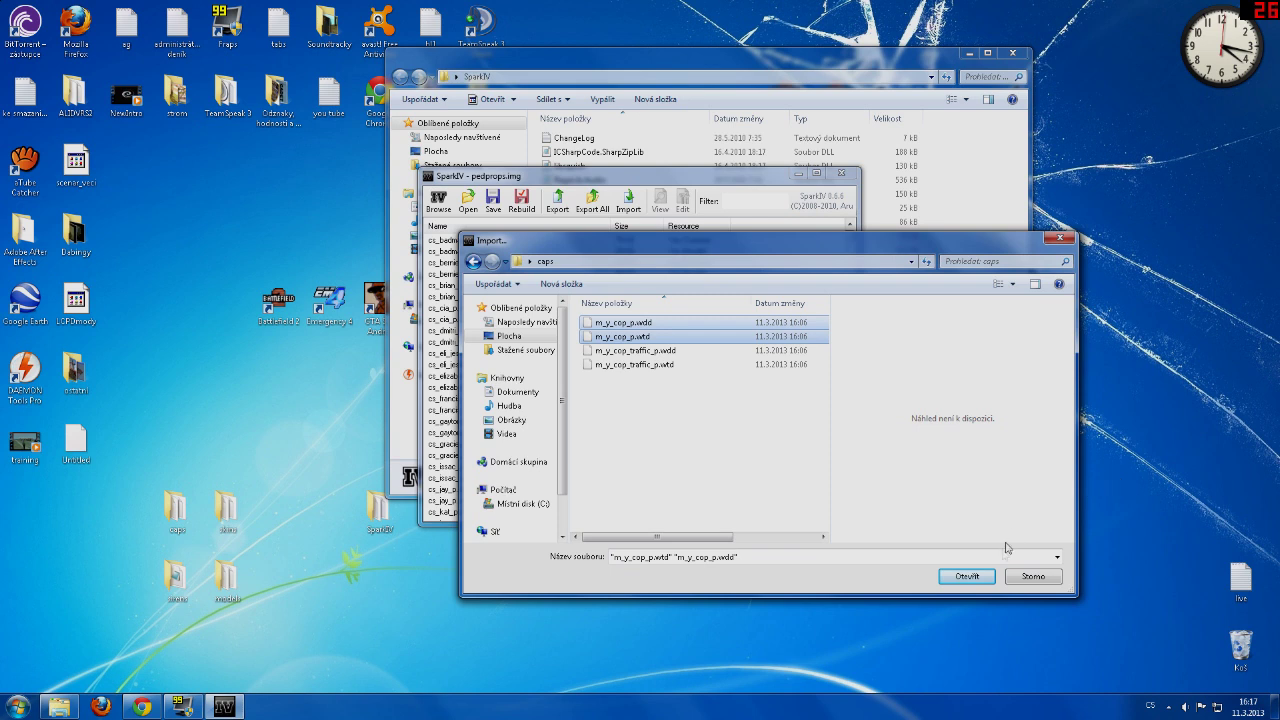
{"action": "left_click", "coordinate": [966, 576]}
Import m_y_cop_traffic_p.wdd and m_y_cop_traffic_p.wtd from the caps folder into pedprops.img
{"action": "left_click", "coordinate": [628, 200]}
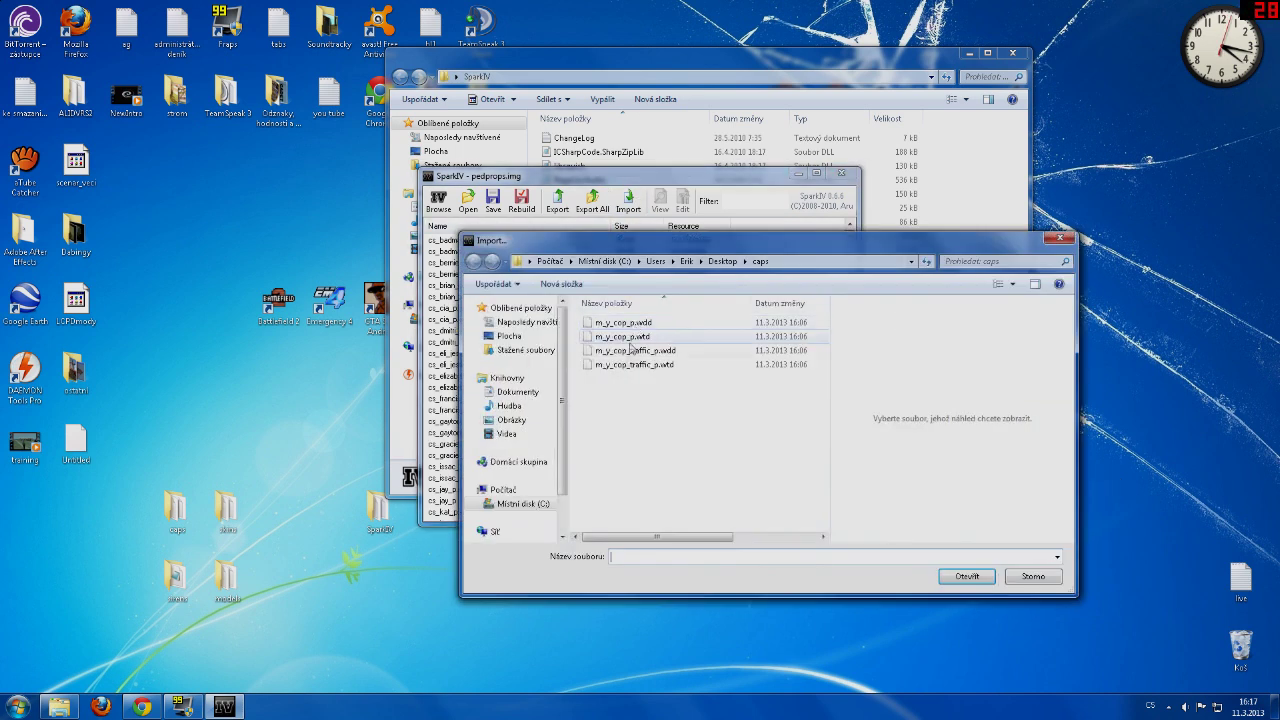
{"action": "left_click_drag", "start_coordinate": [623, 384], "coordinate": [658, 355]}
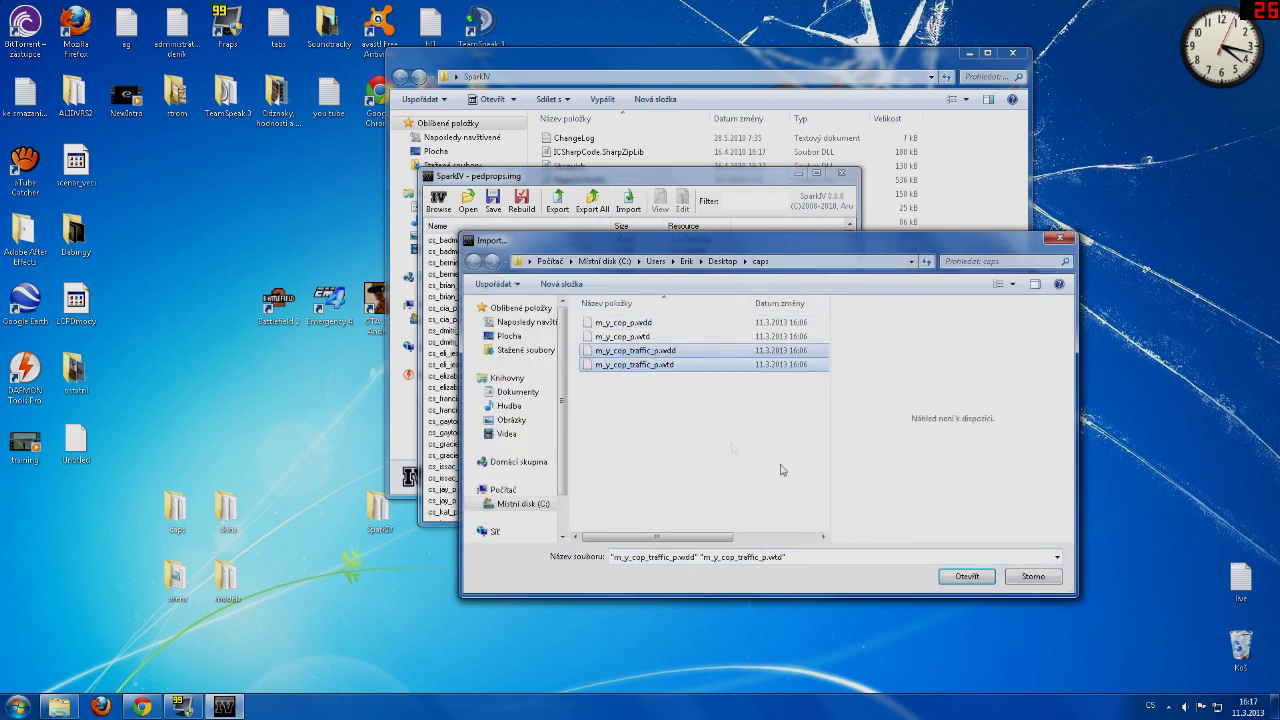
{"action": "left_click", "coordinate": [966, 576]}
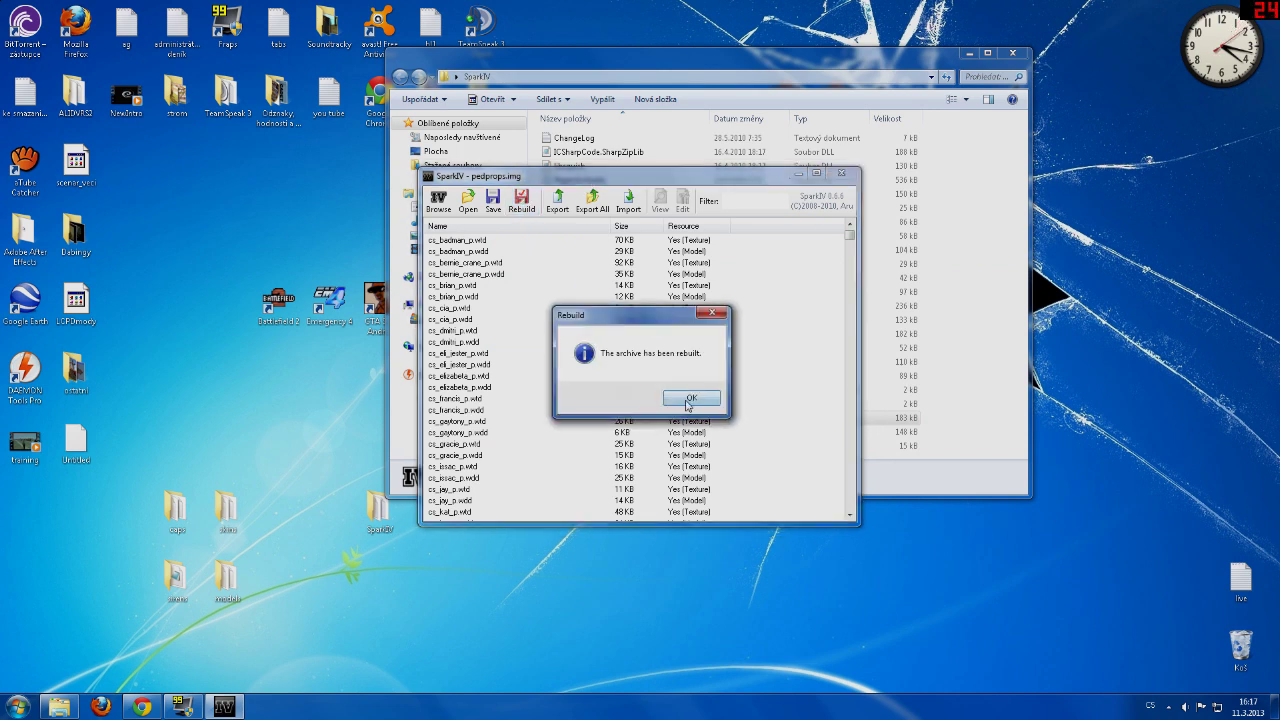
Rebuild and save the pedprops.img archive, and close its window
{"action": "left_click", "coordinate": [690, 398]}
{"action": "left_click", "coordinate": [493, 203]}
{"action": "left_click", "coordinate": [690, 398]}
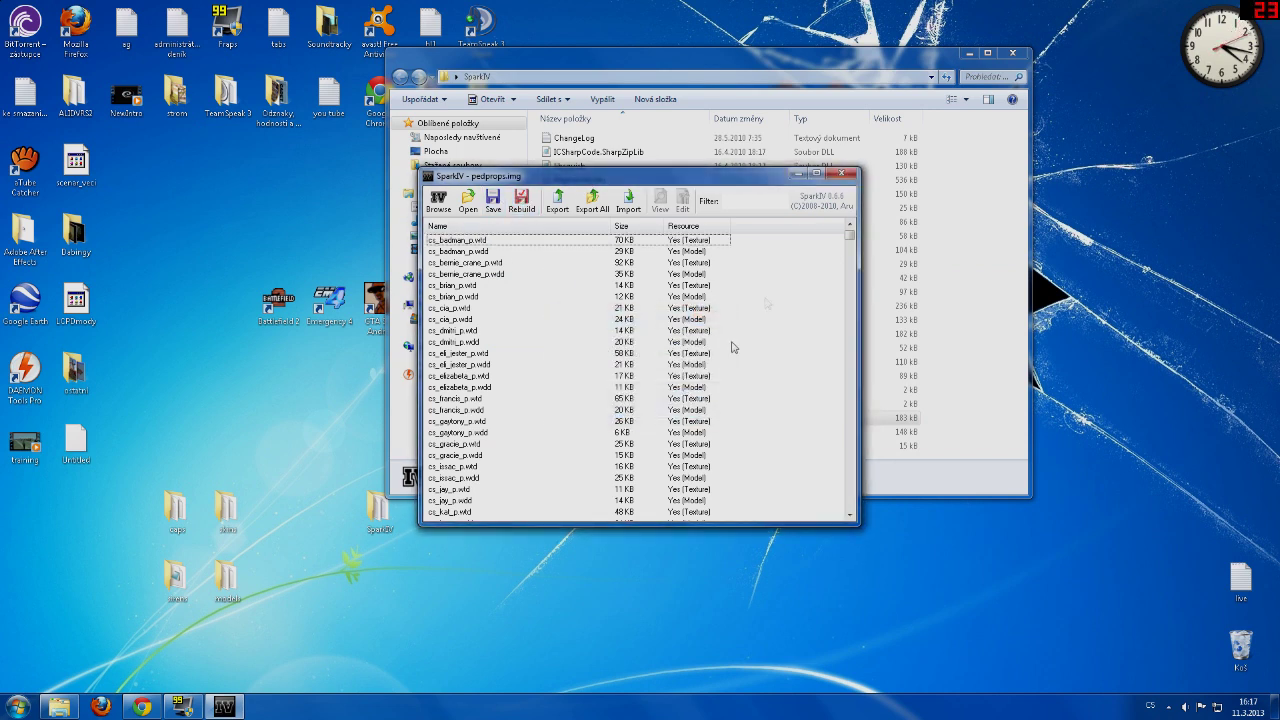
{"action": "left_click", "coordinate": [843, 176]}
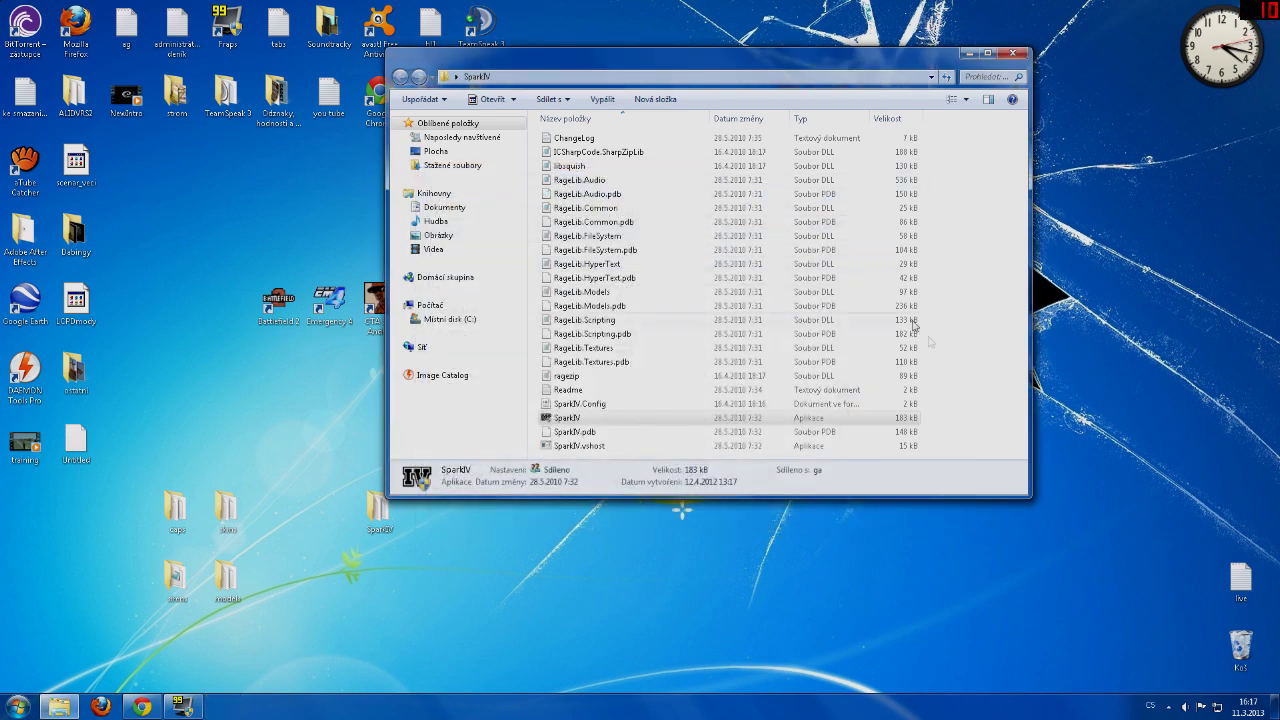
Run SparkIV as administrator again and close the SparkIV program folder behind it
{"action": "right_click", "coordinate": [591, 422]}
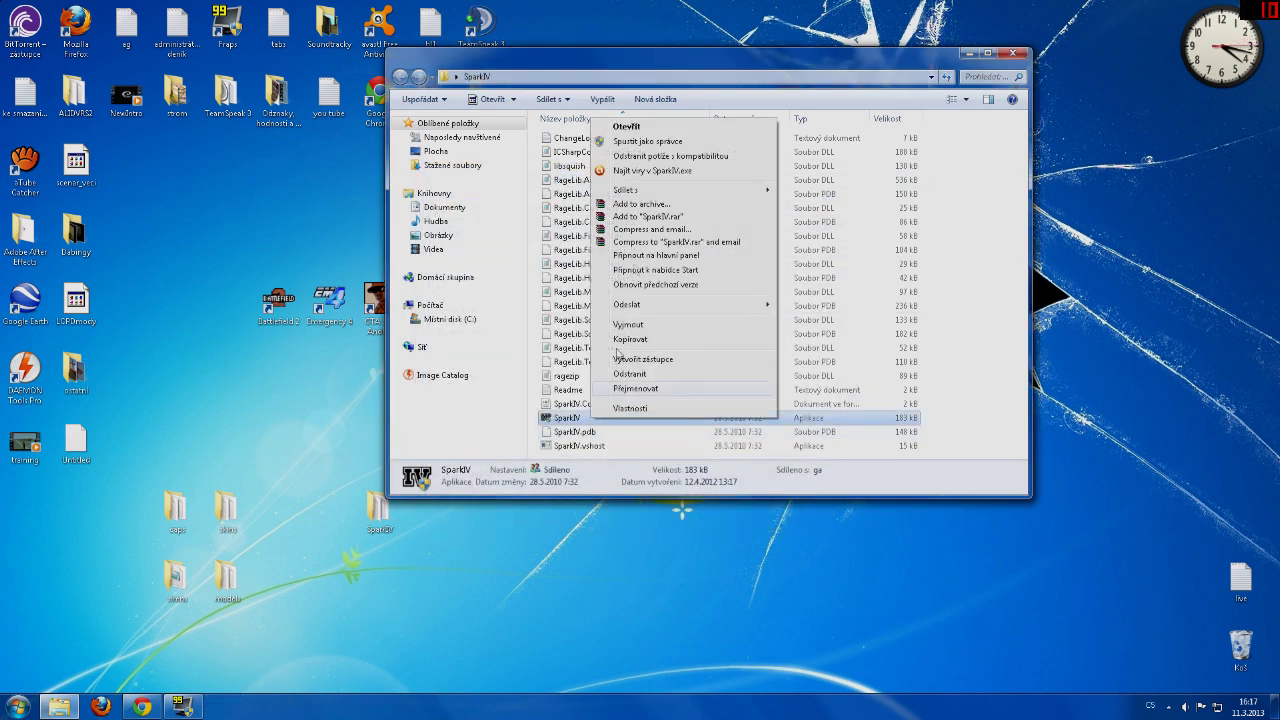
{"action": "left_click", "coordinate": [640, 146]}
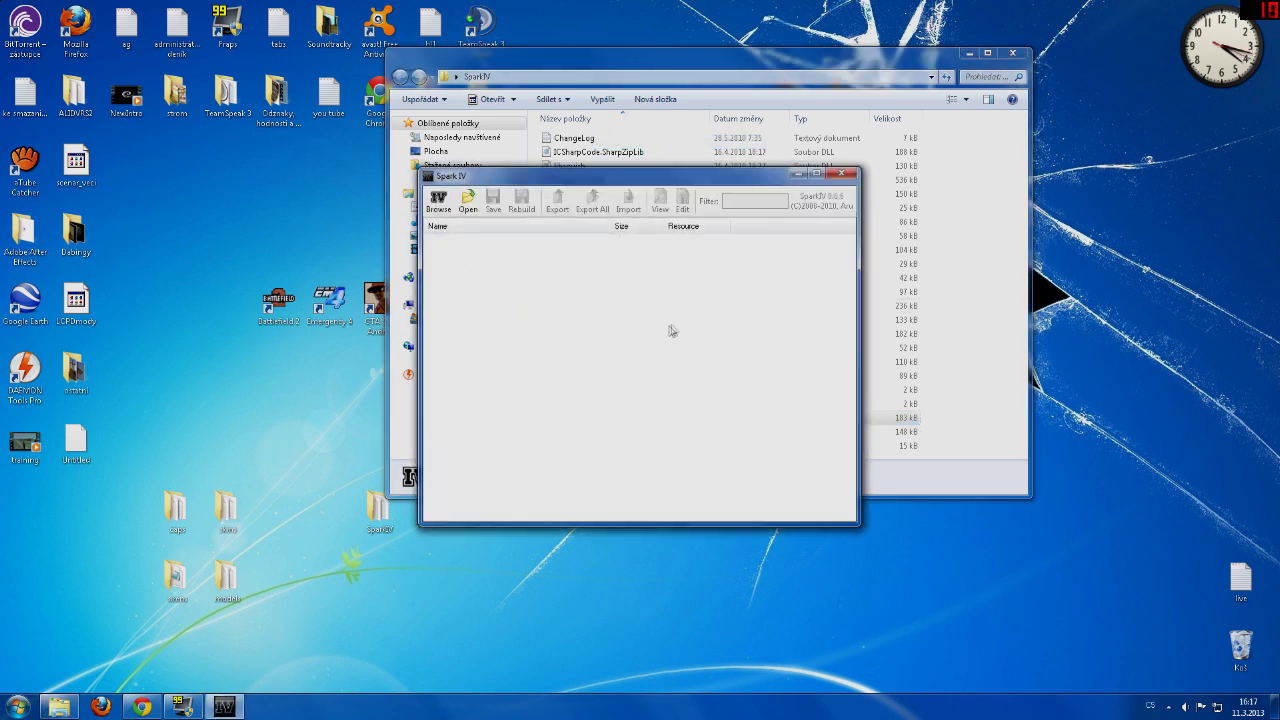
{"action": "left_click_drag", "start_coordinate": [752, 178], "coordinate": [830, 160]}
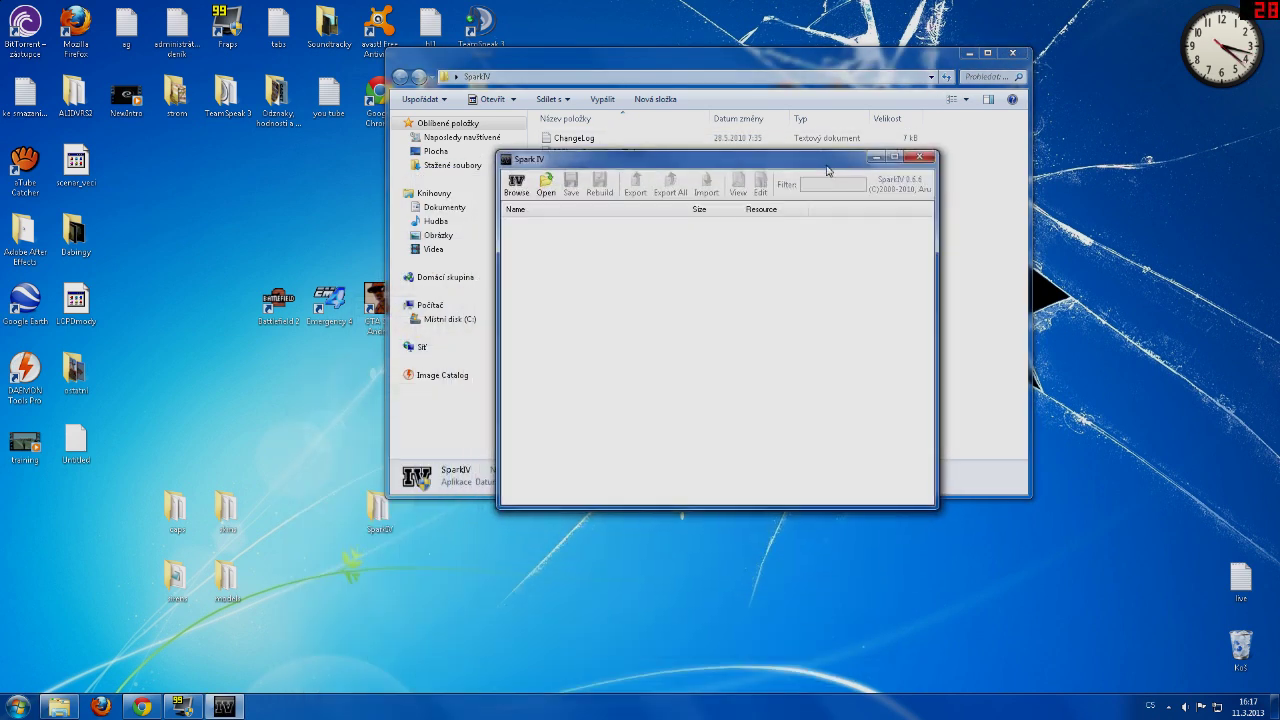
{"action": "left_click", "coordinate": [1014, 53]}
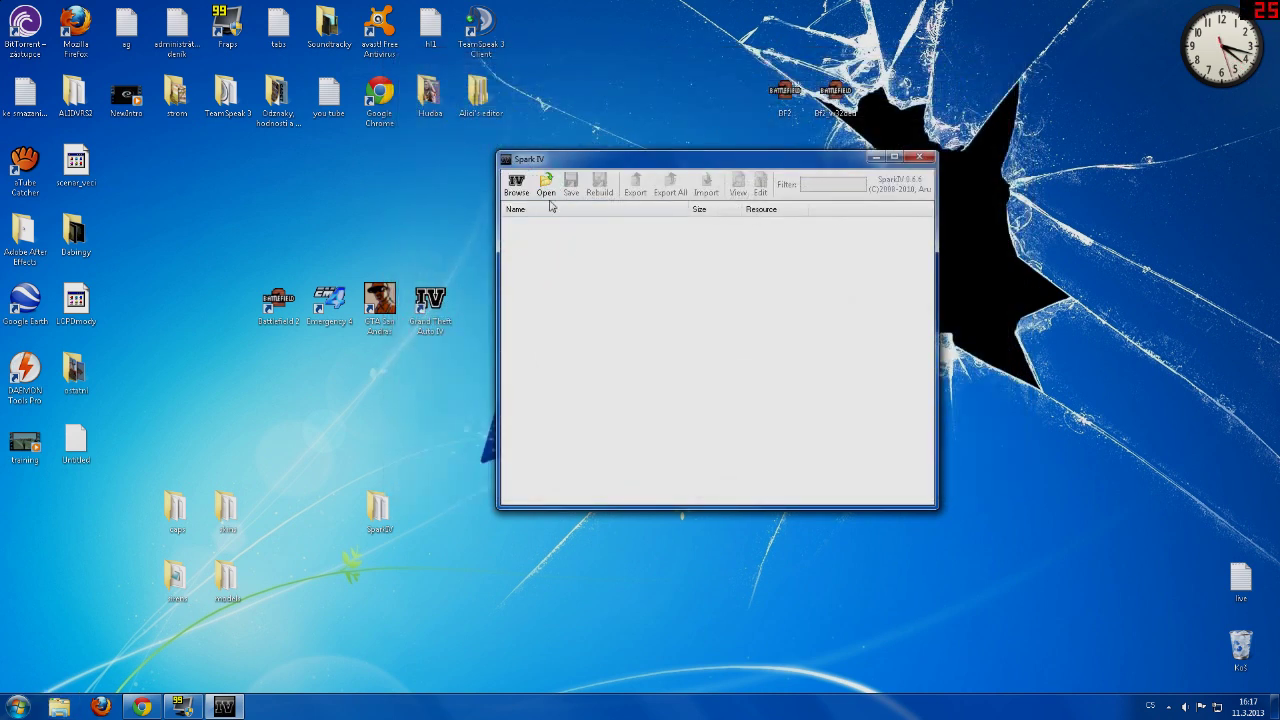
{"action": "left_click_drag", "start_coordinate": [561, 160], "coordinate": [539, 152]}
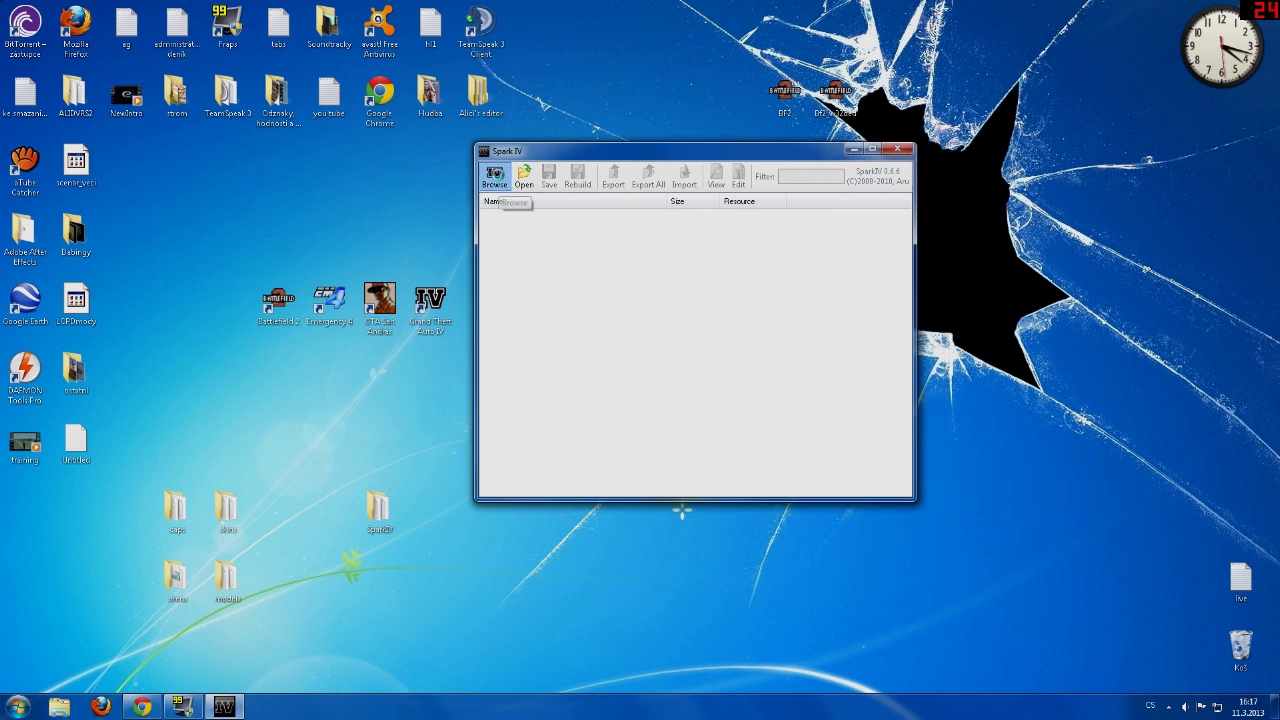
Browse the Grand Theft Auto IV game directory to the archives in the pc\audio\Sfx folder
{"action": "left_click", "coordinate": [495, 178]}
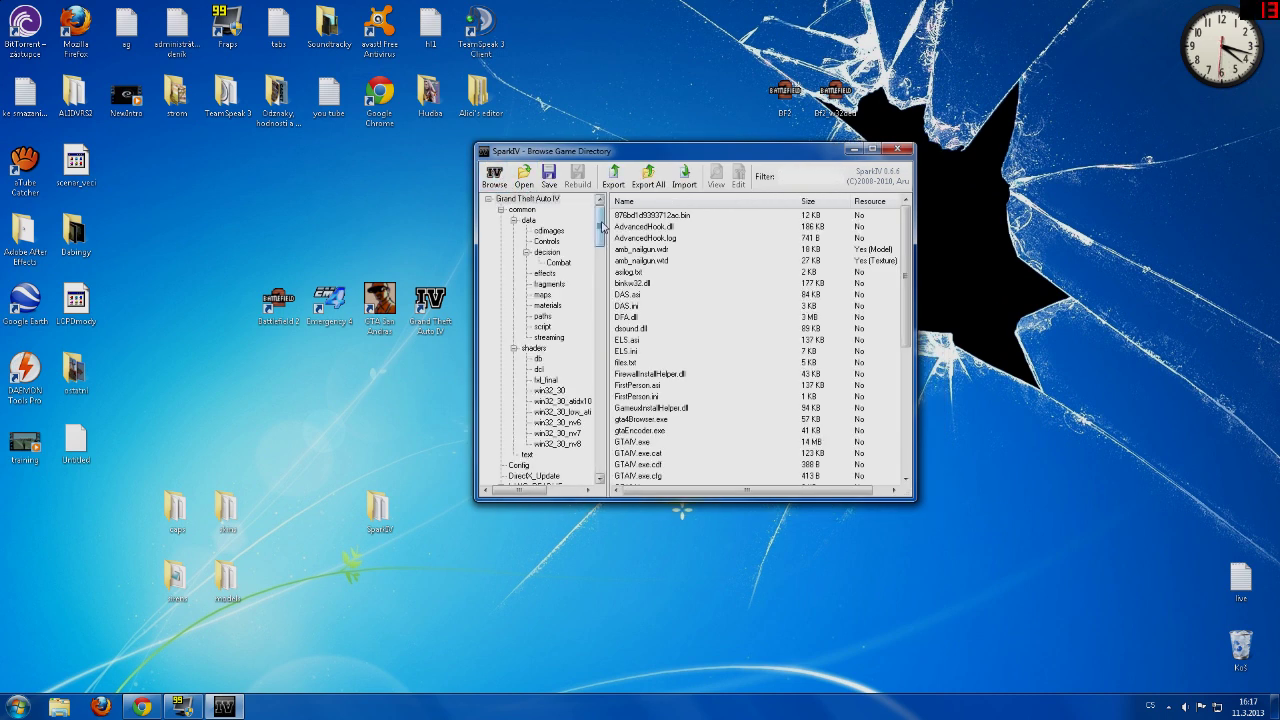
{"action": "scroll", "coordinate": [604, 230], "scroll_direction": "down", "scroll_amount": 1}
{"action": "left_click_drag", "start_coordinate": [604, 230], "coordinate": [604, 262]}
{"action": "scroll", "coordinate": [604, 262], "scroll_direction": "down", "scroll_amount": 2}
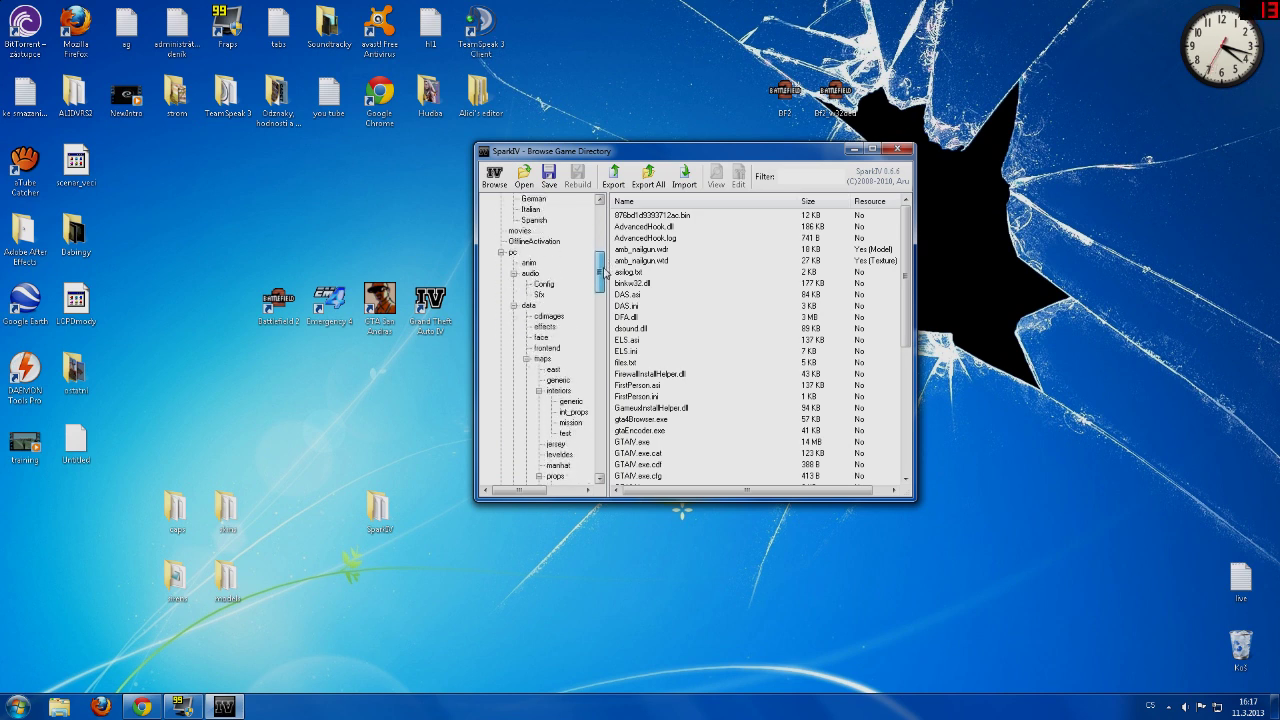
{"action": "left_click", "coordinate": [539, 296]}
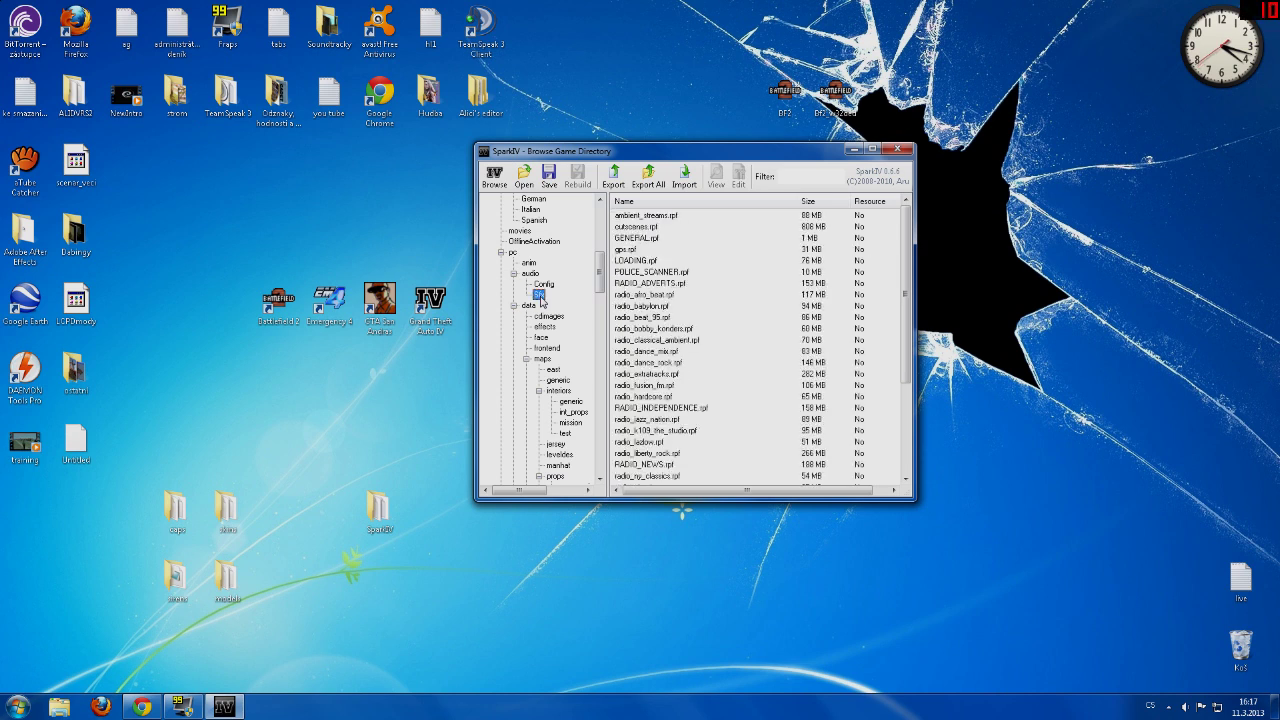
{"action": "left_click_drag", "start_coordinate": [910, 261], "coordinate": [915, 382]}
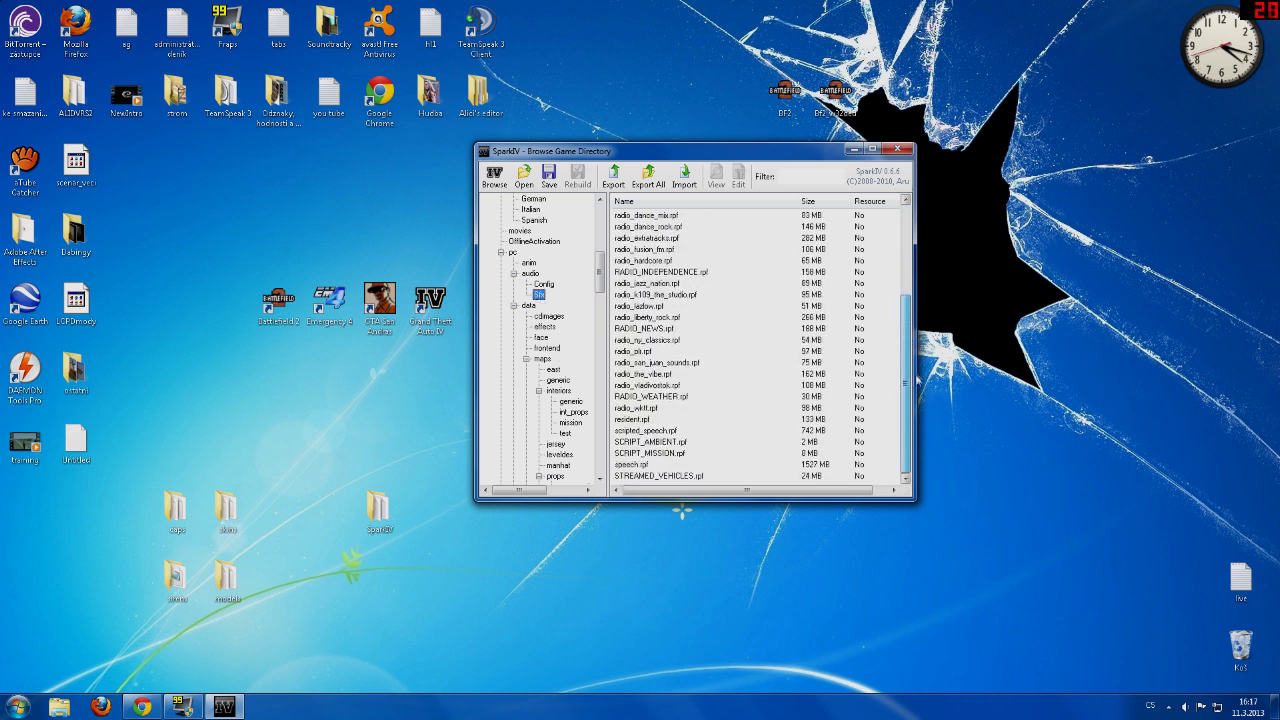
Open the resident.rpf archive for editing and show the contents of its RESIDENT folder
{"action": "left_click", "coordinate": [638, 419]}
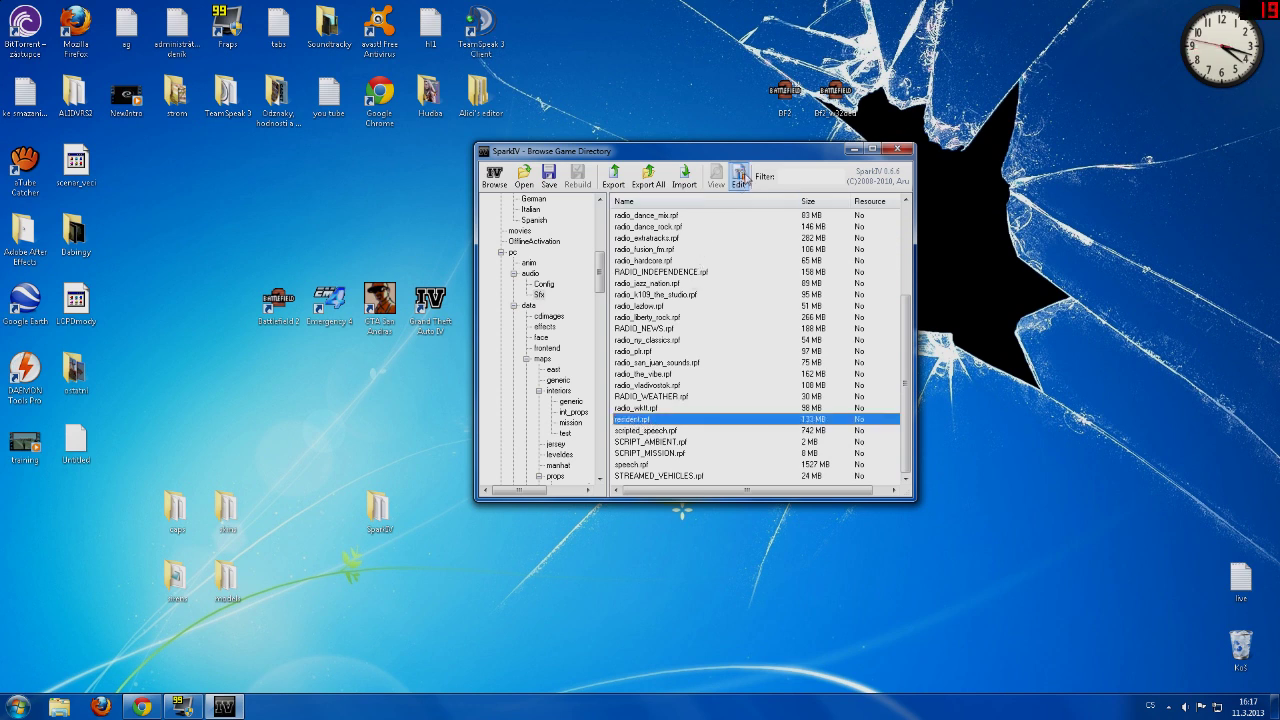
{"action": "left_click", "coordinate": [740, 177]}
{"action": "left_click_drag", "start_coordinate": [743, 177], "coordinate": [797, 209]}
{"action": "left_click", "coordinate": [524, 266]}
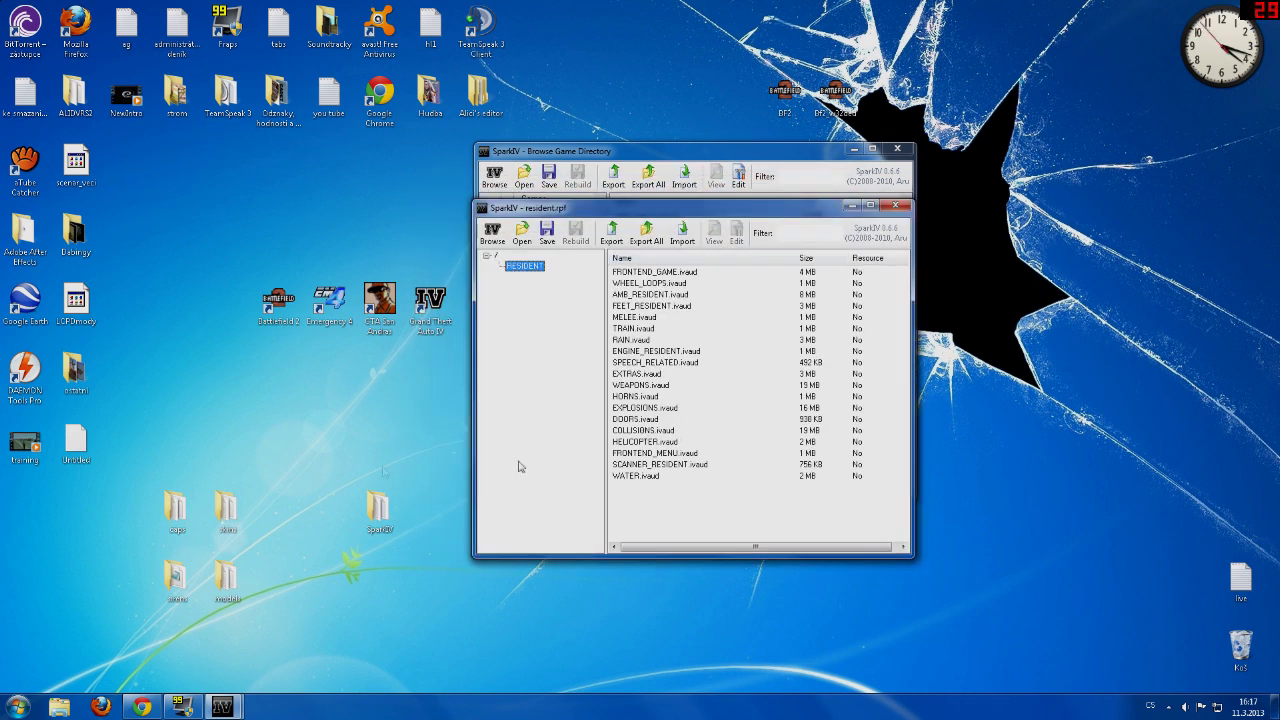
Check the HORNS file in the desktop's sirens folder, and close the folder
{"action": "double_click", "coordinate": [183, 568]}
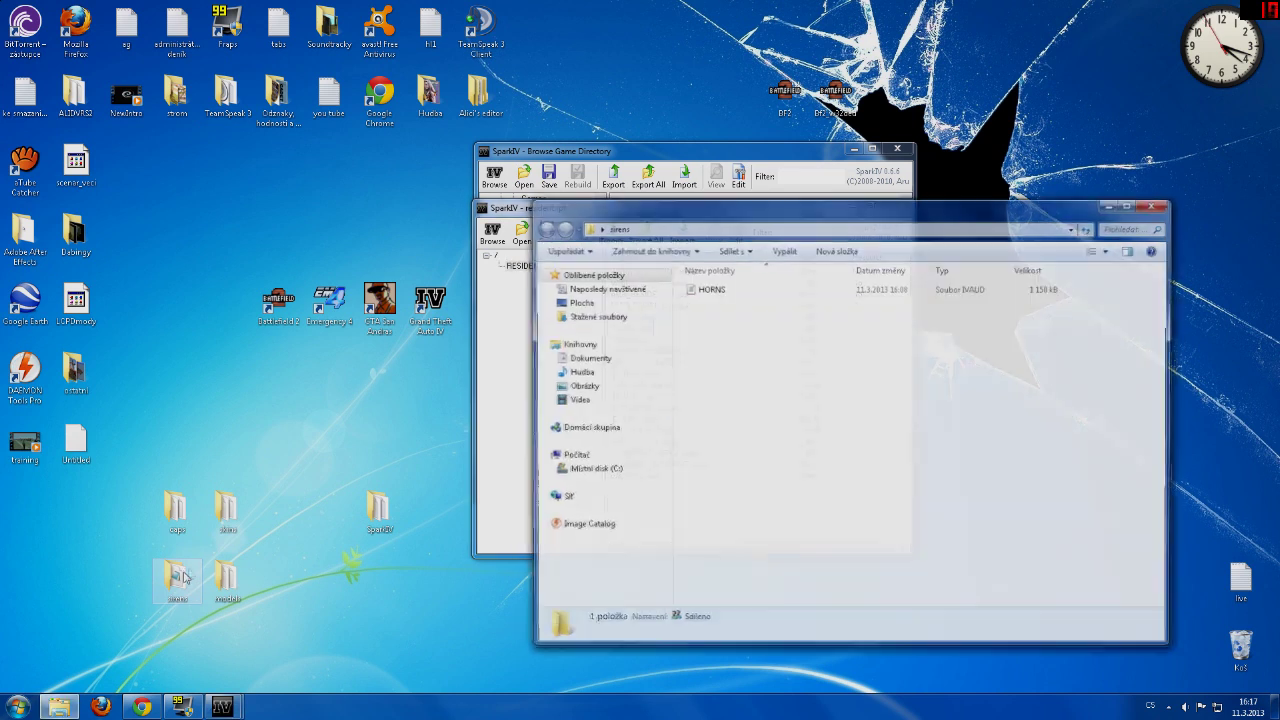
{"action": "left_click_drag", "start_coordinate": [835, 222], "coordinate": [385, 174]}
{"action": "left_click", "coordinate": [279, 248]}
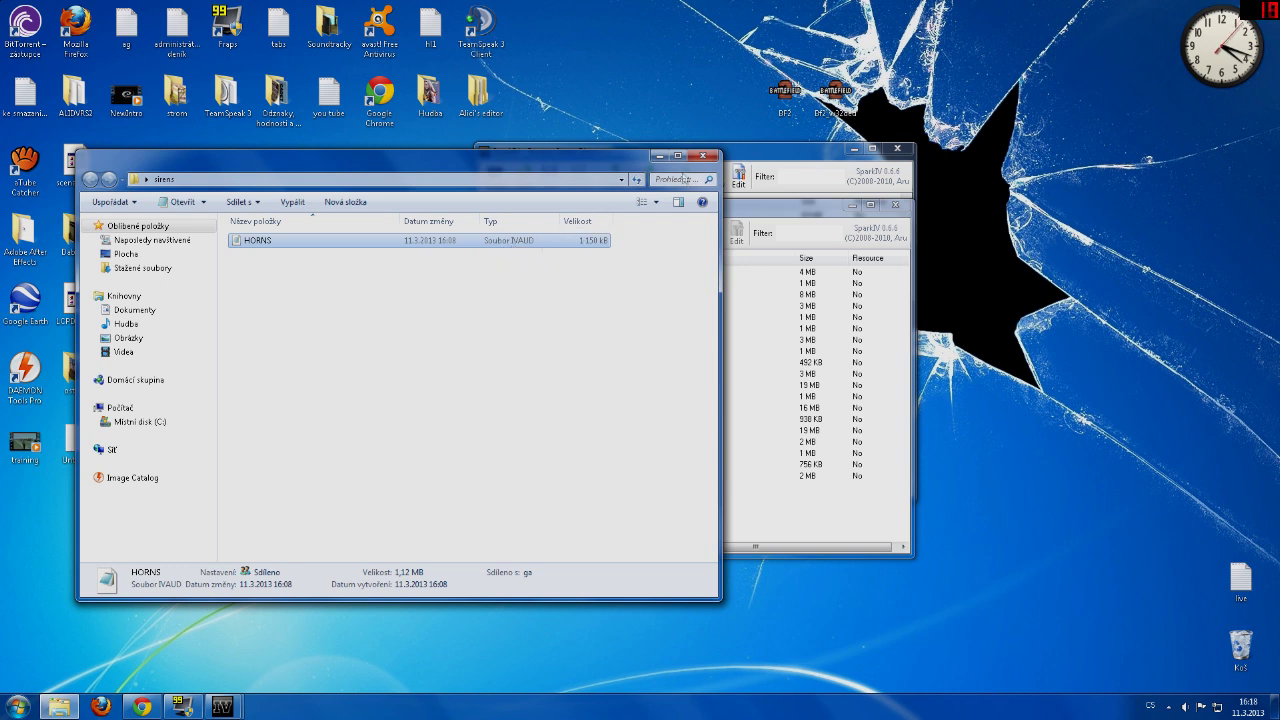
{"action": "left_click", "coordinate": [703, 156]}
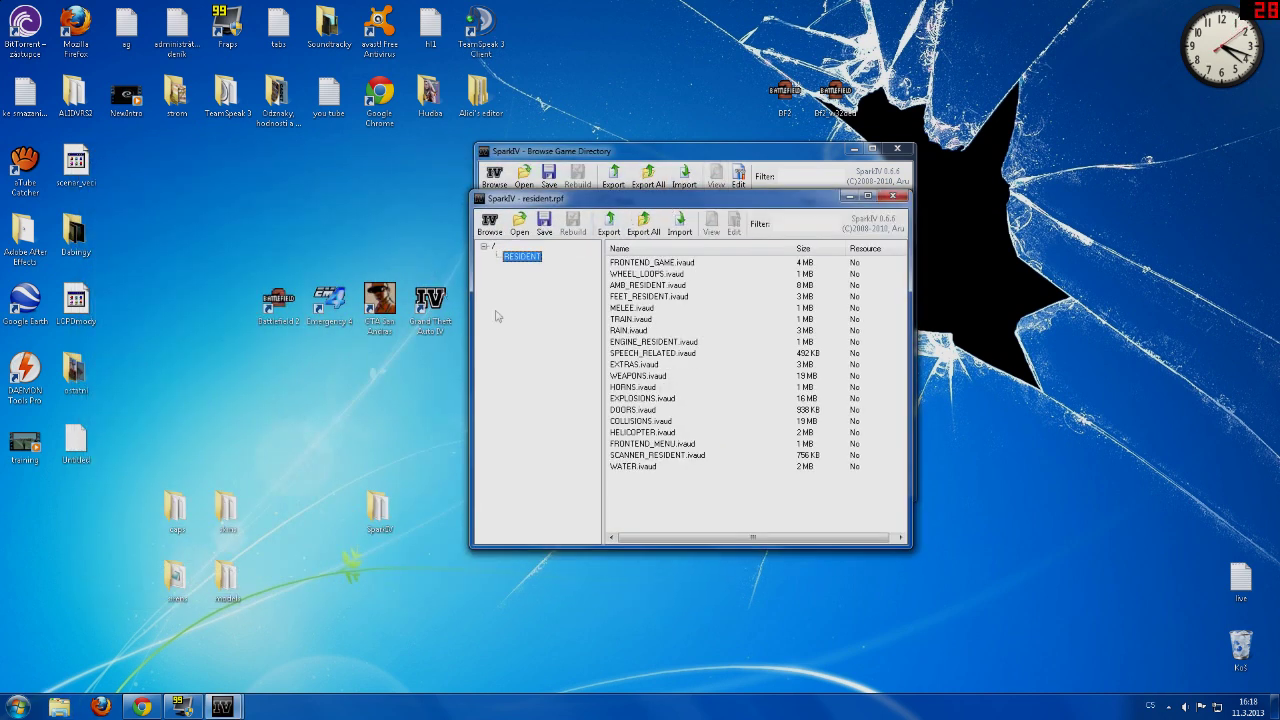
Import the HORNS IVAUD file from the desktop's sirens folder into the RESIDENT folder of resident.rpf
{"action": "left_click", "coordinate": [676, 226]}
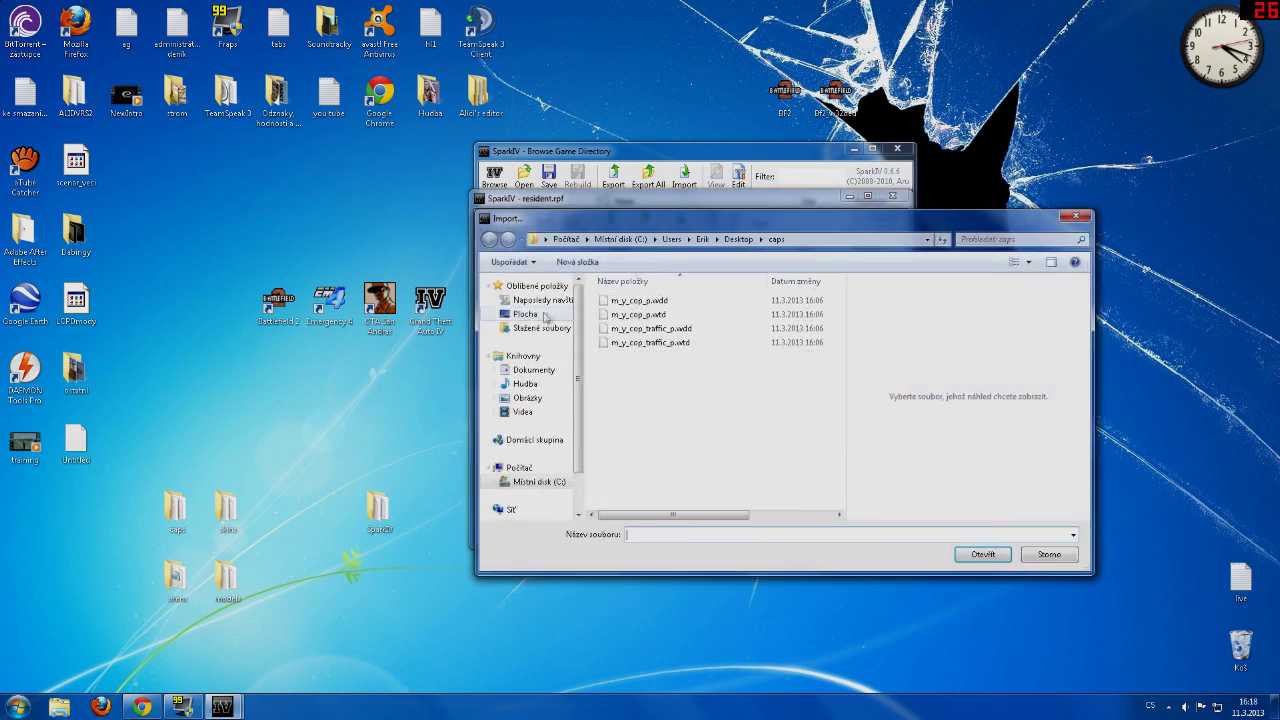
{"action": "left_click", "coordinate": [525, 313]}
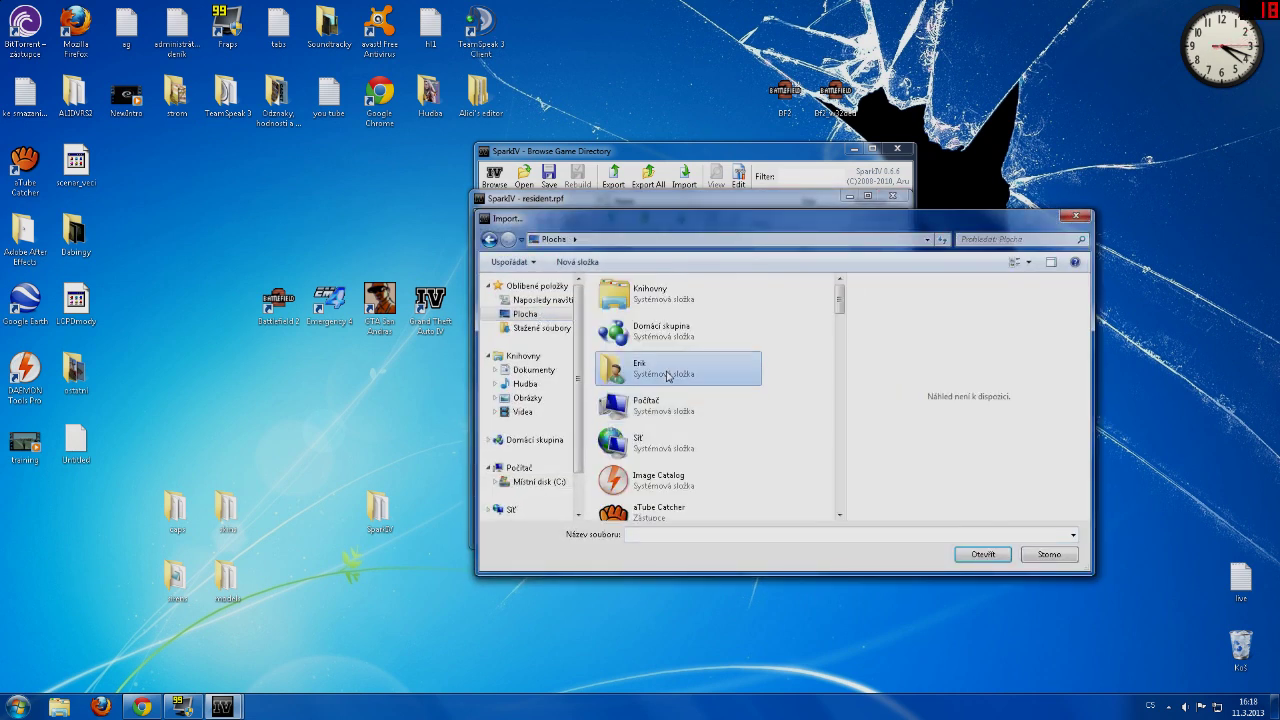
{"action": "scroll", "coordinate": [668, 316], "scroll_direction": "down", "scroll_amount": 5}
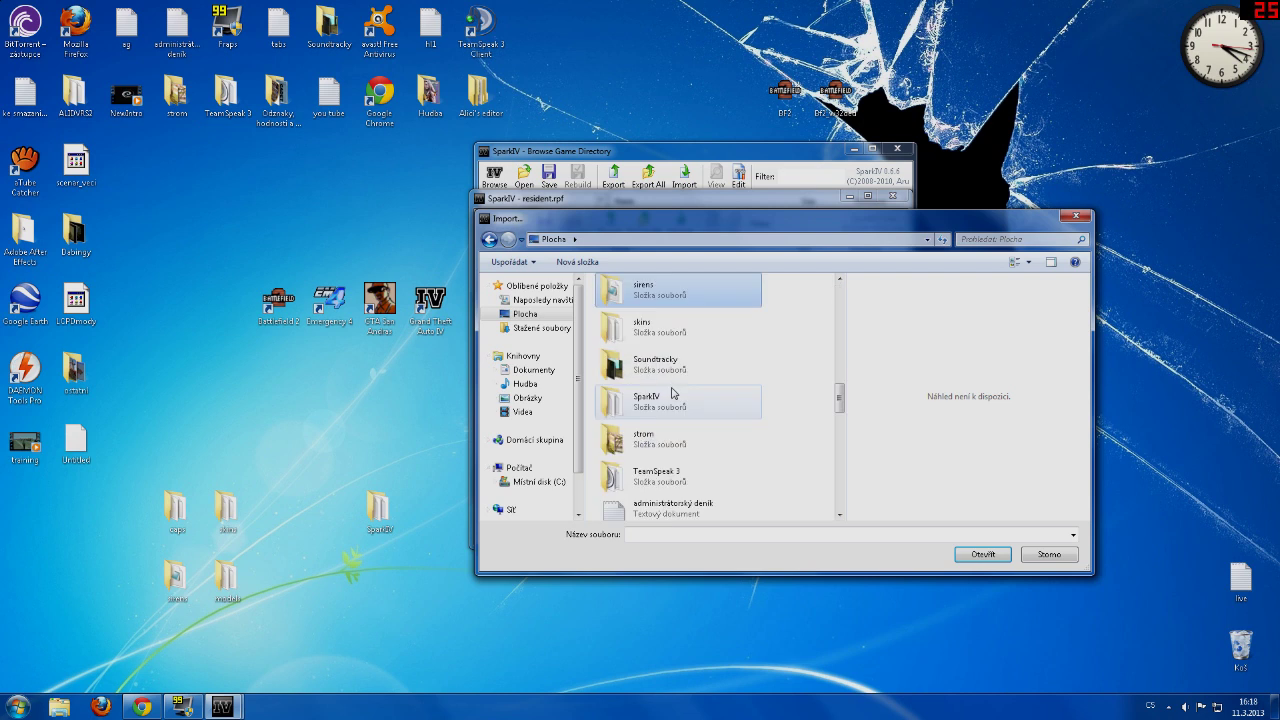
{"action": "double_click", "coordinate": [660, 290]}
{"action": "double_click", "coordinate": [622, 302]}
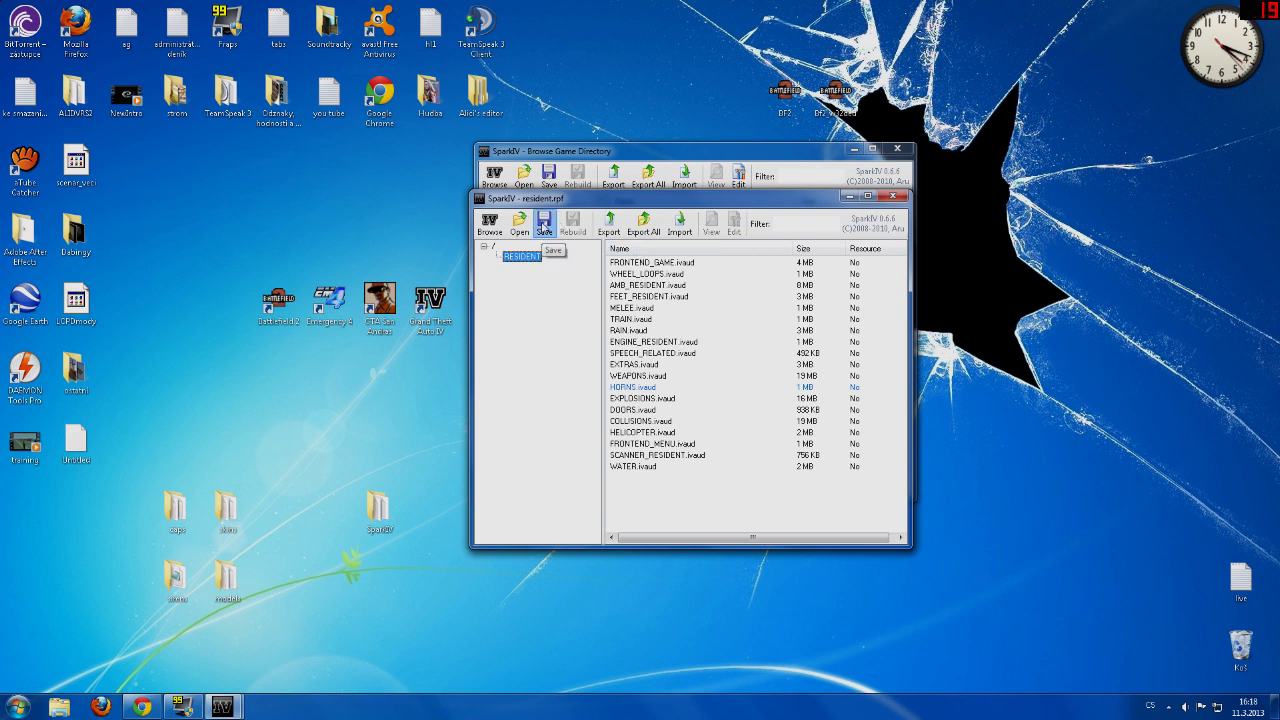
Save the resident.rpf archive and close its window
{"action": "left_click", "coordinate": [544, 224]}
{"action": "left_click", "coordinate": [683, 398]}
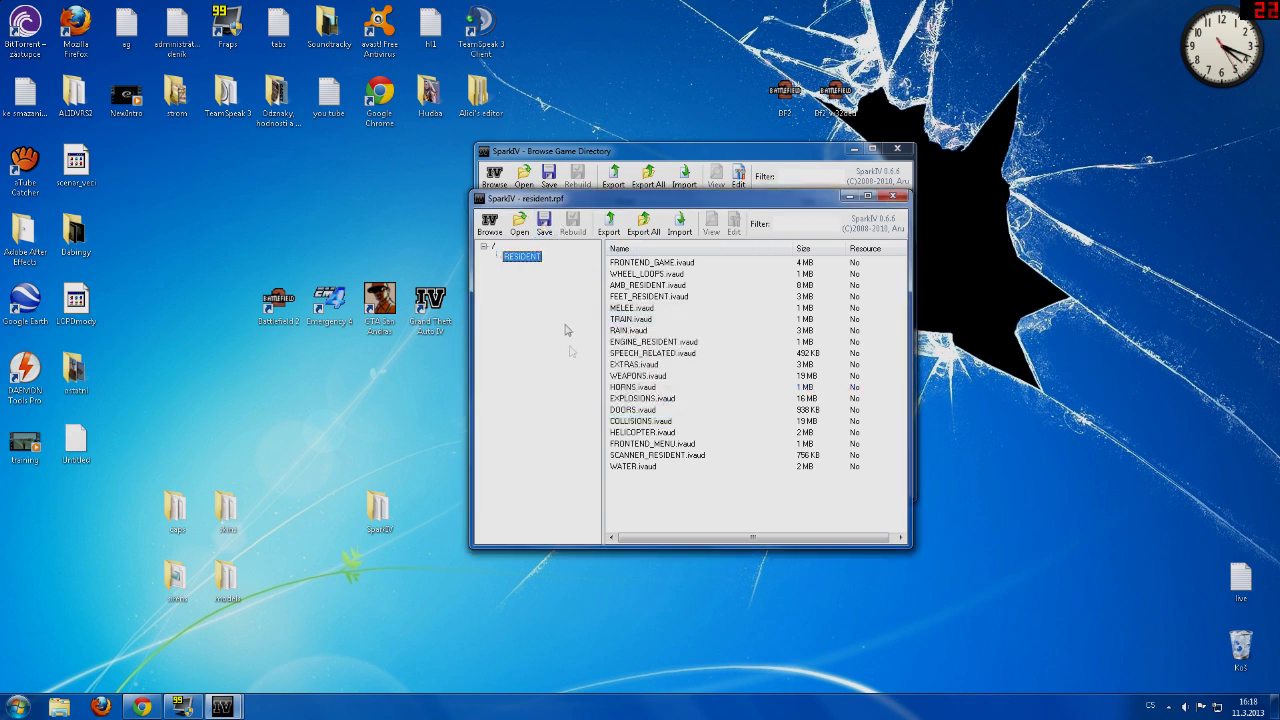
{"action": "left_click", "coordinate": [892, 196]}
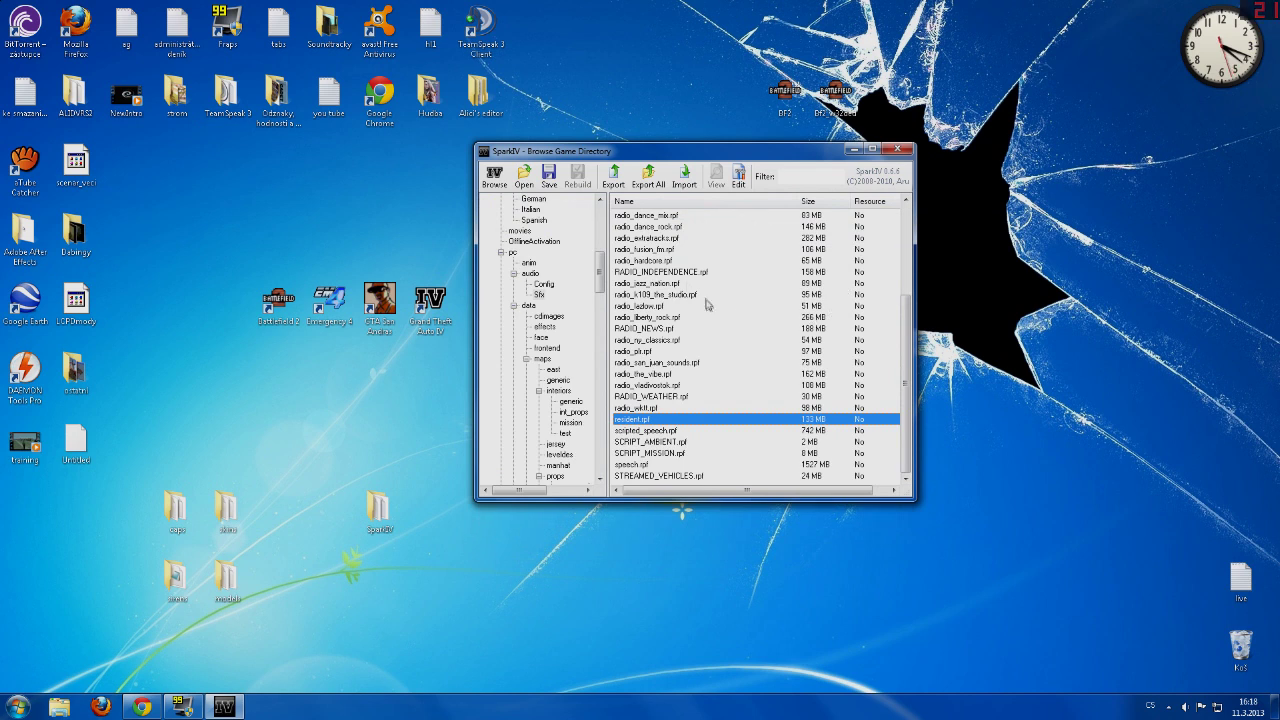
Save the game directory changes and close SparkIV
{"action": "left_click", "coordinate": [549, 178]}
{"action": "left_click", "coordinate": [686, 395]}
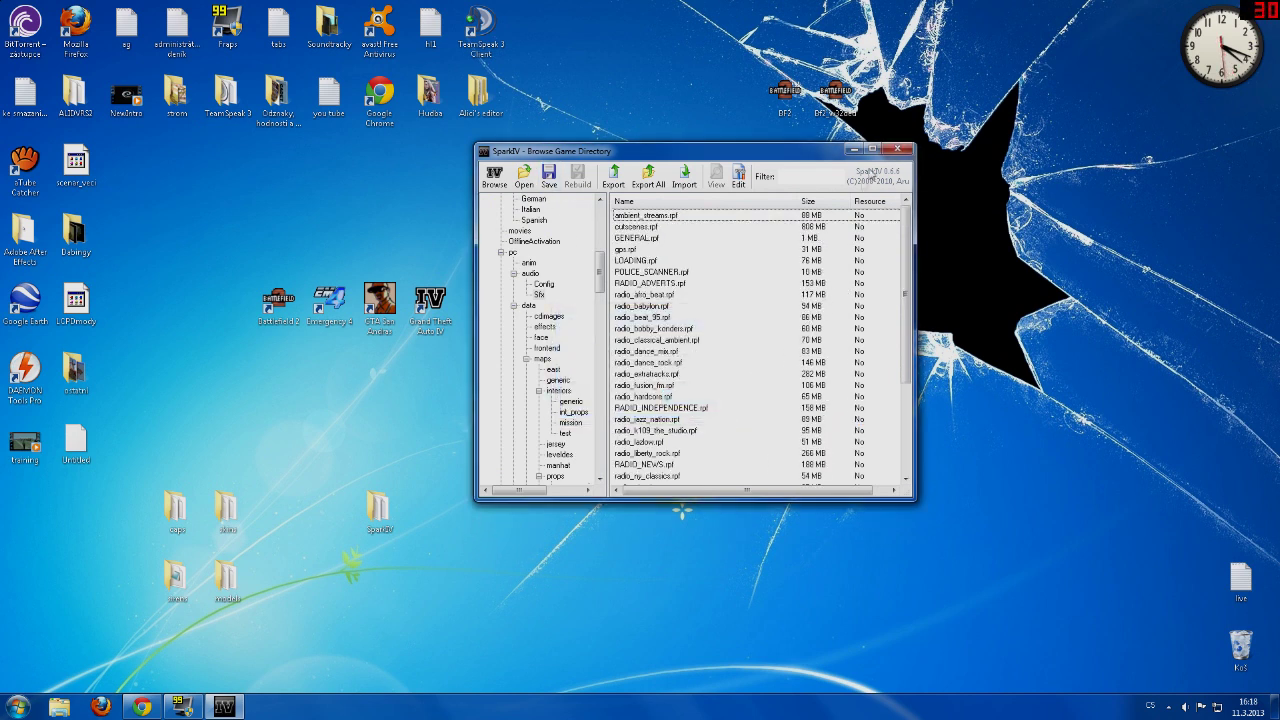
{"action": "left_click", "coordinate": [896, 150]}
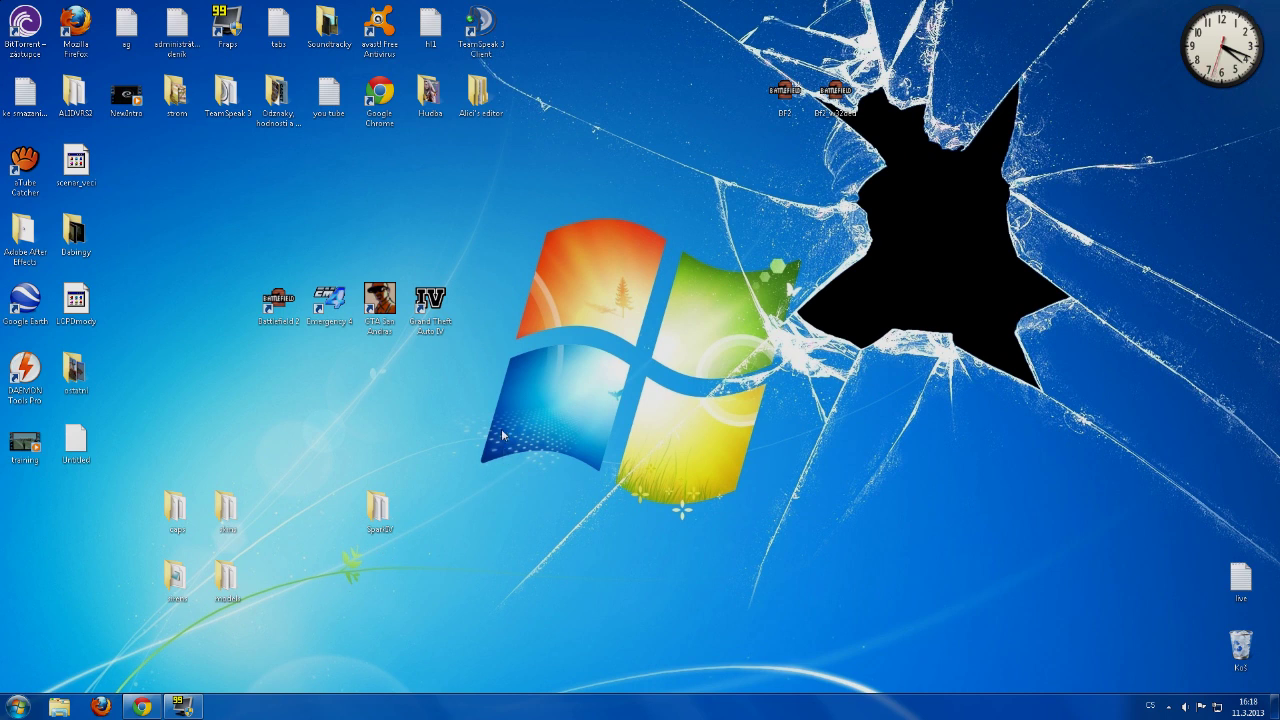
{"action": "left_click_drag", "start_coordinate": [499, 434], "coordinate": [140, 608]}
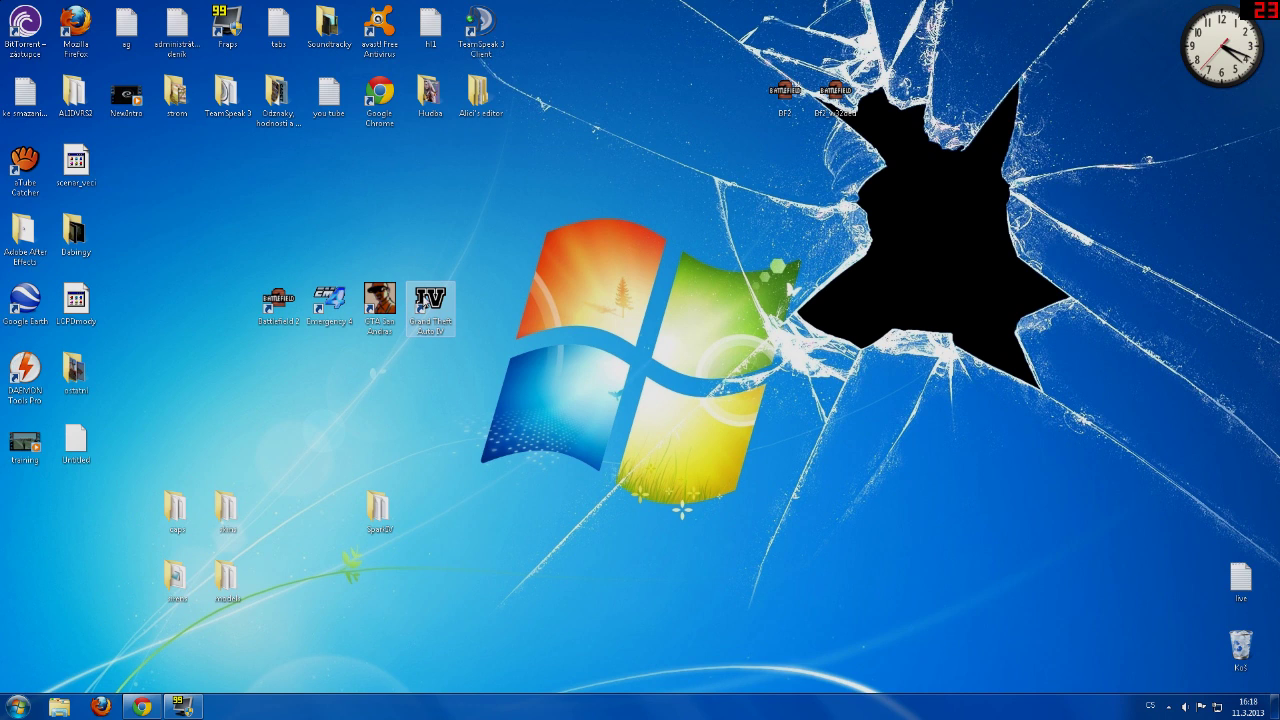
Open the install folder of Grand Theft Auto IV from its desktop shortcut and move the folder window aside
{"action": "right_click", "coordinate": [424, 297]}
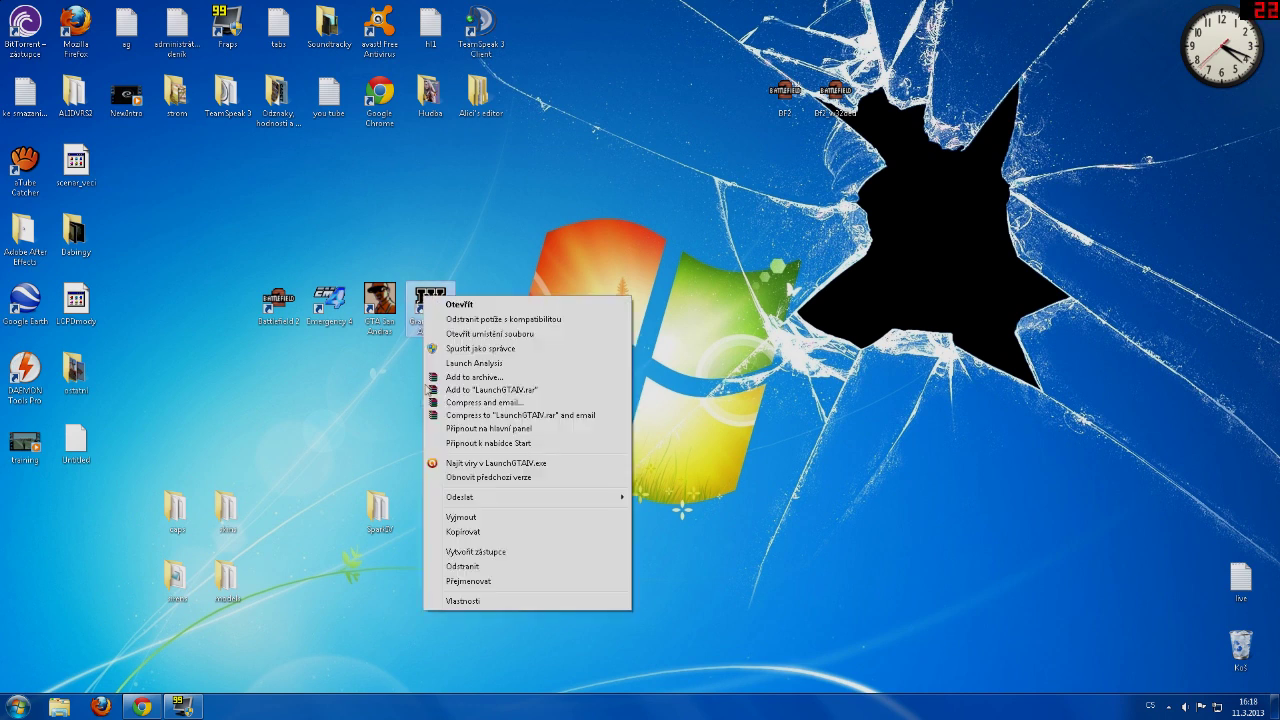
{"action": "left_click", "coordinate": [489, 334]}
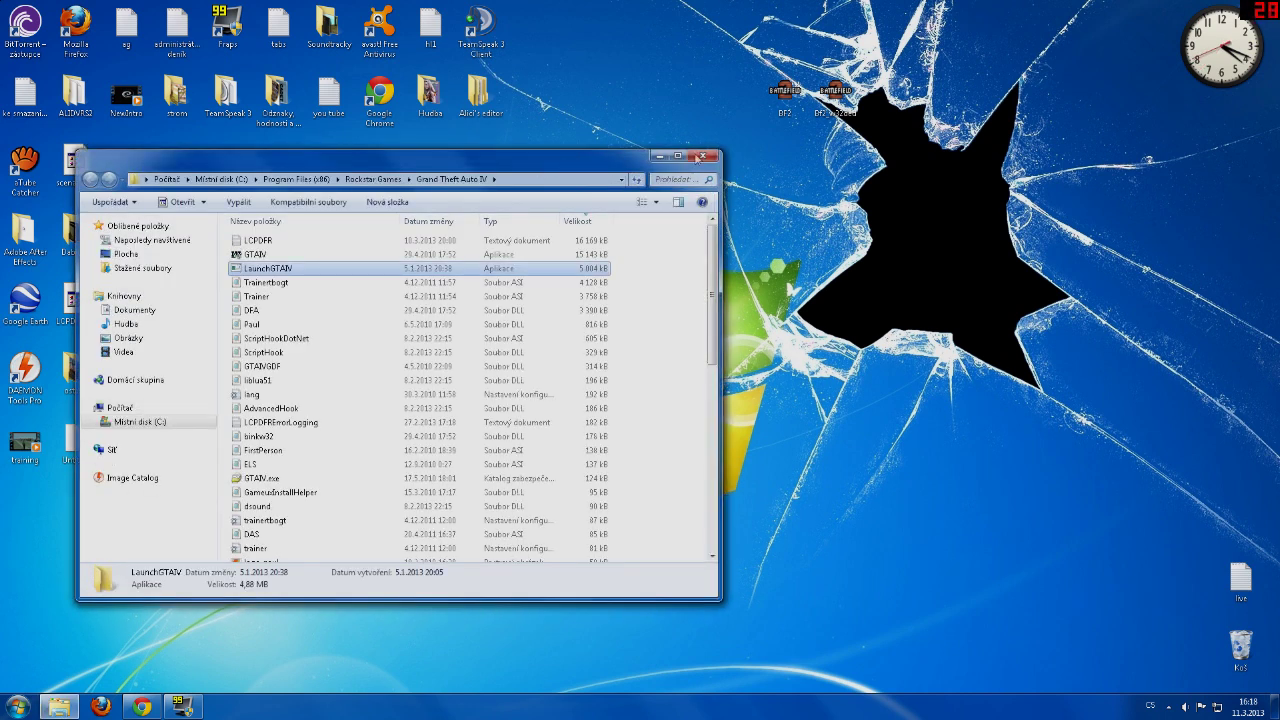
{"action": "left_click_drag", "start_coordinate": [551, 168], "coordinate": [903, 94]}
Search the computer for "els", open the ELS ZIP archive in WinRAR, and dismiss the licence reminder
{"action": "left_click", "coordinate": [13, 711]}
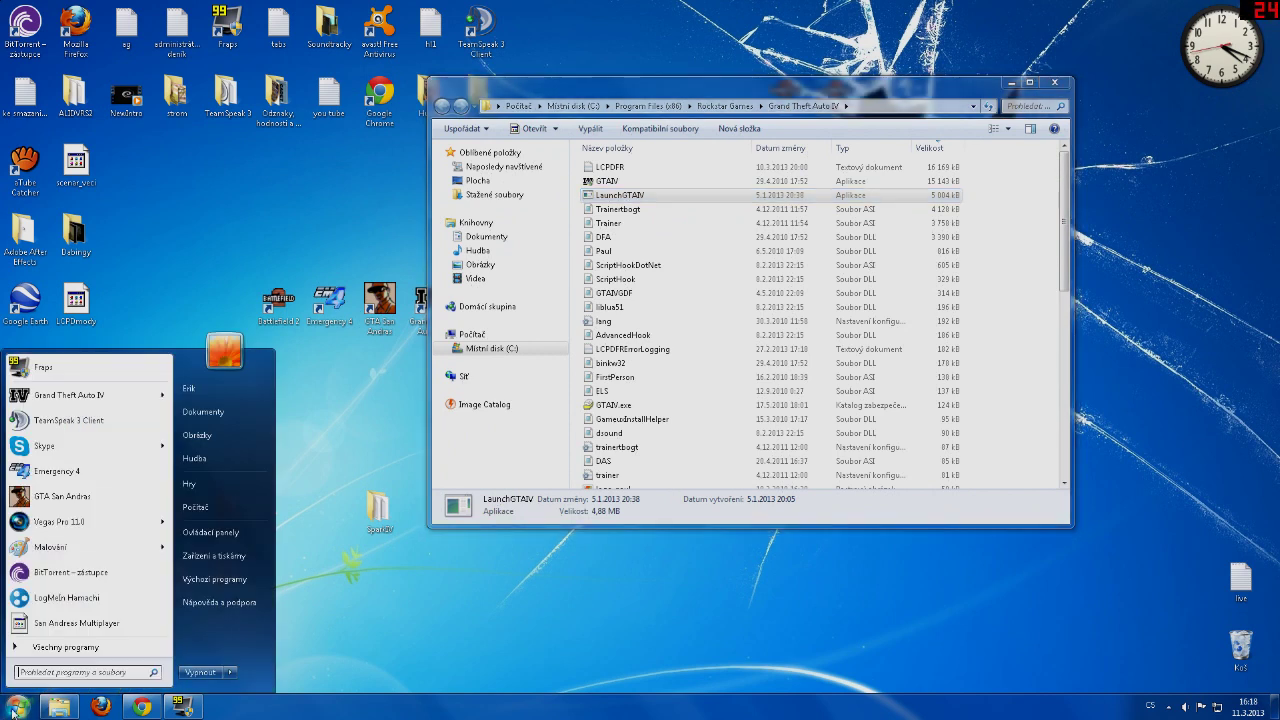
{"action": "type", "text": "els"}
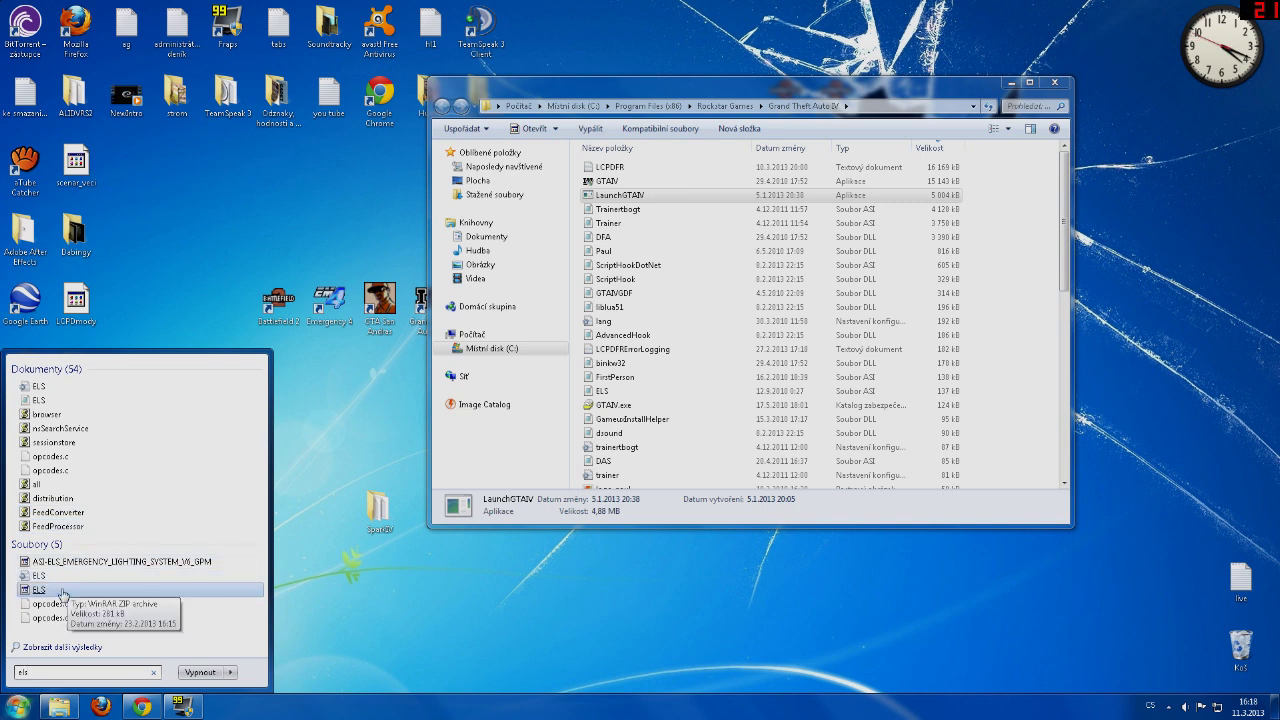
{"action": "left_click", "coordinate": [61, 590]}
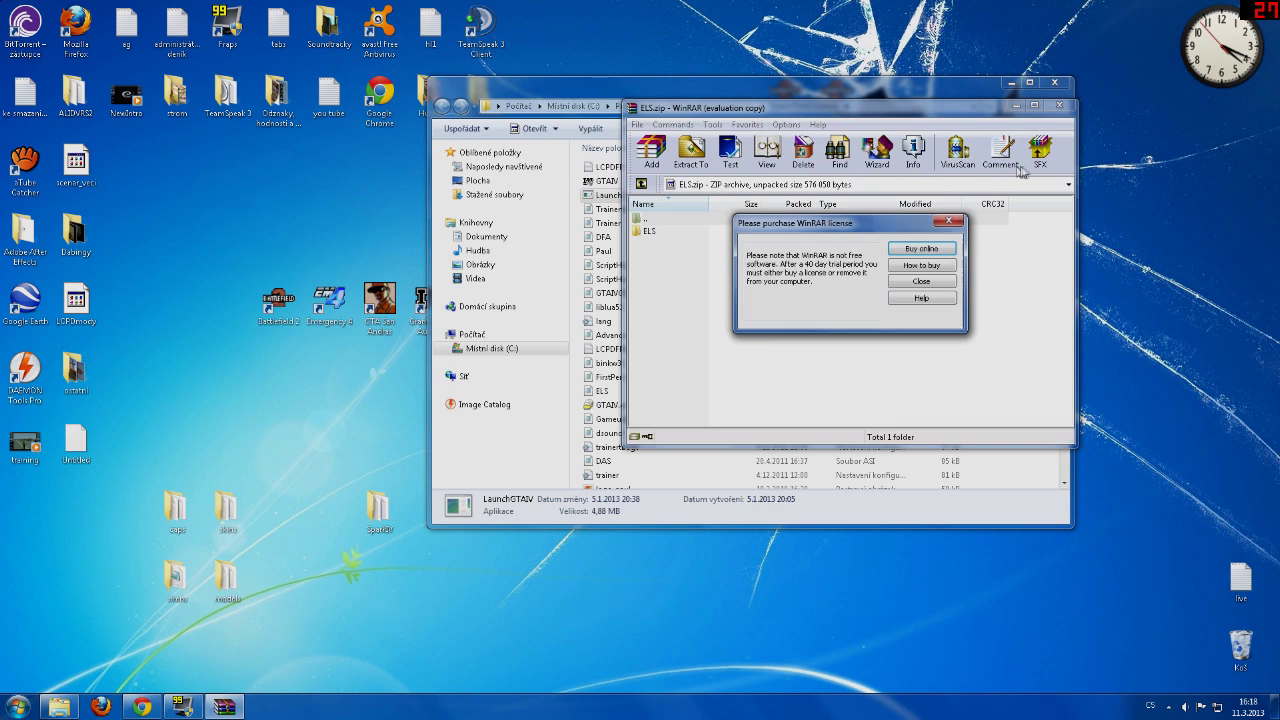
{"action": "left_click", "coordinate": [949, 220]}
Arrange the archive and the Grand Theft Auto IV folder side by side, and open the ELS folder inside the archive
{"action": "left_click_drag", "start_coordinate": [674, 107], "coordinate": [843, 129]}
{"action": "left_click_drag", "start_coordinate": [439, 159], "coordinate": [397, 167]}
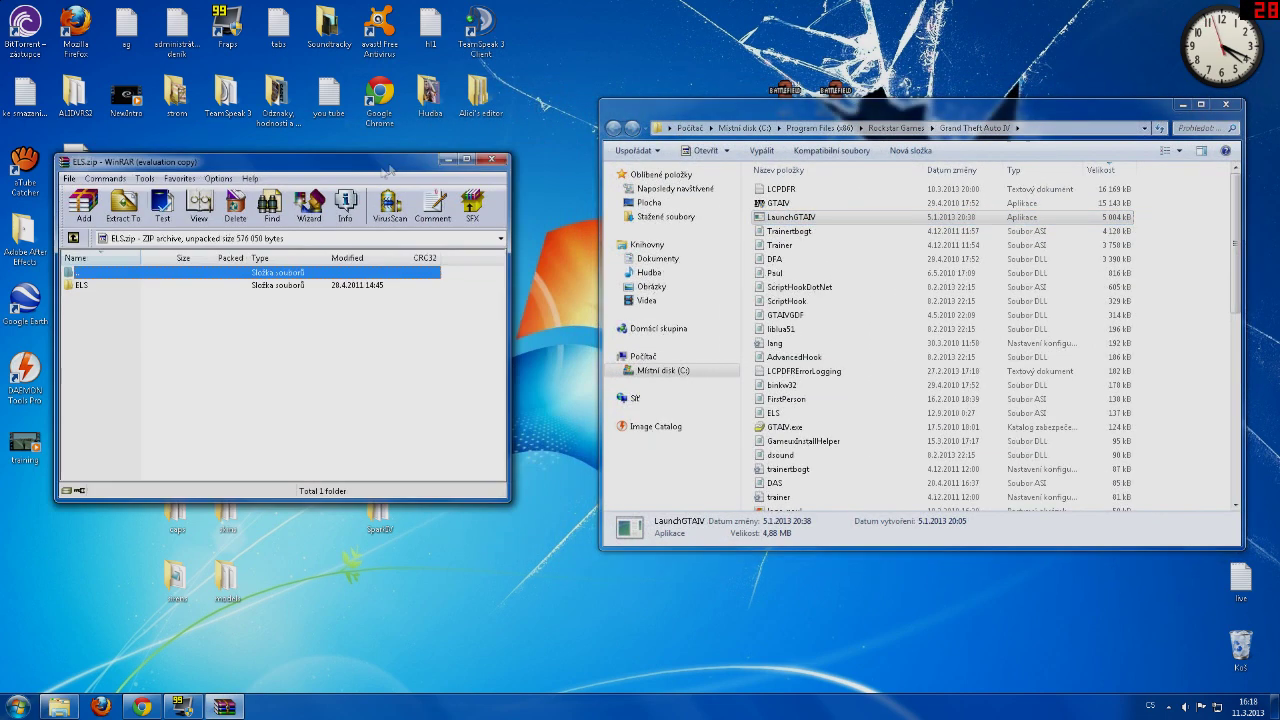
{"action": "double_click", "coordinate": [125, 284]}
{"action": "left_click", "coordinate": [768, 116]}
{"action": "left_click_drag", "start_coordinate": [768, 116], "coordinate": [742, 120]}
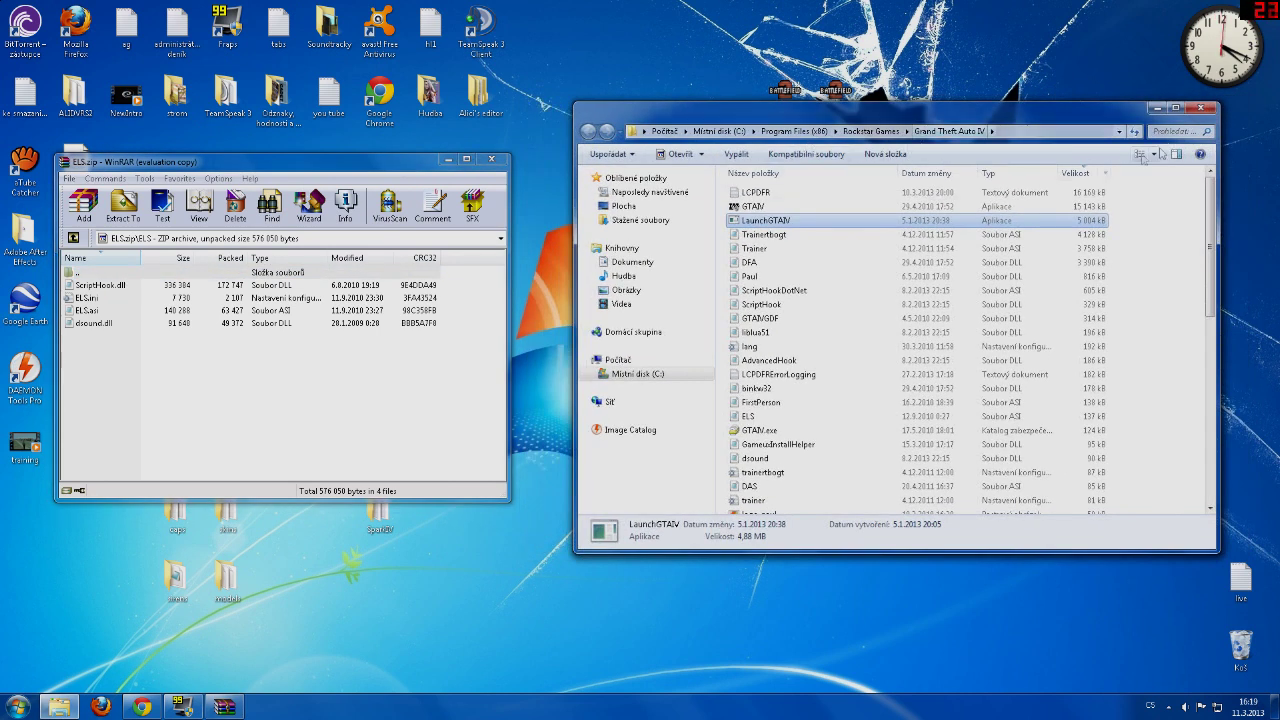
Extract ELS.ini and ELS.asi from the archive into the Grand Theft Auto IV folder, replacing the existing ELS.asi but keeping the existing ELS.ini
{"action": "left_click", "coordinate": [104, 299]}
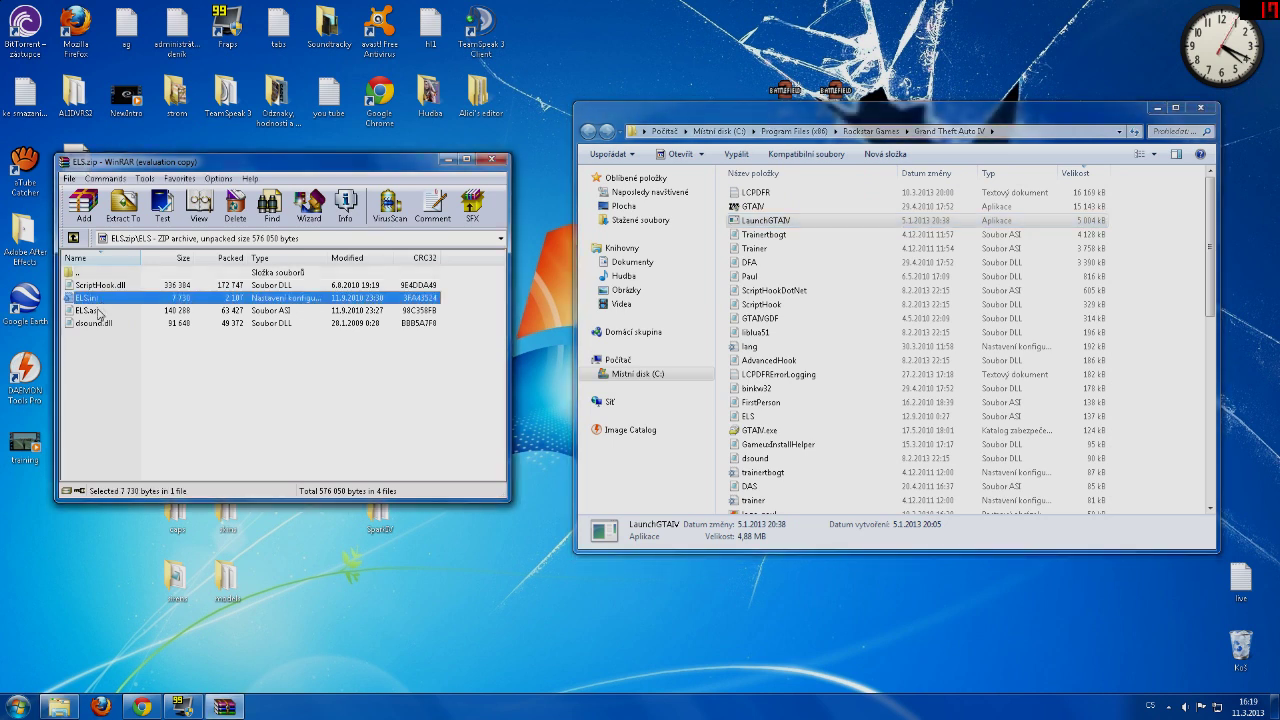
{"action": "left_click", "coordinate": [99, 311], "text": "ctrl"}
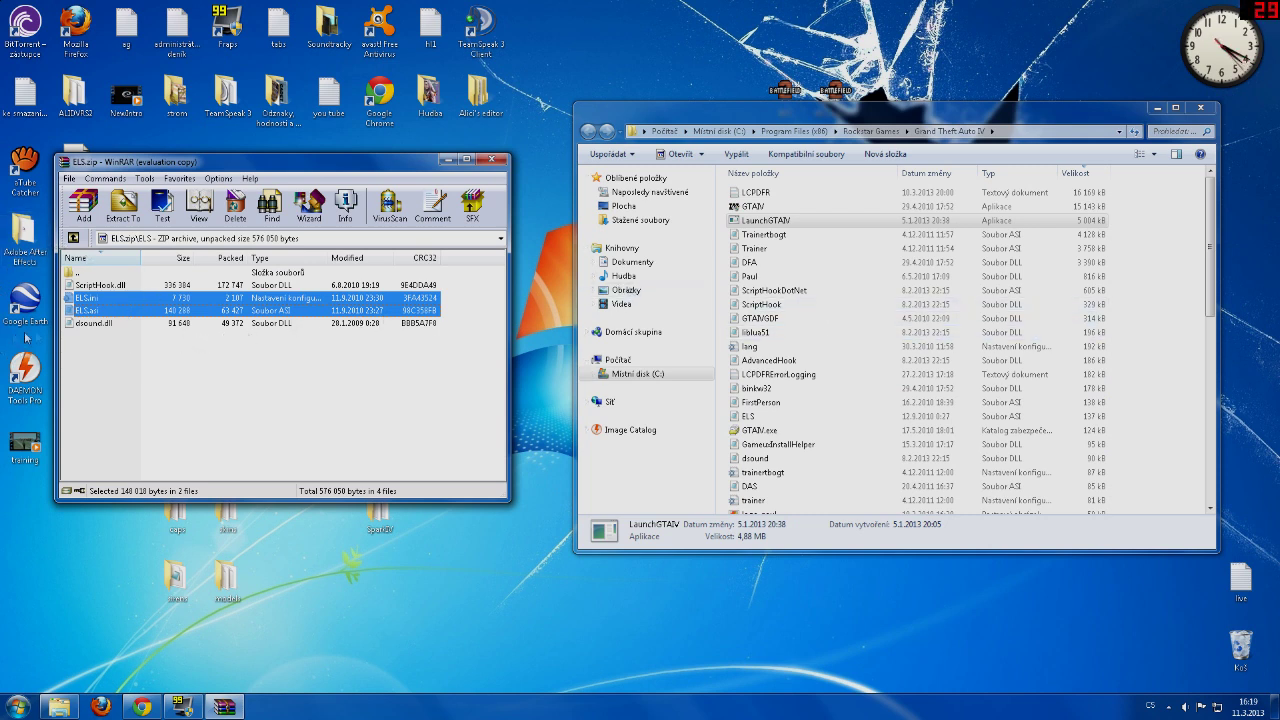
{"action": "left_click_drag", "start_coordinate": [84, 316], "coordinate": [1128, 318]}
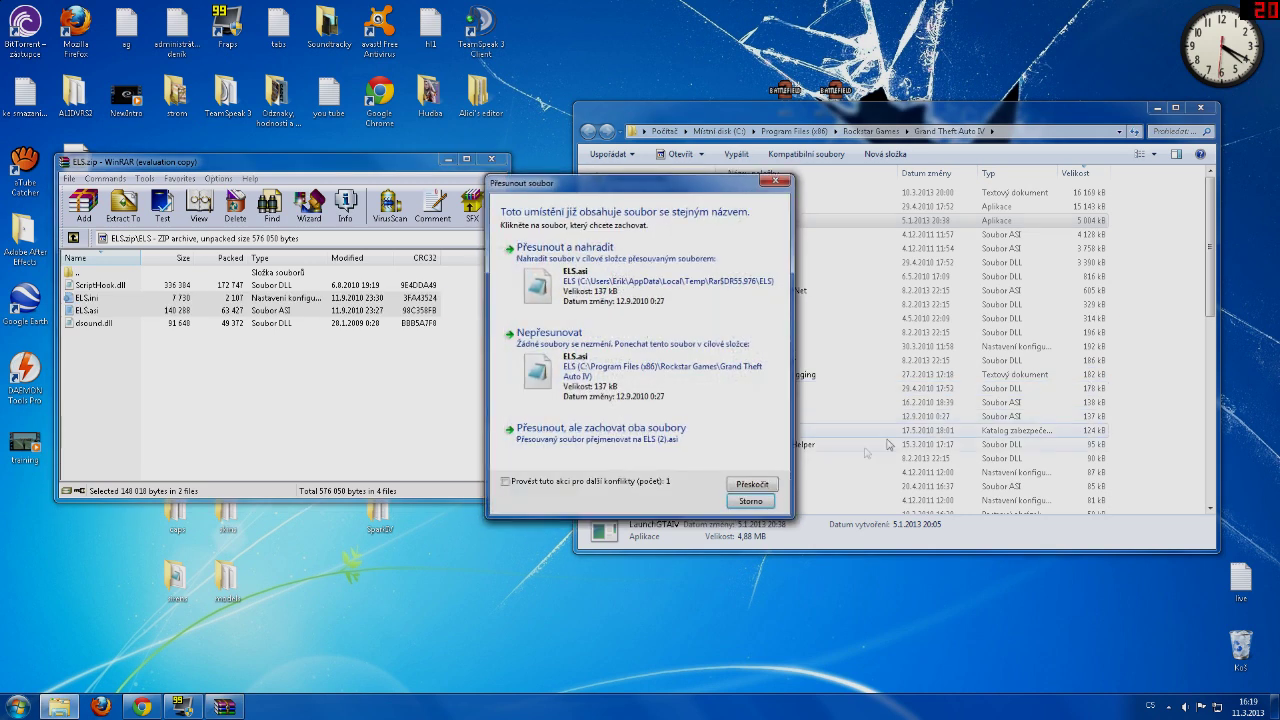
{"action": "left_click", "coordinate": [583, 303]}
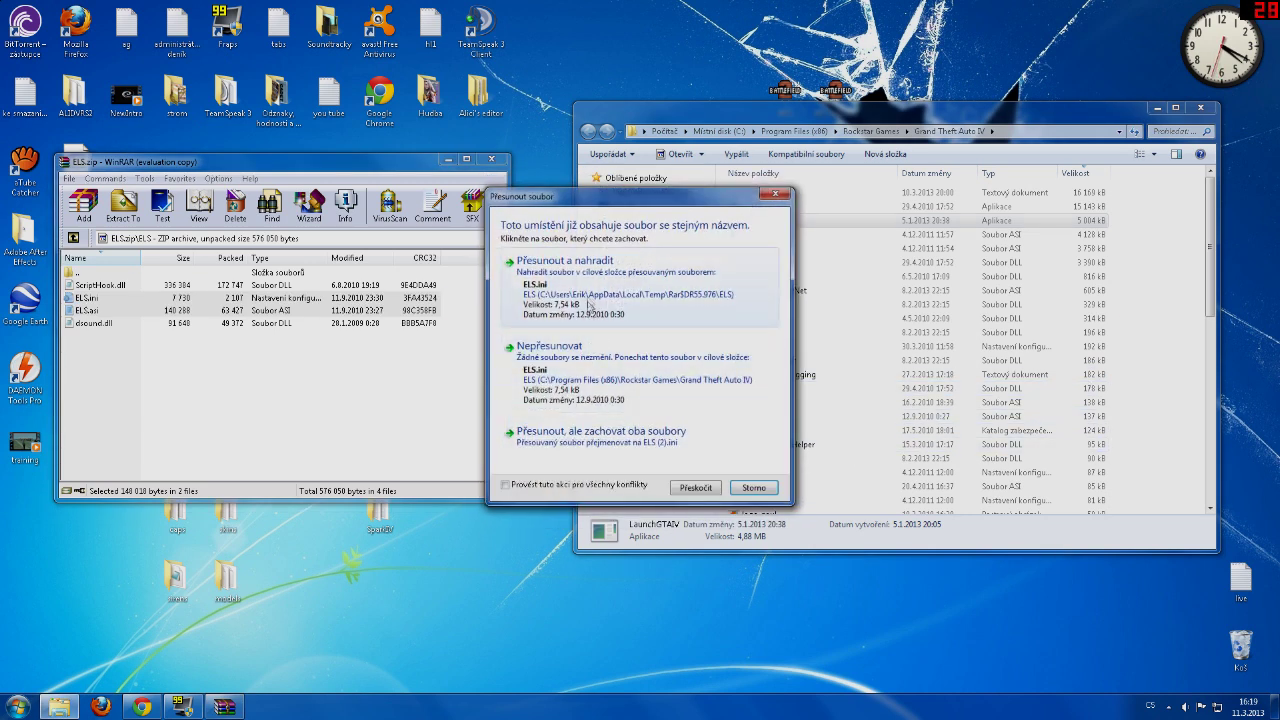
{"action": "left_click", "coordinate": [637, 398]}
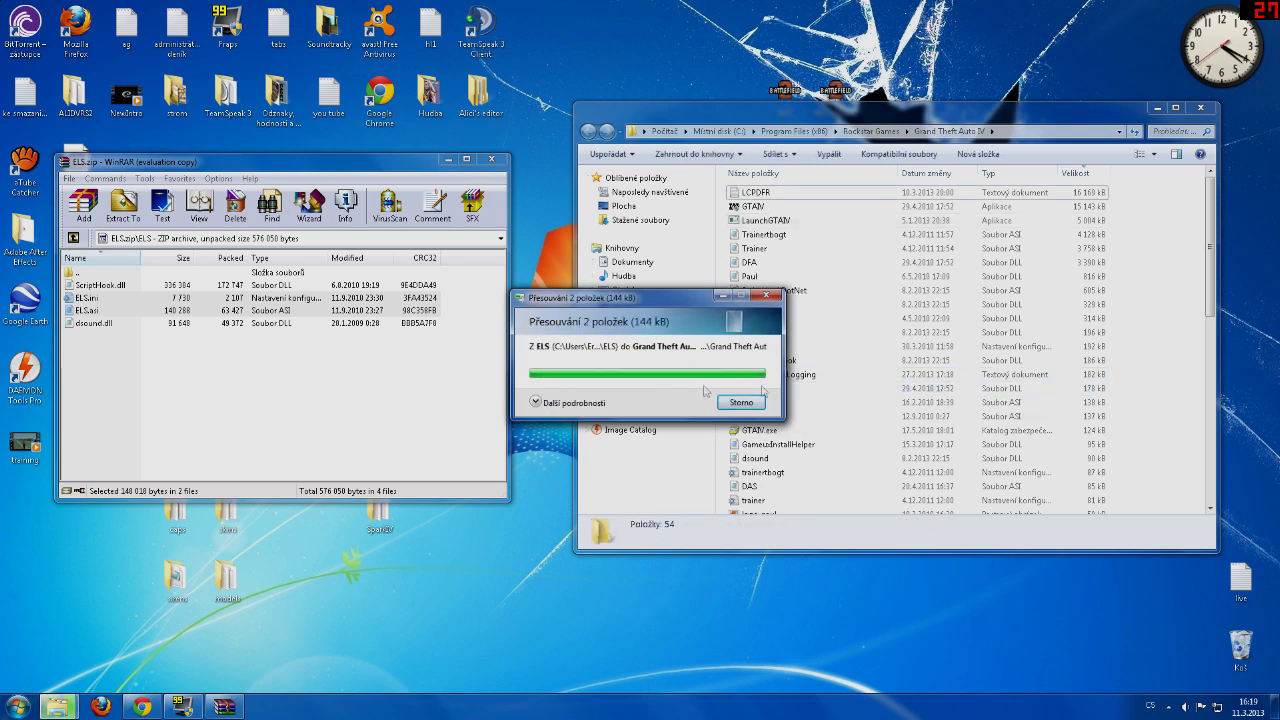
{"action": "left_click", "coordinate": [434, 403]}
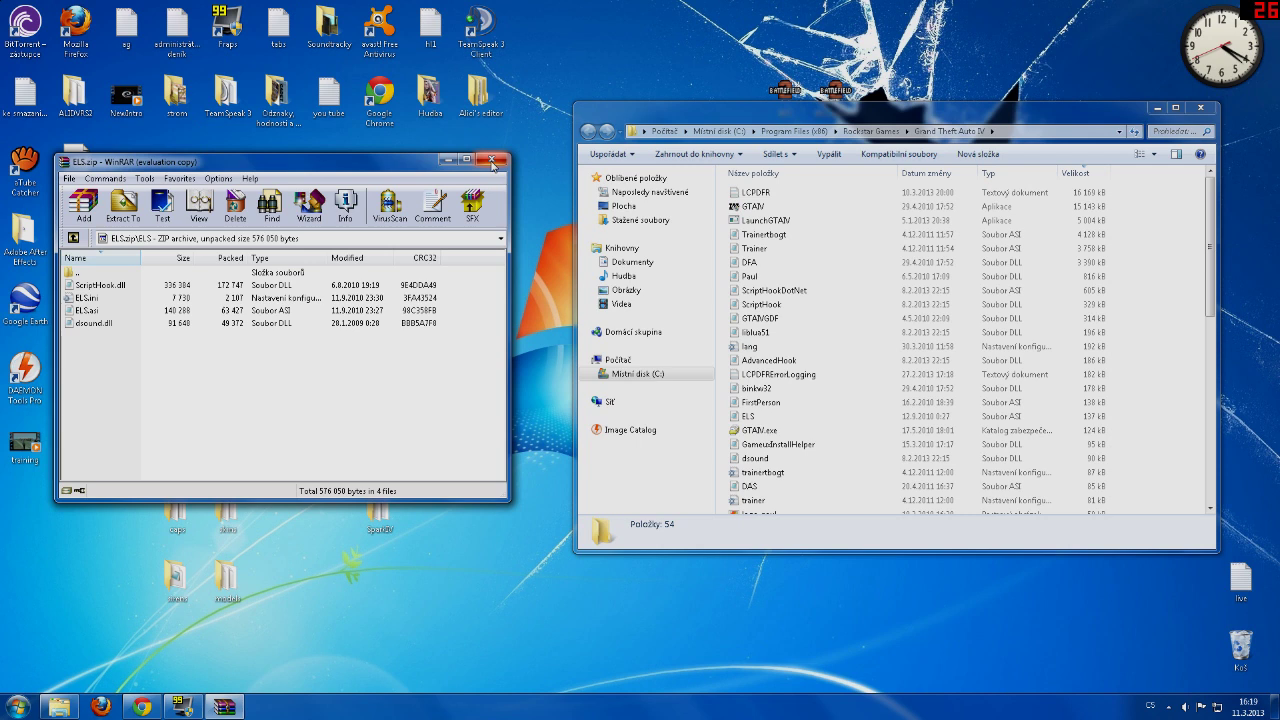
Close the ELS.zip archive and the Grand Theft Auto IV folder window
{"action": "left_click", "coordinate": [491, 159]}
{"action": "left_click_drag", "start_coordinate": [928, 113], "coordinate": [611, 103]}
{"action": "left_click", "coordinate": [884, 101]}
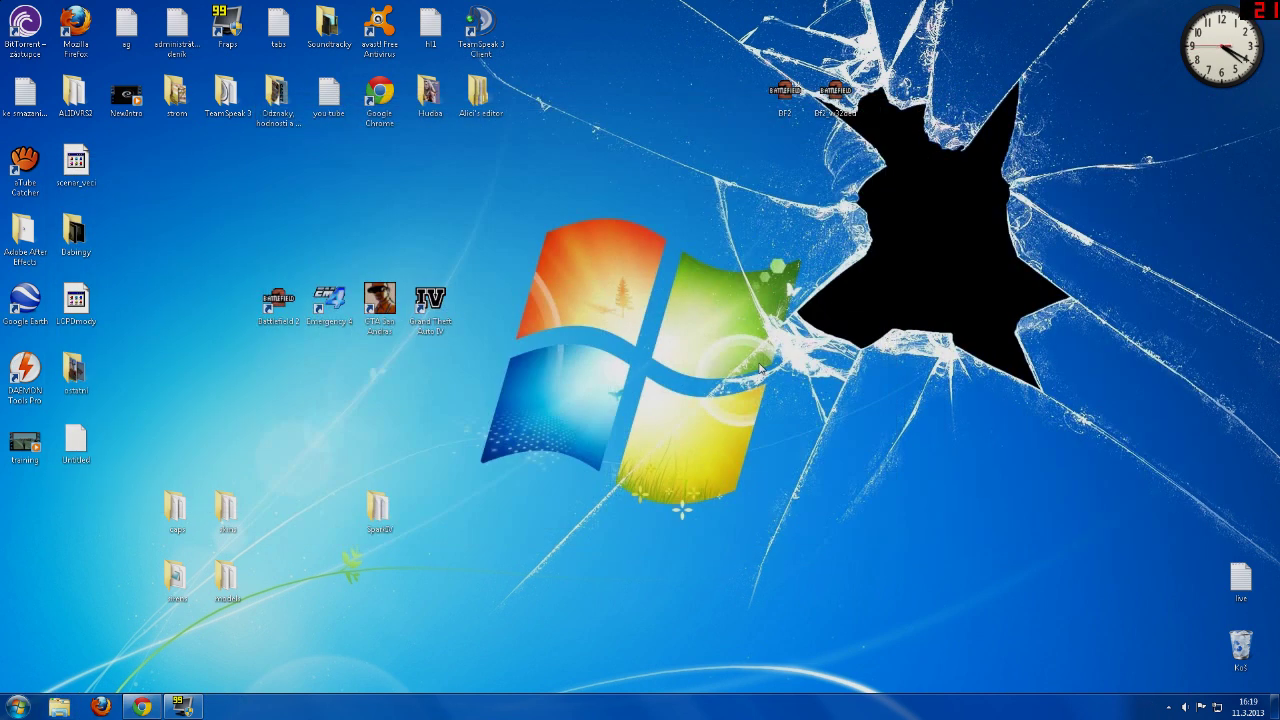